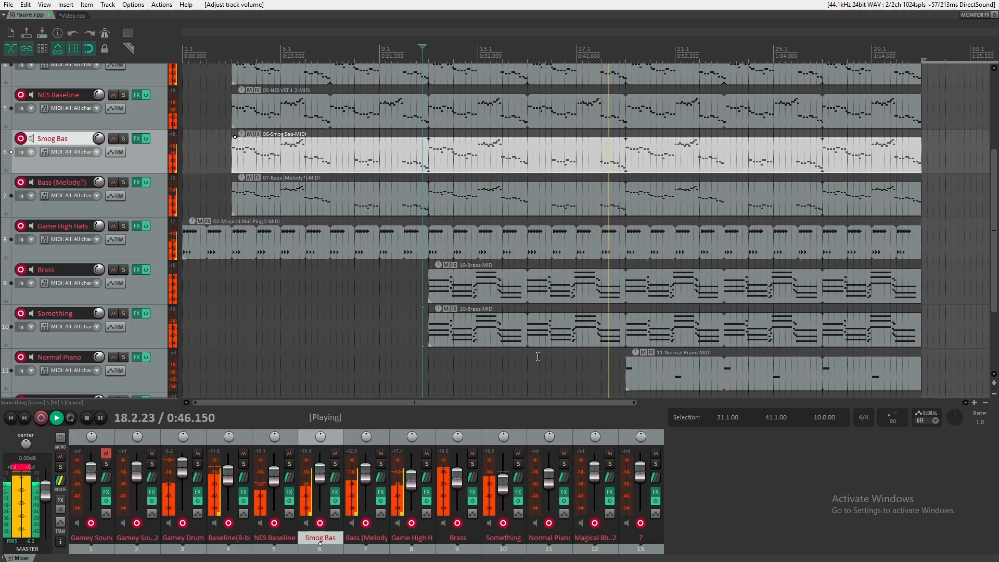
- Stop and restart playback of the multitrack song project
key("space")
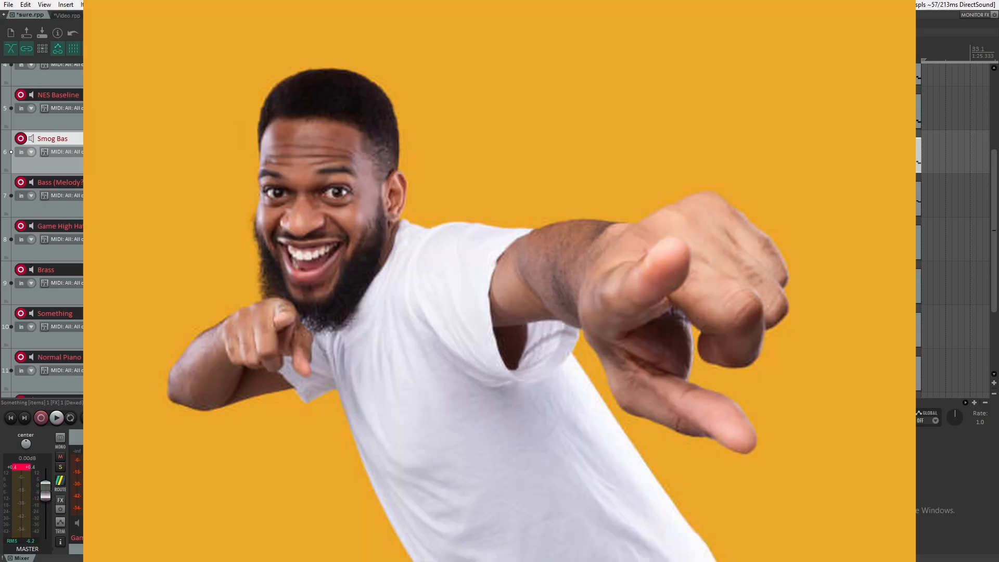
key("space")
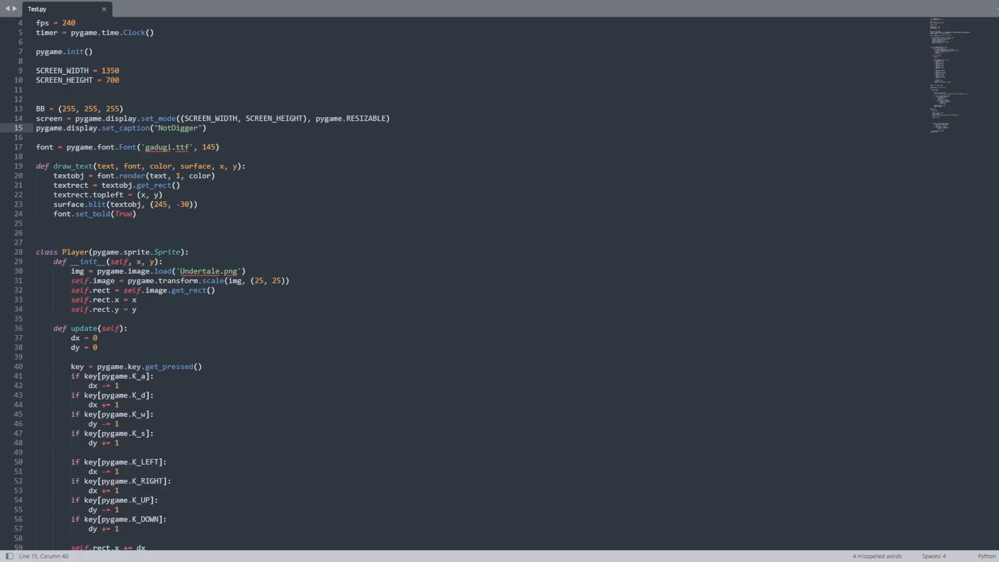
- Switch to Sublime Text and read through the Player class, main_menu function and game loop in Test.py
scroll(154, 269, "down", 2)
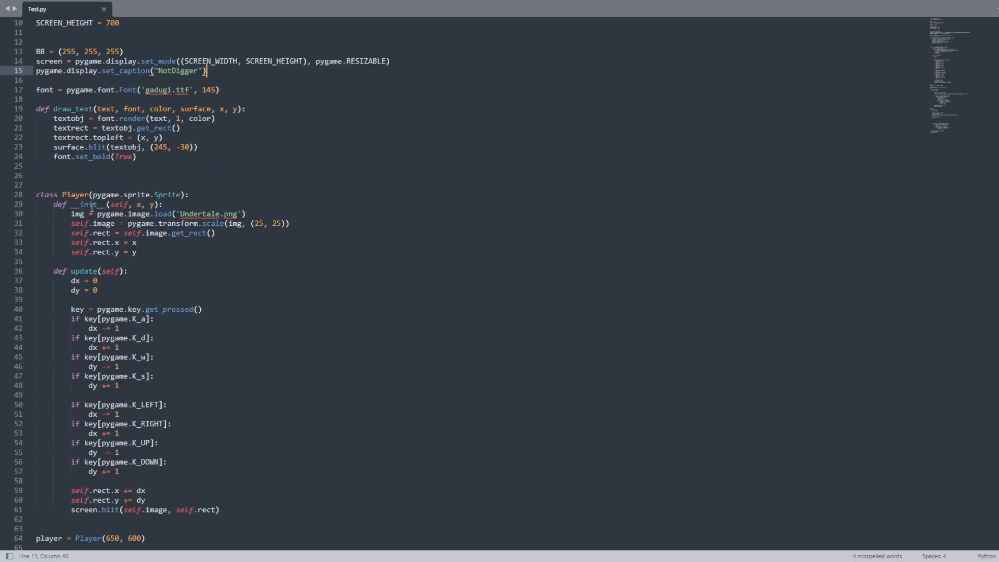
scroll(154, 270, "down", 2)
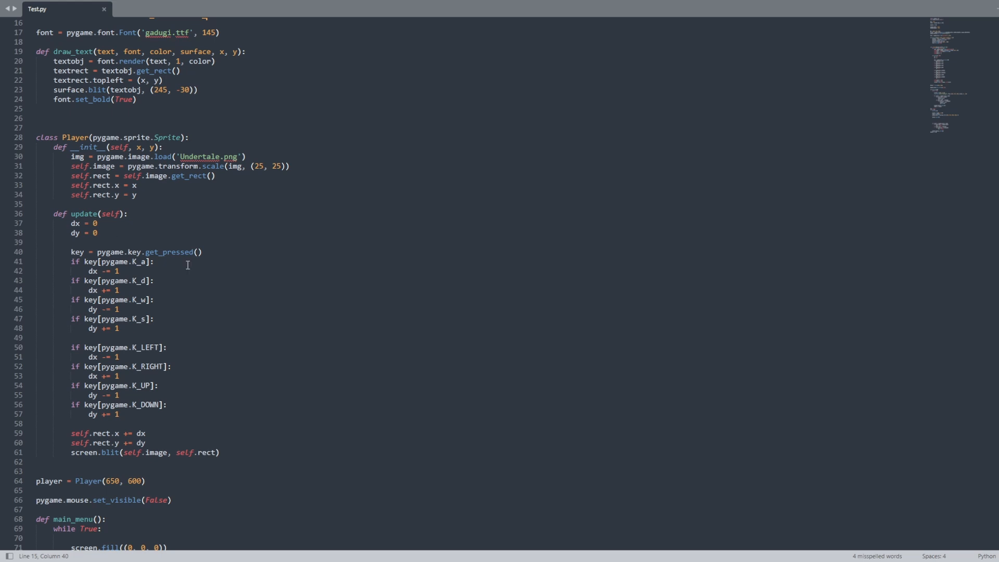
scroll(67, 422, "down", 7)
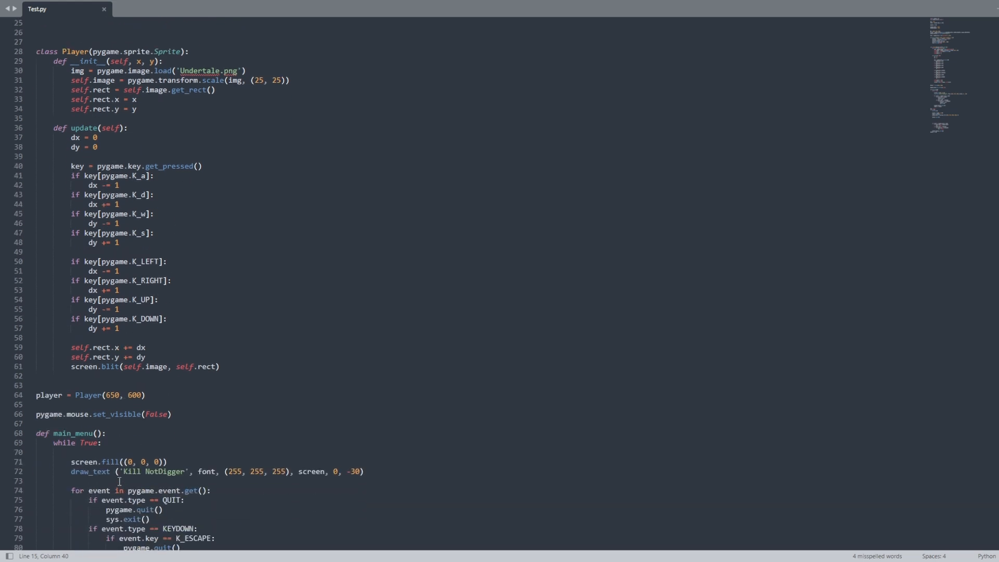
scroll(145, 402, "up", 12)
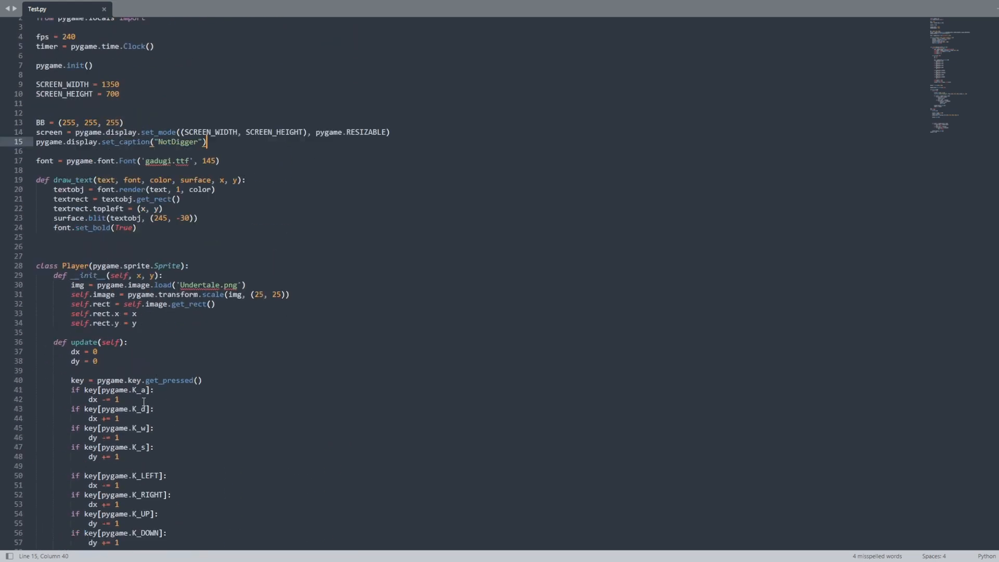
scroll(234, 272, "down", 20)
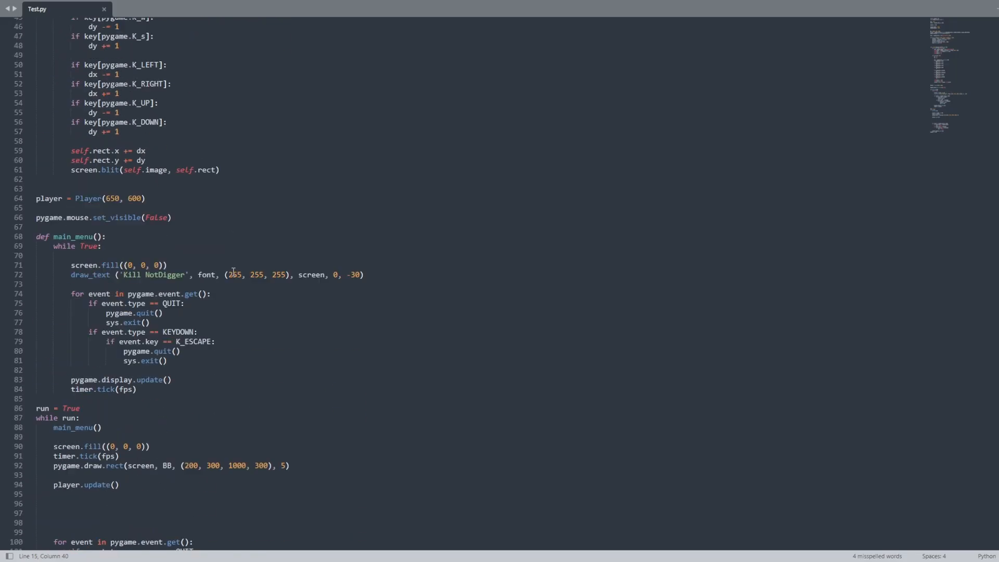
scroll(233, 272, "down", 4)
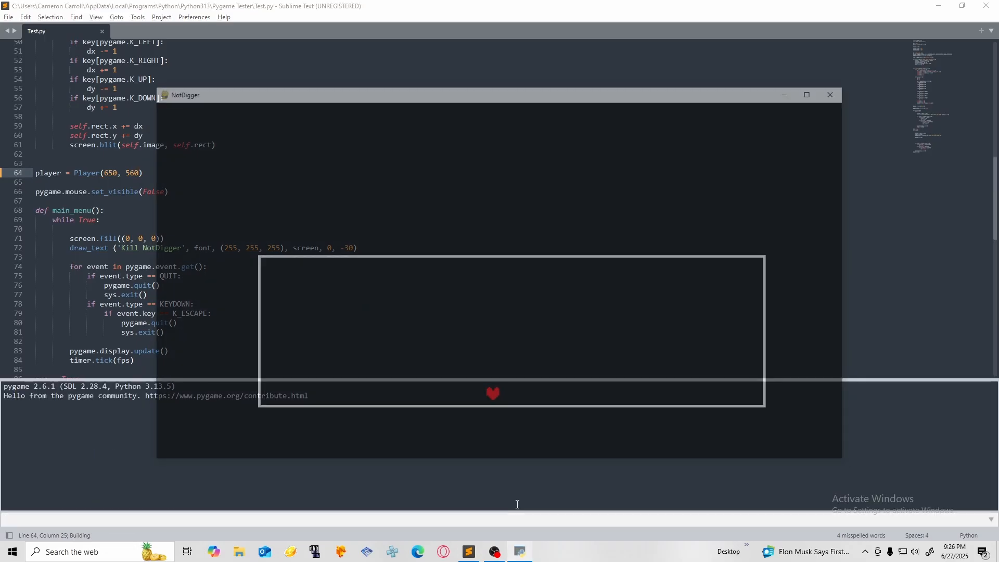
- Test the heart's movement in all four directions inside the white frame of the running NotDigger game
key("Up")
key("Left")
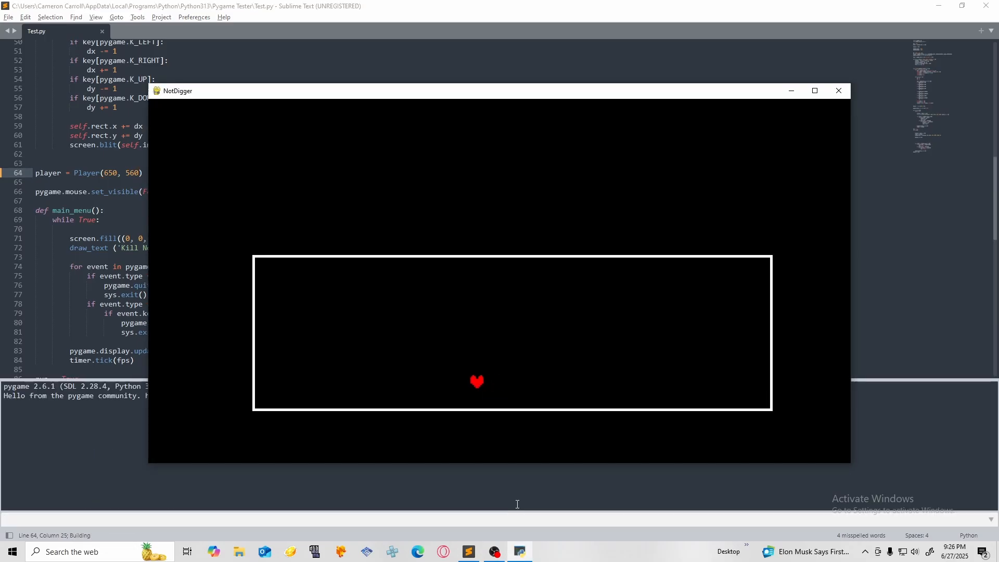
key("Right")
key("Right")
key("Down")
key("Up")
key("Left")
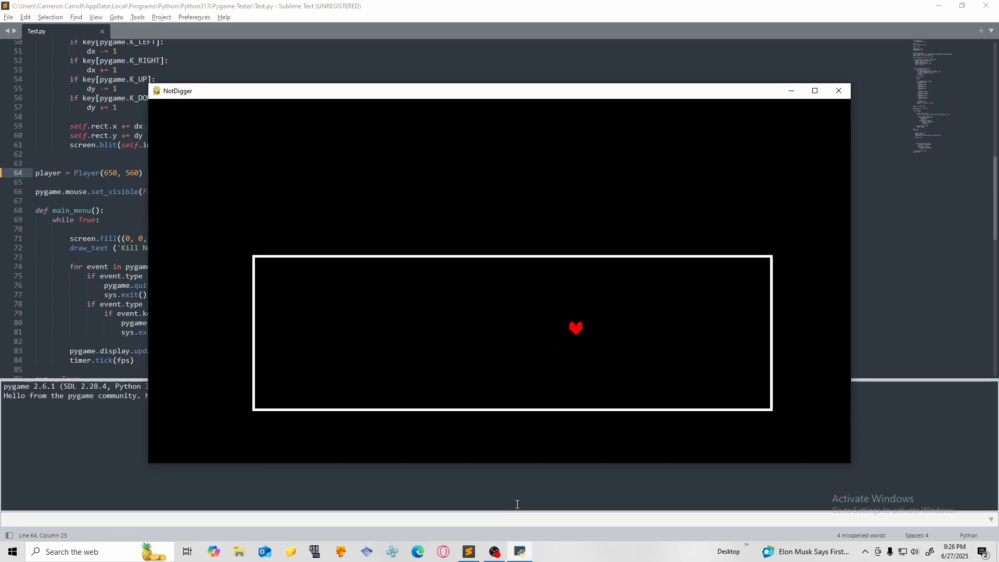
key("Down")
key("Up")
key("Left")
key("Right")
key("Down")
key("Right")
key("Up")
key("Left")
key("Up")
key("Down")
key("Right")
key("Left")
key("Down")
key("Right")
key("Down")
key("Down")
key("Left")
key("Right")
key("Up")
key("Left")
key("Up")
key("Right")
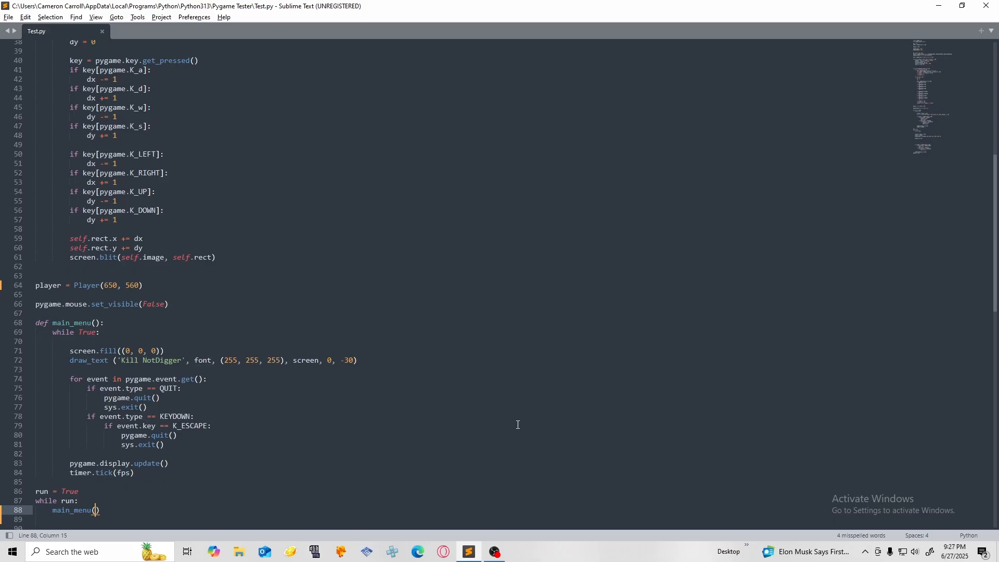
- Run Test.py with the main_menu() call inside the run loop
key("ctrl+b")
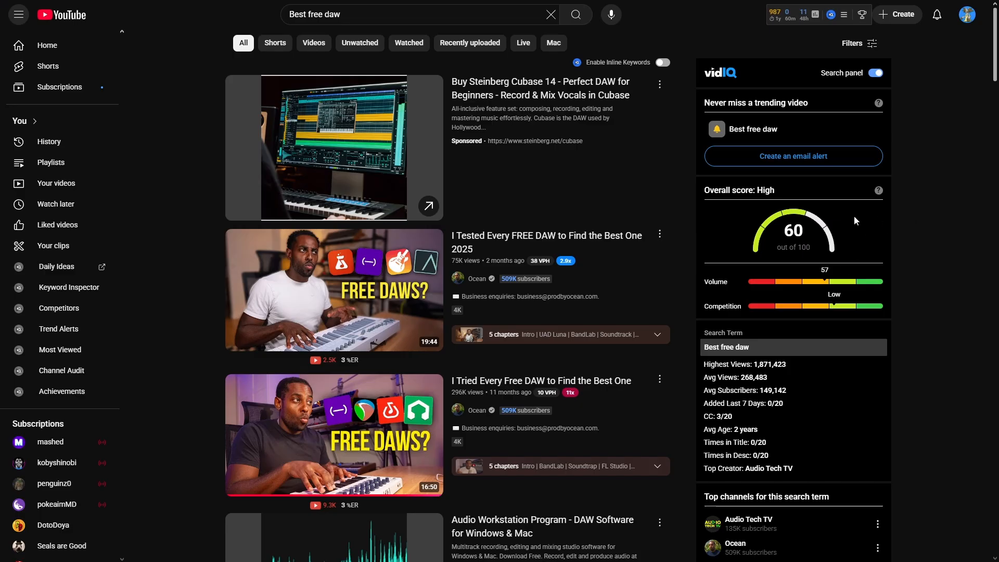
- Switch to YouTube and browse the search results for "Best free daw"
scroll(969, 215, "down", 7)
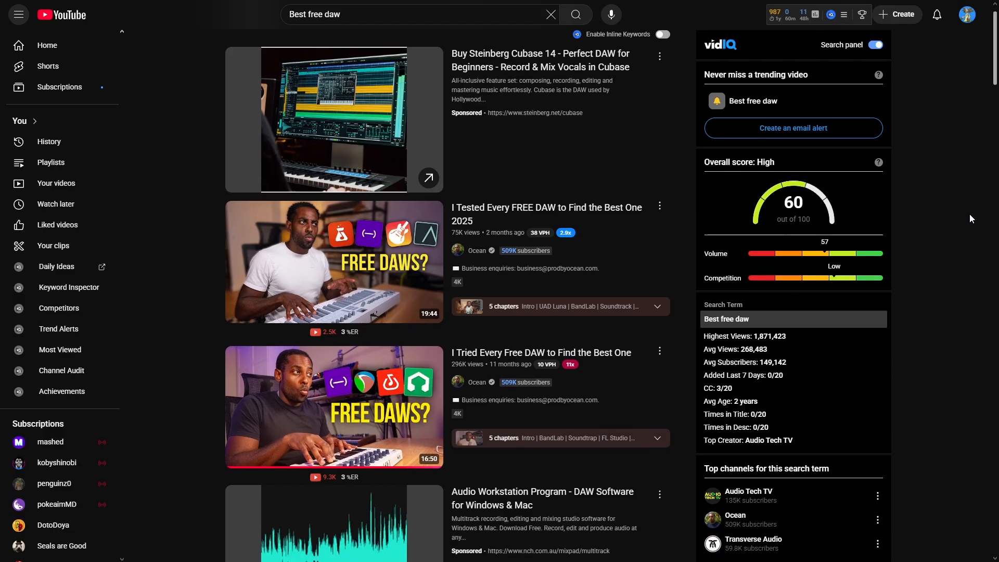
scroll(970, 214, "down", 1)
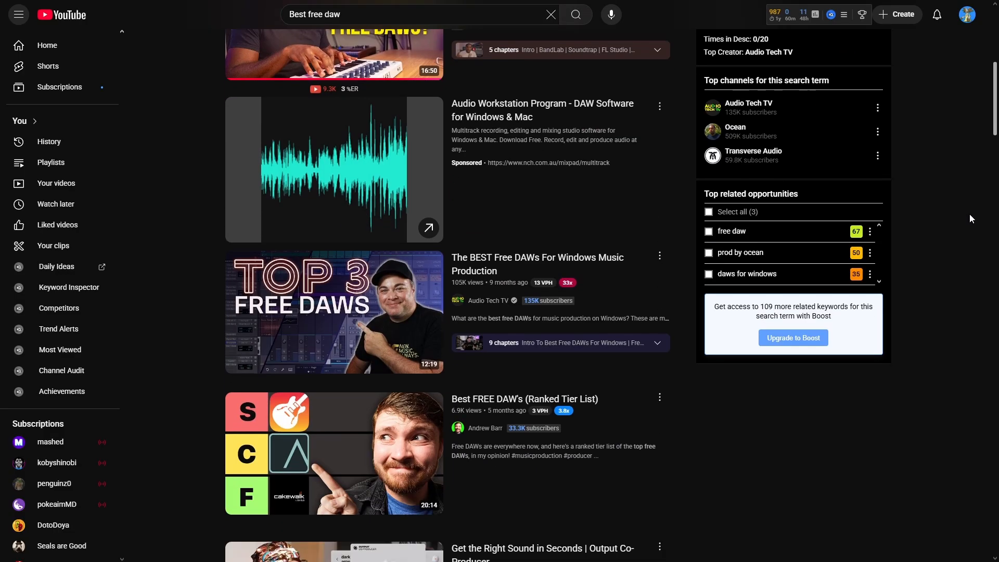
scroll(969, 214, "down", 1)
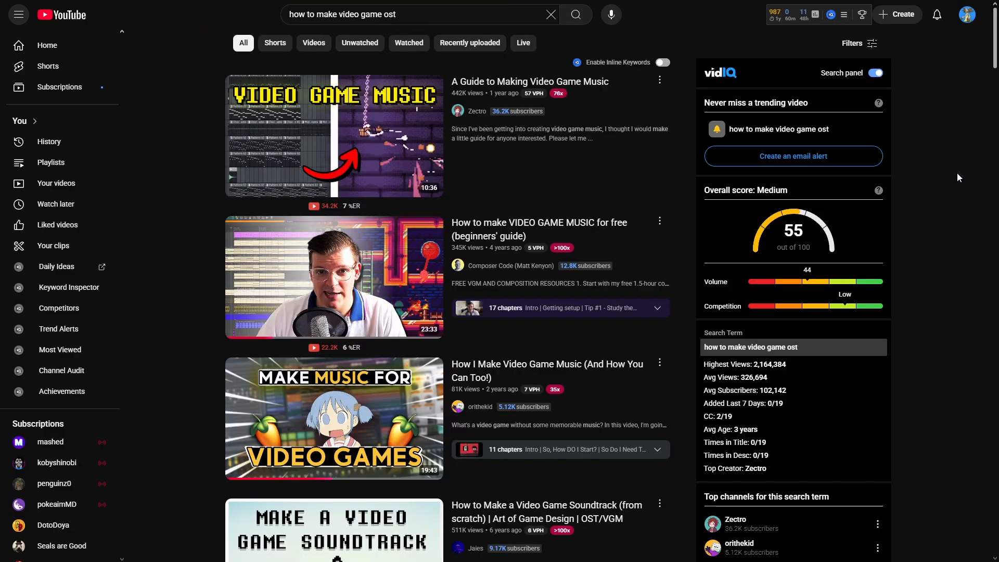
- Browse the YouTube search results for "how to make video game ost"
scroll(958, 176, "down", 1)
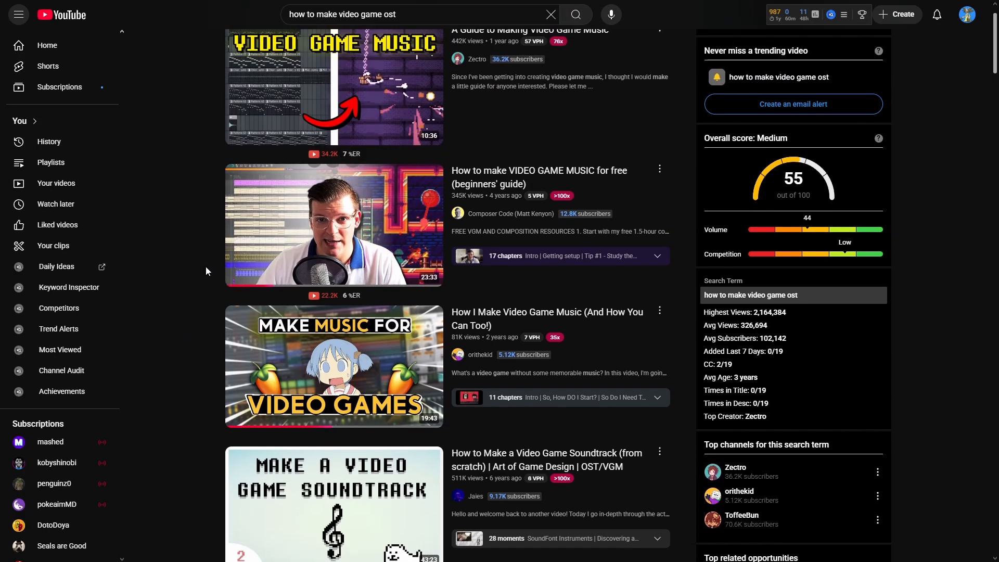
scroll(177, 327, "down", 10)
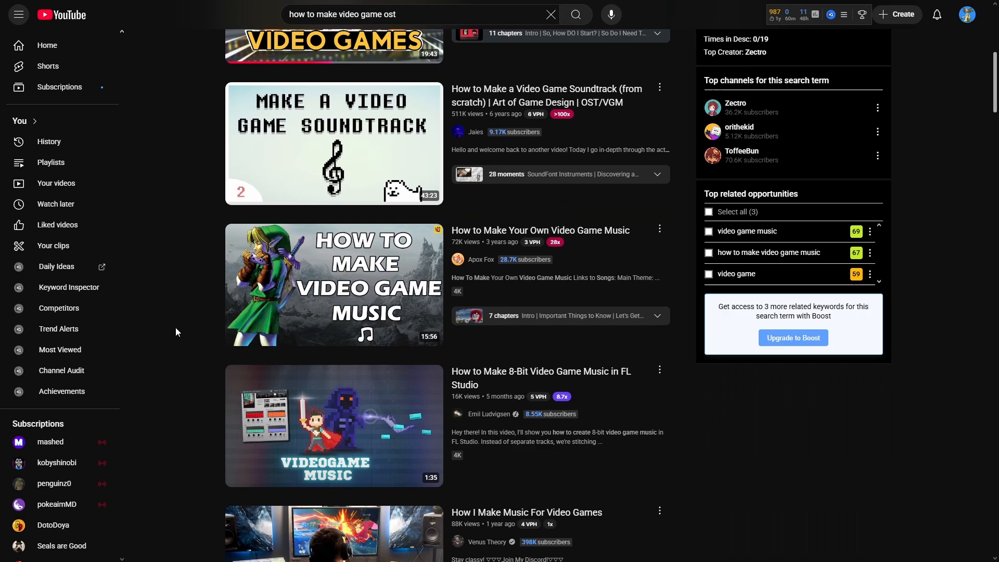
scroll(176, 327, "down", 1)
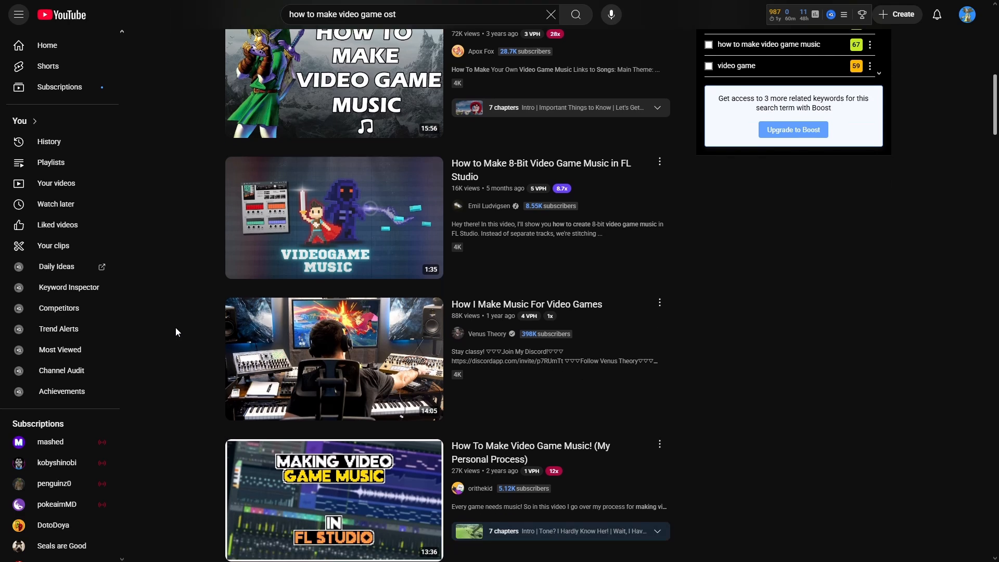
scroll(176, 327, "up", 6)
scroll(176, 327, "up", 5)
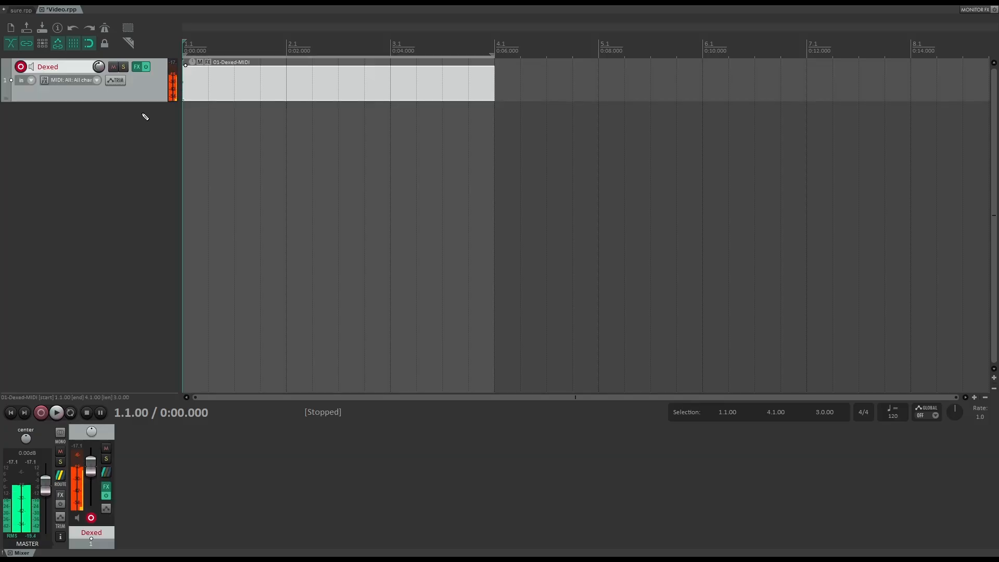
- Switch to REAPER and try a melody of one long note followed by short notes in the Dexed MIDI item, playing back each variation
mouse_move(143, 114)
left_mouse_down()
mouse_move(165, 118)
mouse_move(180, 102)
left_mouse_up()
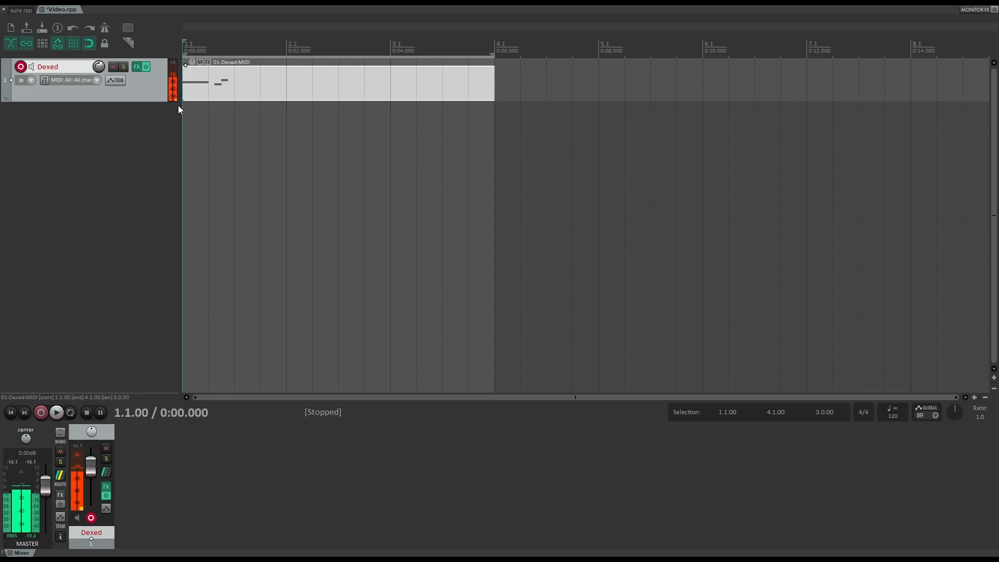
key("space")
key("space")
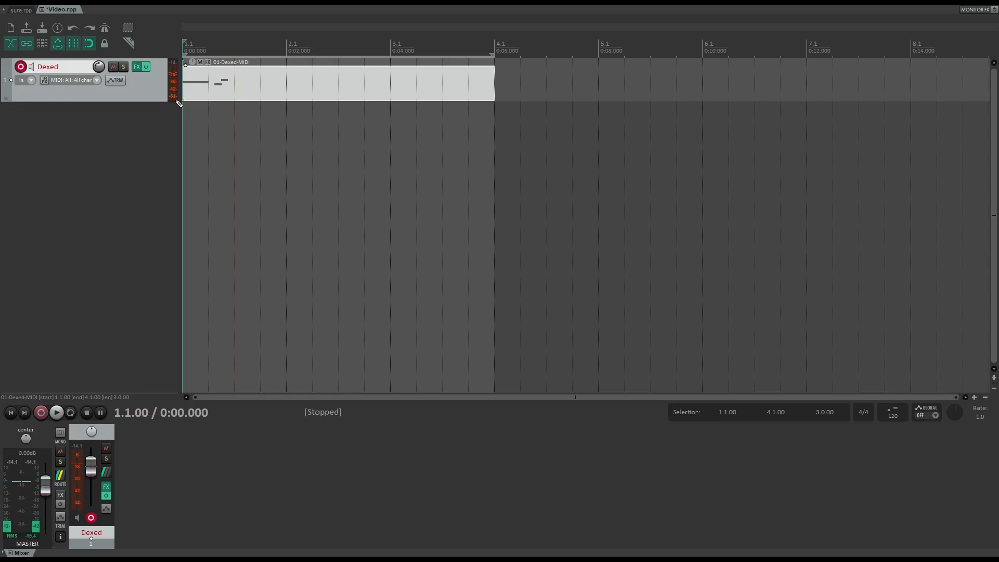
key("space")
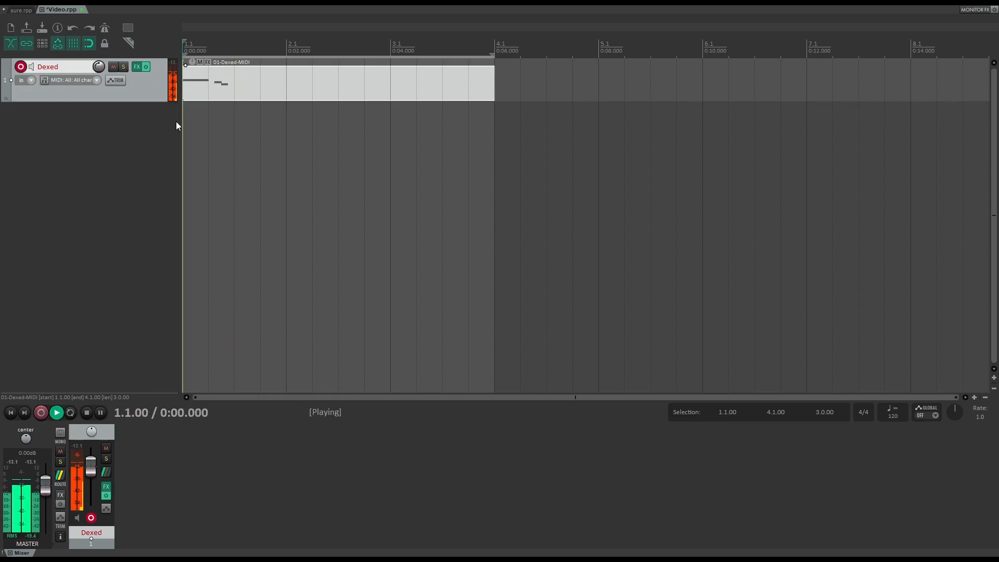
key("space")
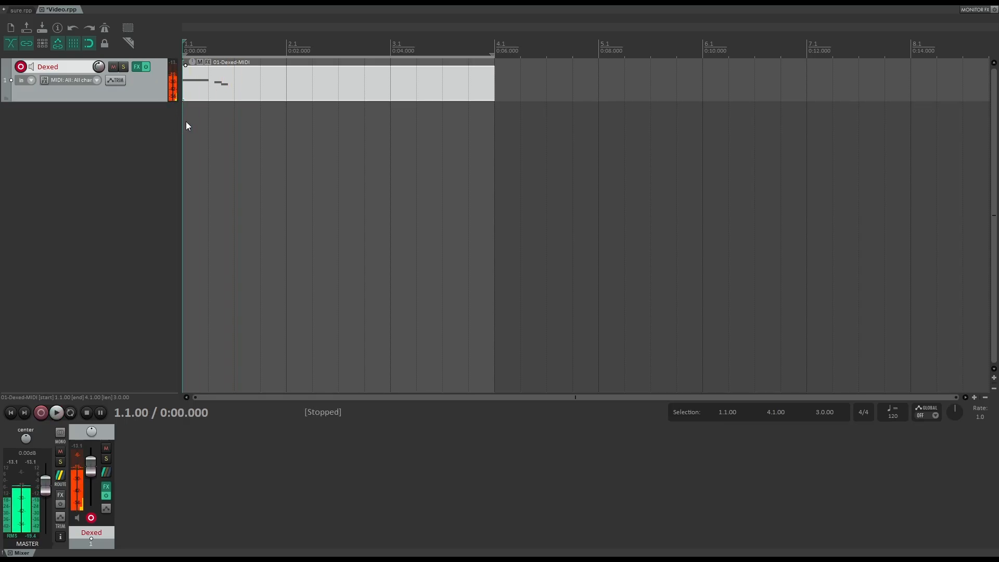
key("space")
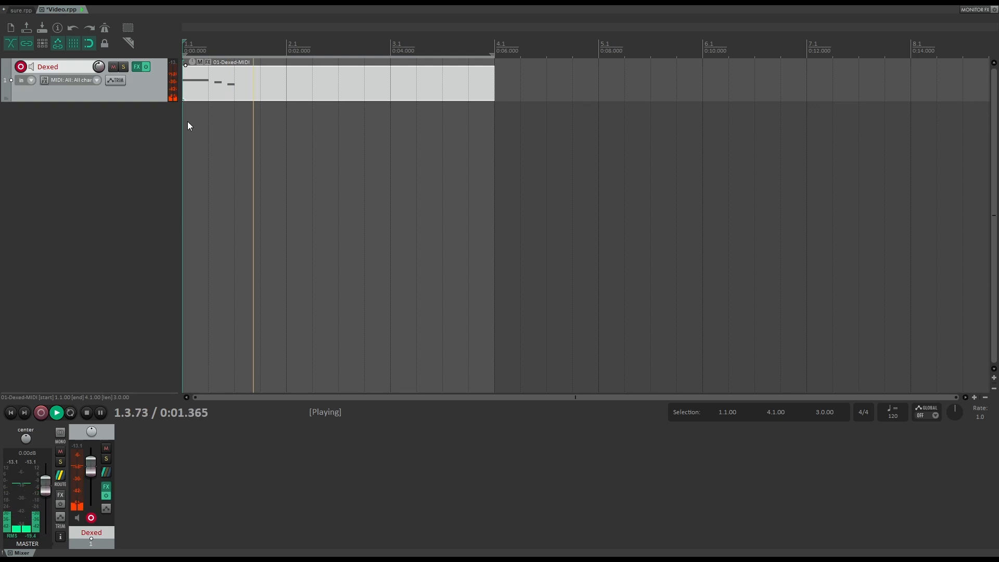
key("space")
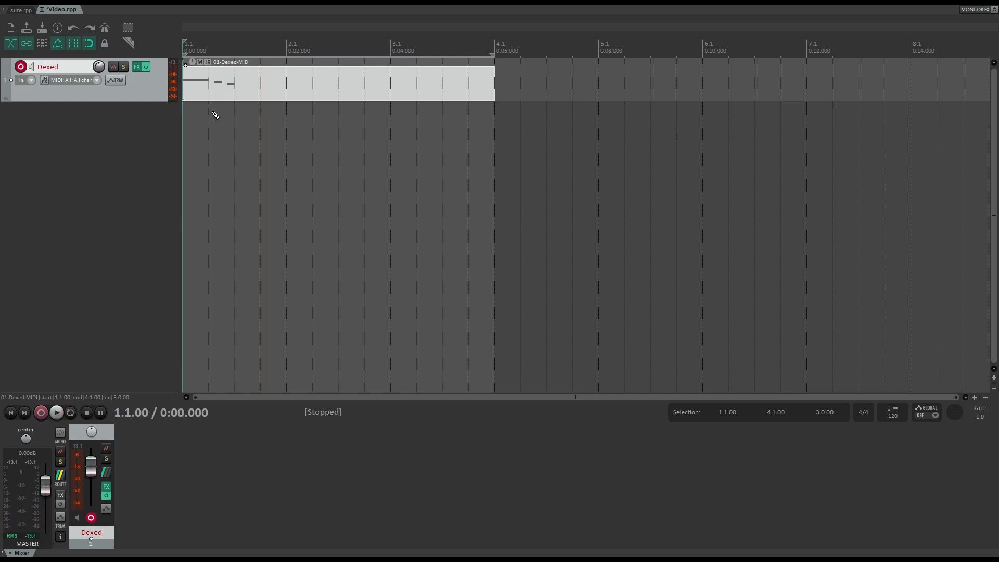
left_click(265, 99)
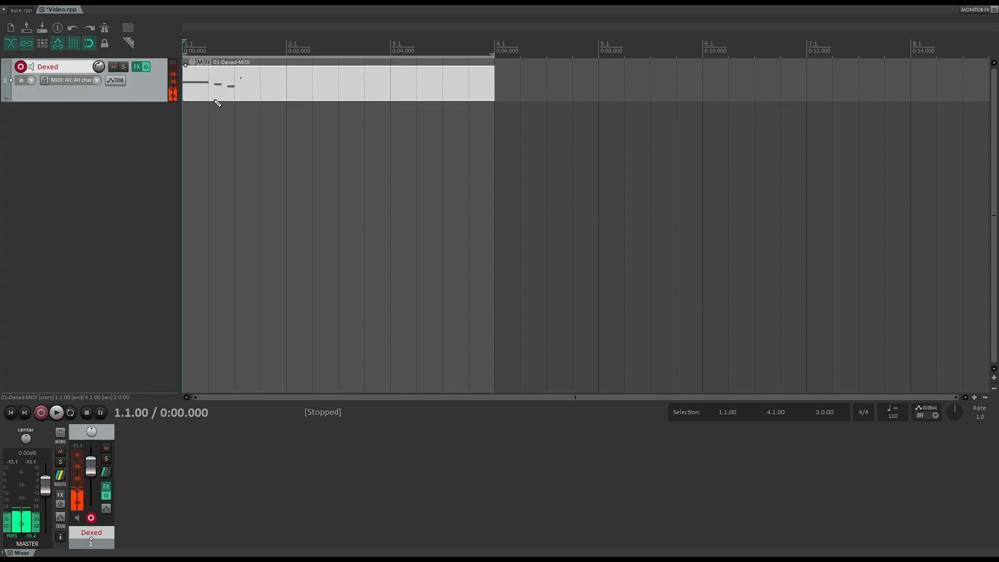
- Replace the melody with four evenly spaced short notes at the start of the Dexed MIDI item and play it from the beginning
left_click_drag(96, 108, 130, 116)
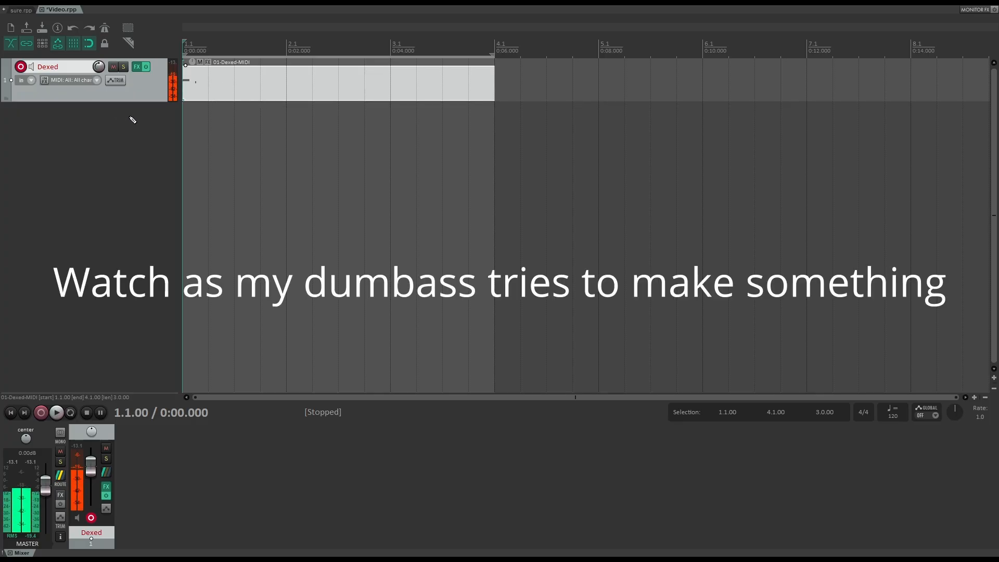
left_click(168, 120)
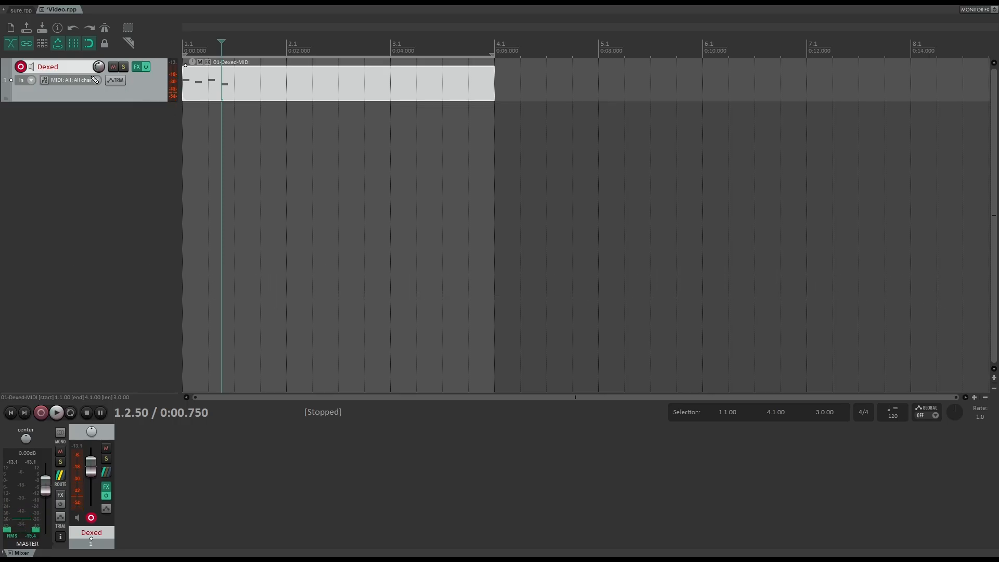
key("Home")
key("space")
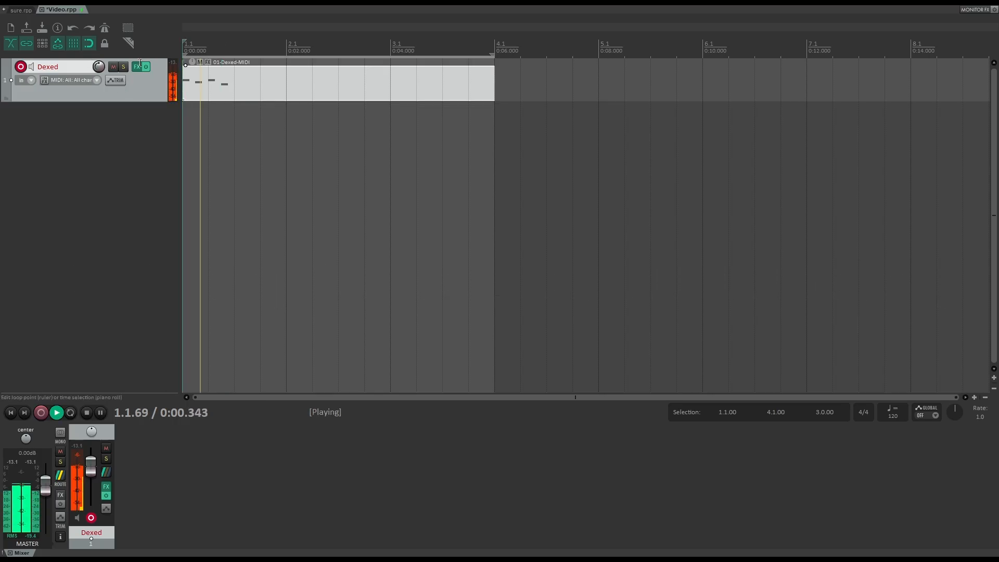
key("space")
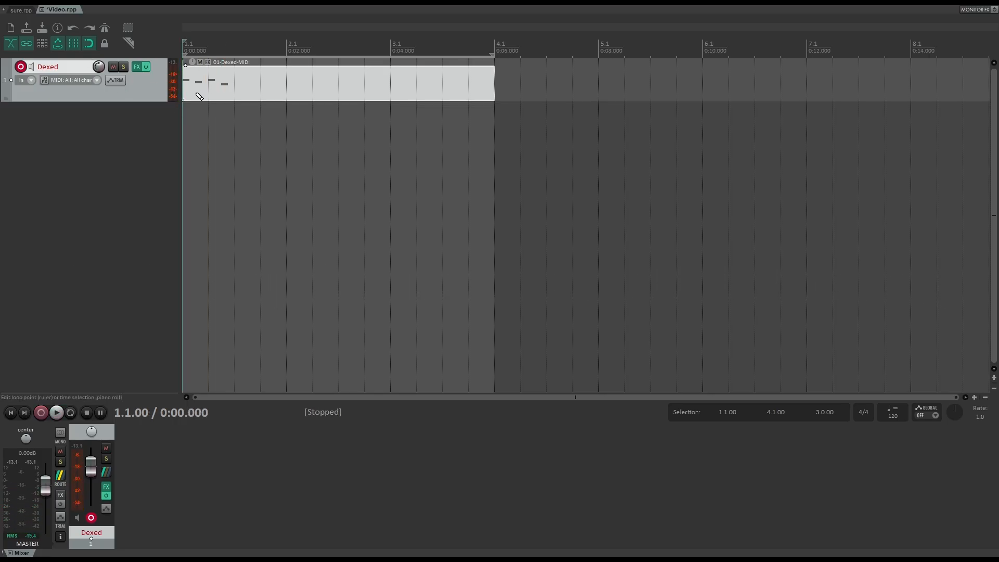
- Add four more short notes to the Dexed melody through the end of the first measure and play the result twice
left_click(215, 137)
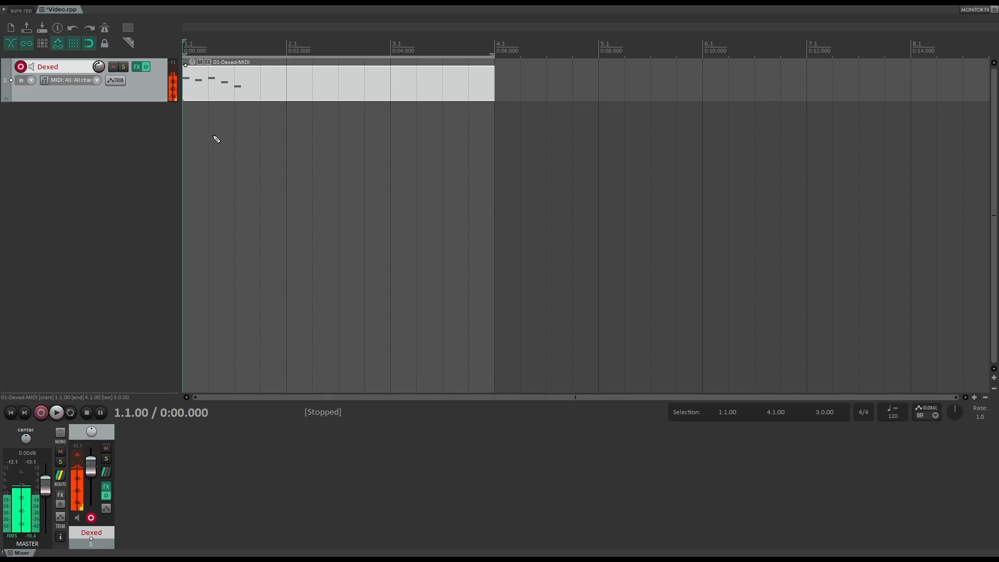
left_click(223, 153)
left_click(245, 120)
left_click(286, 131)
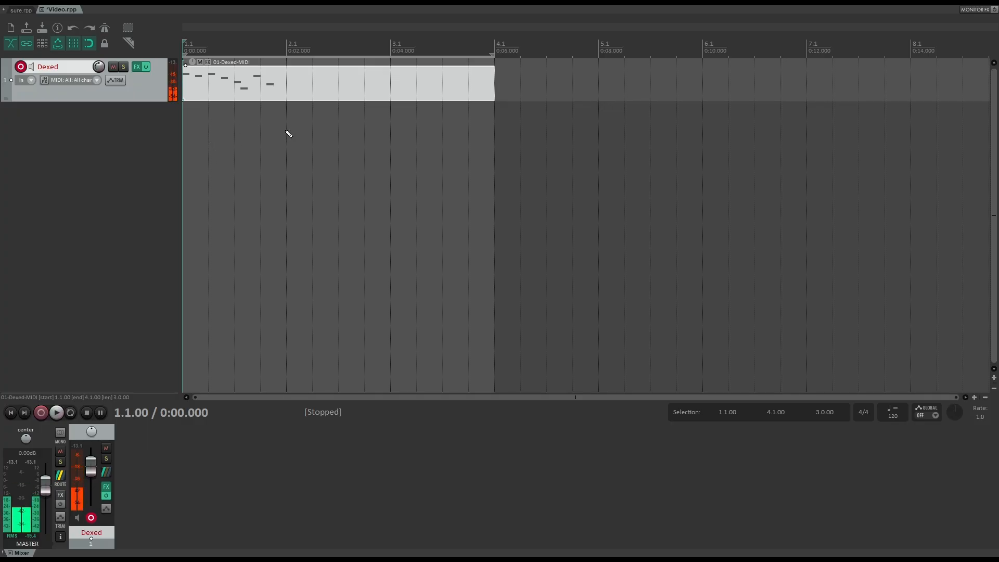
key("space")
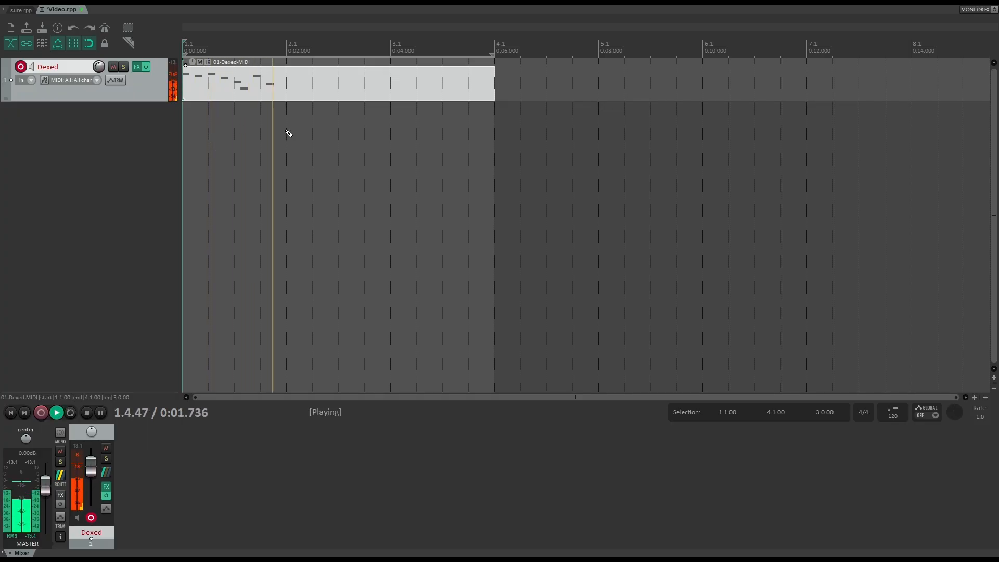
key("space")
key("space")
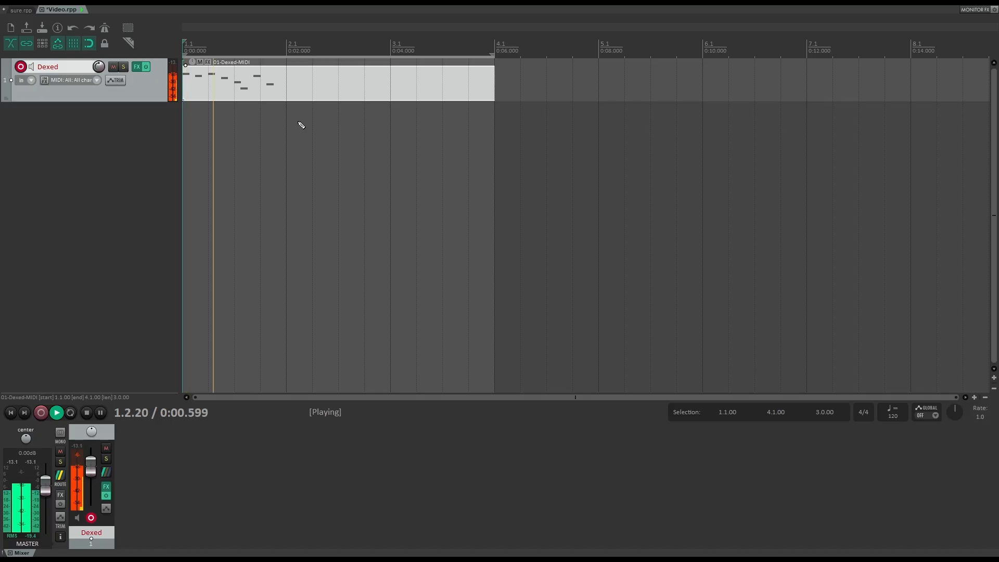
key("space")
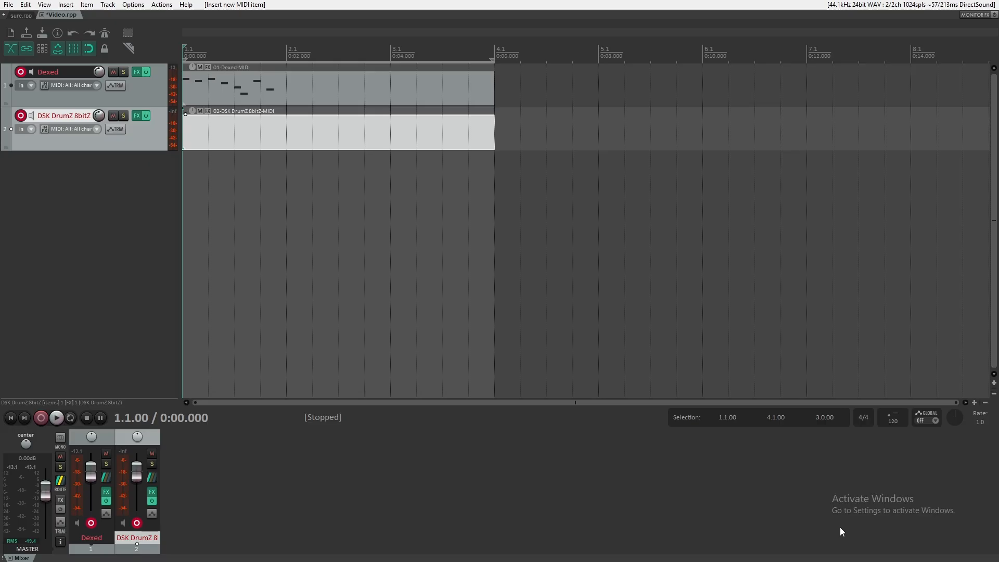
- Move the edit cursor in the Dexed MIDI item back to the start of measure 1 and return to the arrangement
double_click(327, 100)
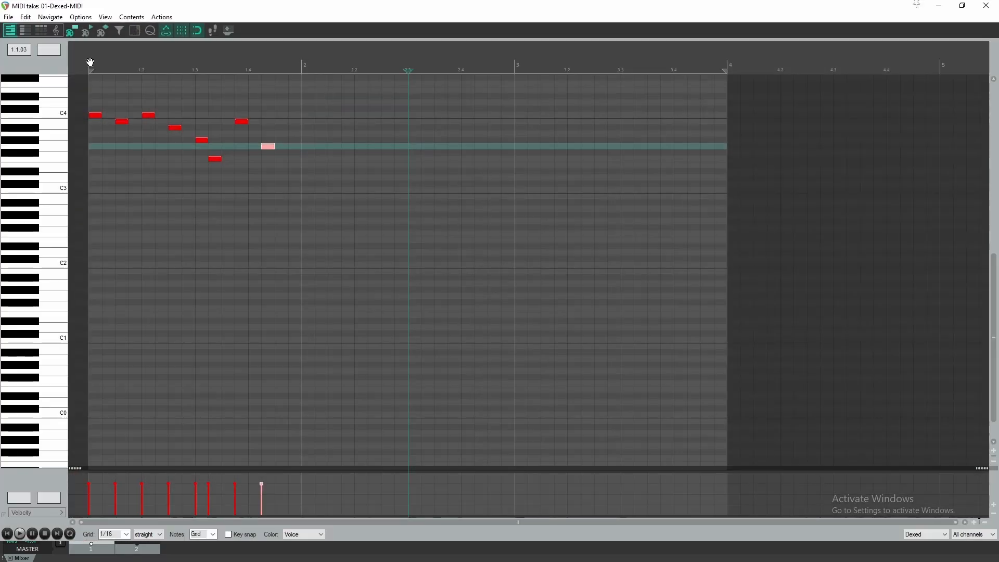
left_click_drag(407, 72, 87, 72)
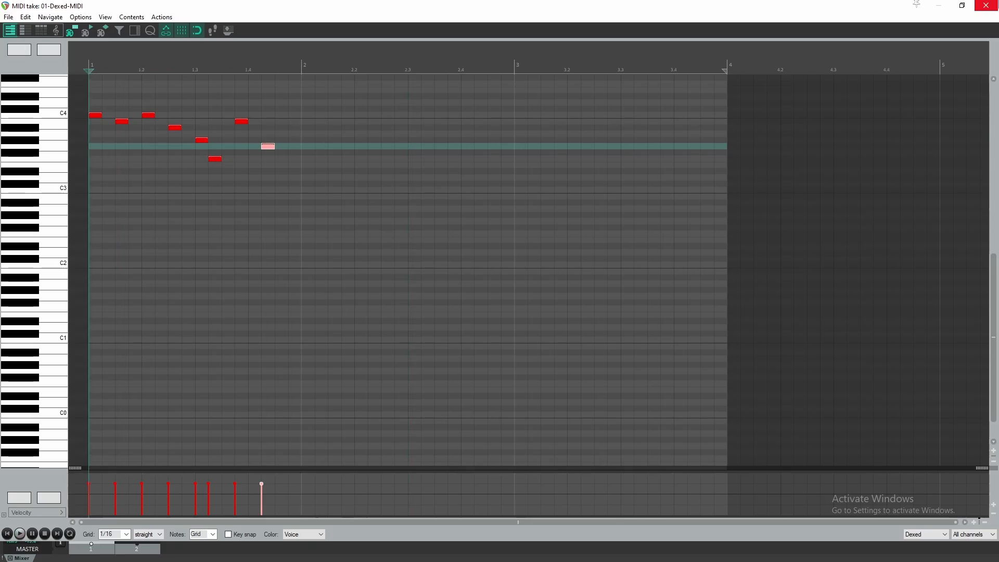
left_click(986, 5)
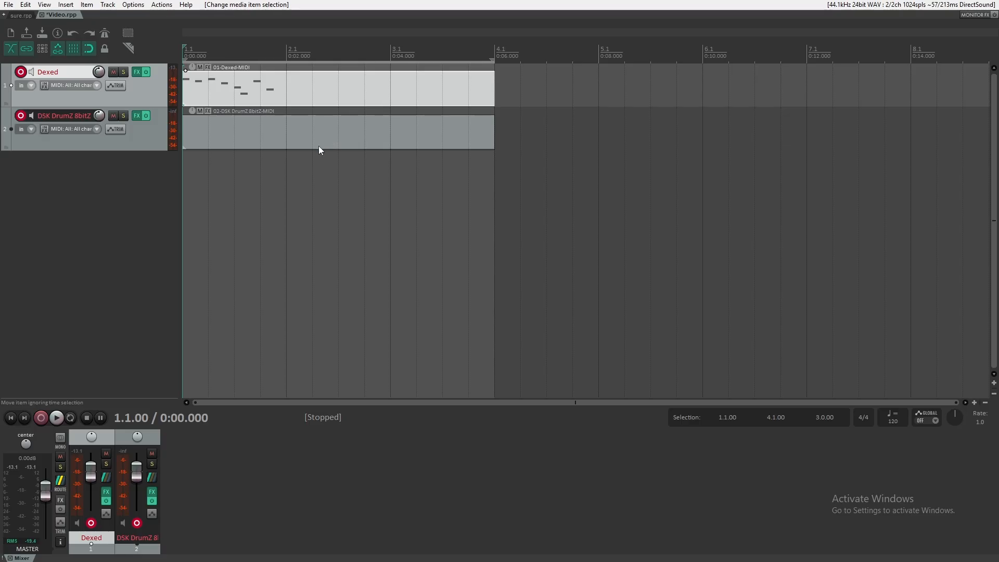
- Preview the Kit 1 kick, hi-hat, snare, clap, percussion and Fx sounds in the DSK DrumZ 8bitZ plug-in
left_click(137, 116)
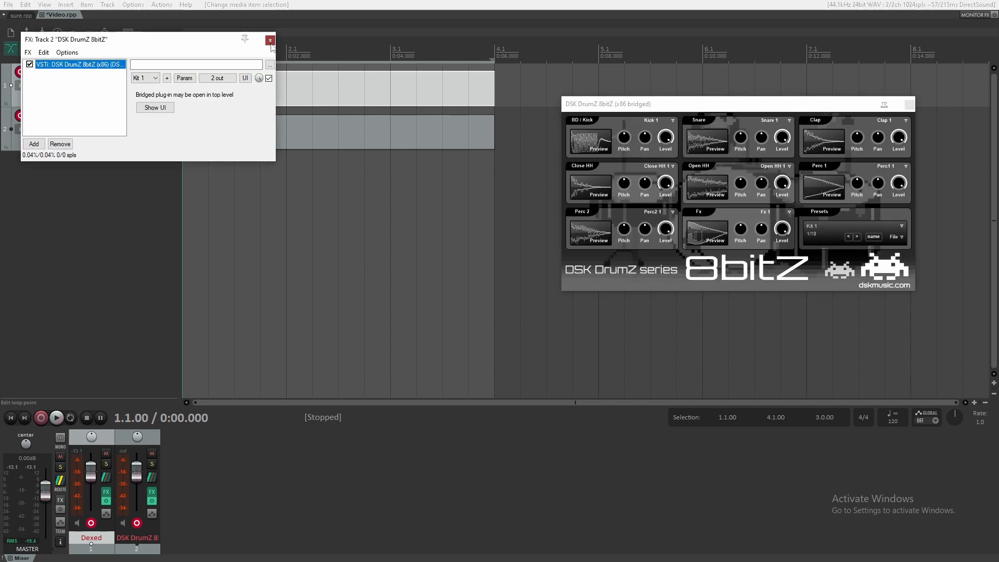
left_click(270, 40)
left_click_drag(679, 108, 624, 103)
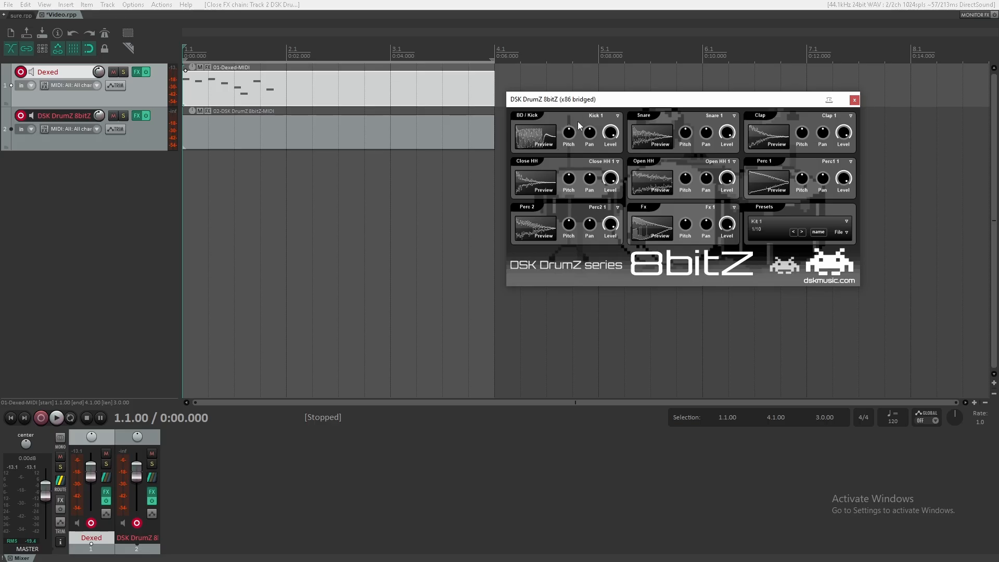
left_click(546, 147)
left_click(552, 192)
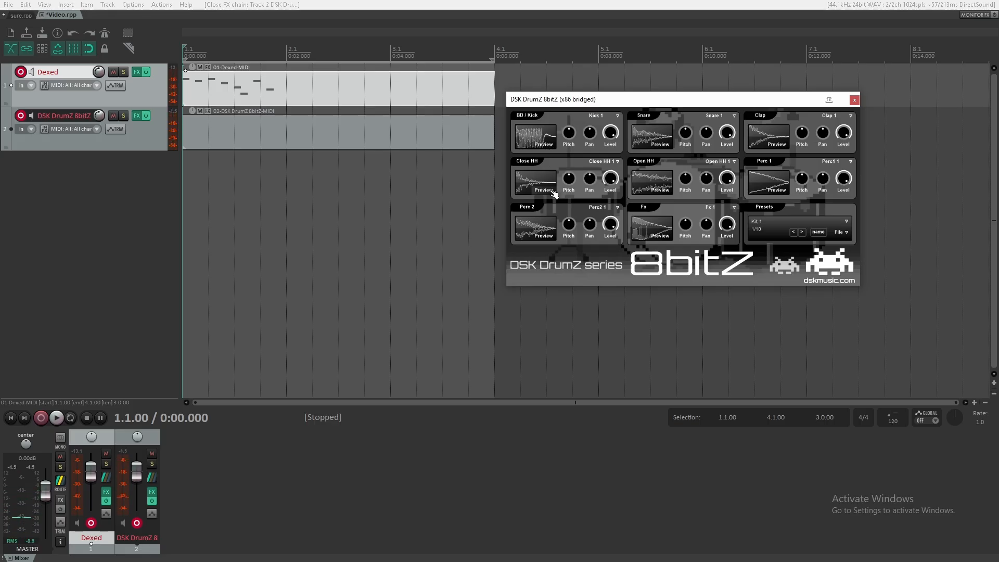
left_click(550, 238)
left_click(665, 237)
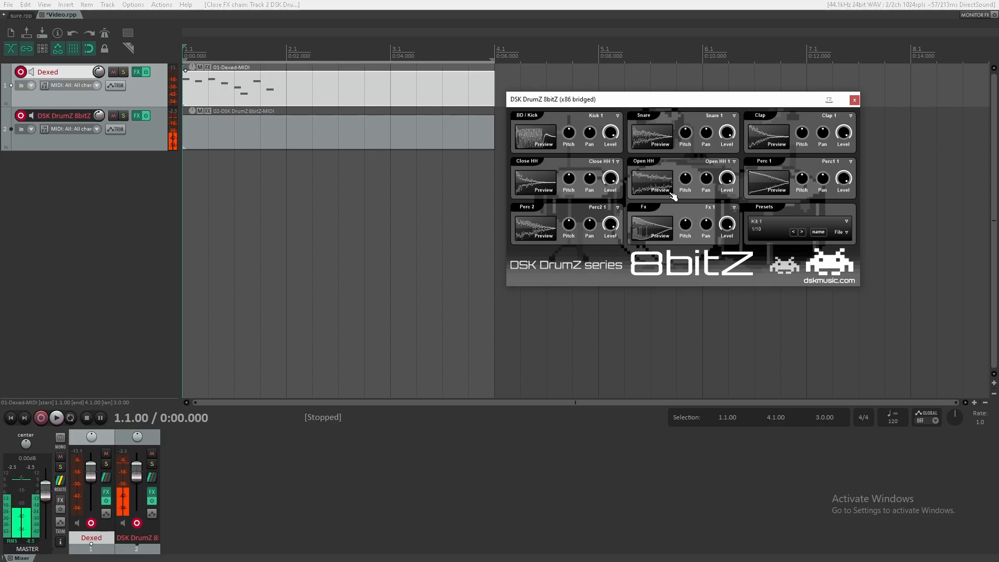
left_click(668, 192)
left_click(664, 146)
left_click(778, 146)
left_click(782, 192)
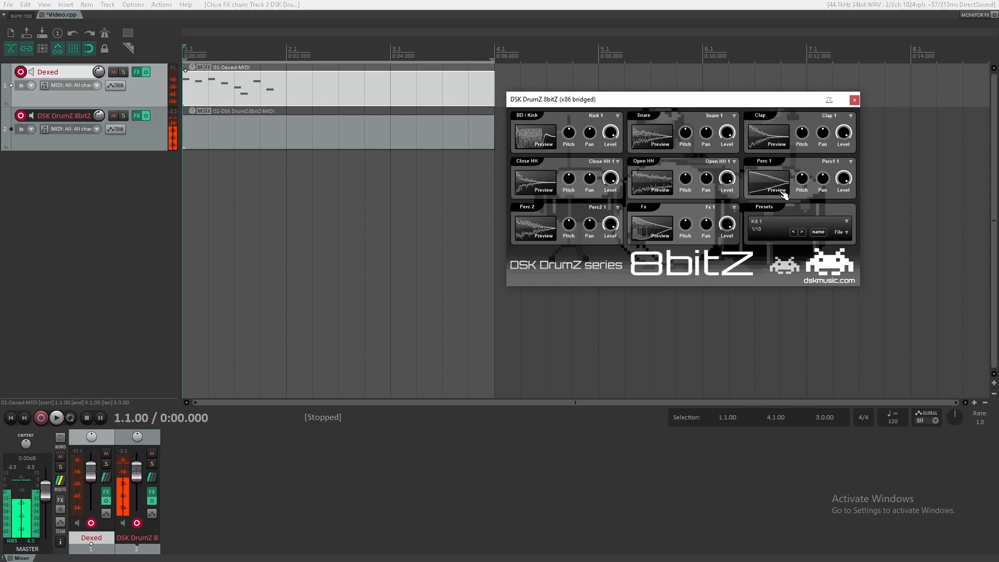
left_click(855, 100)
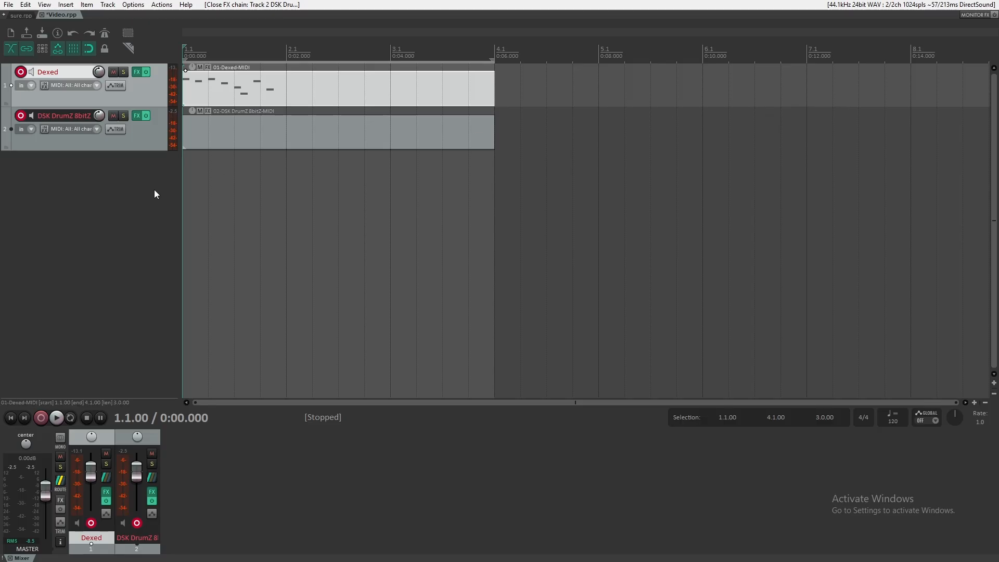
- Open the DSK DrumZ 8bitZ MIDI item, switch it to triangle note display and audition drum keys to find A#2
double_click(193, 144)
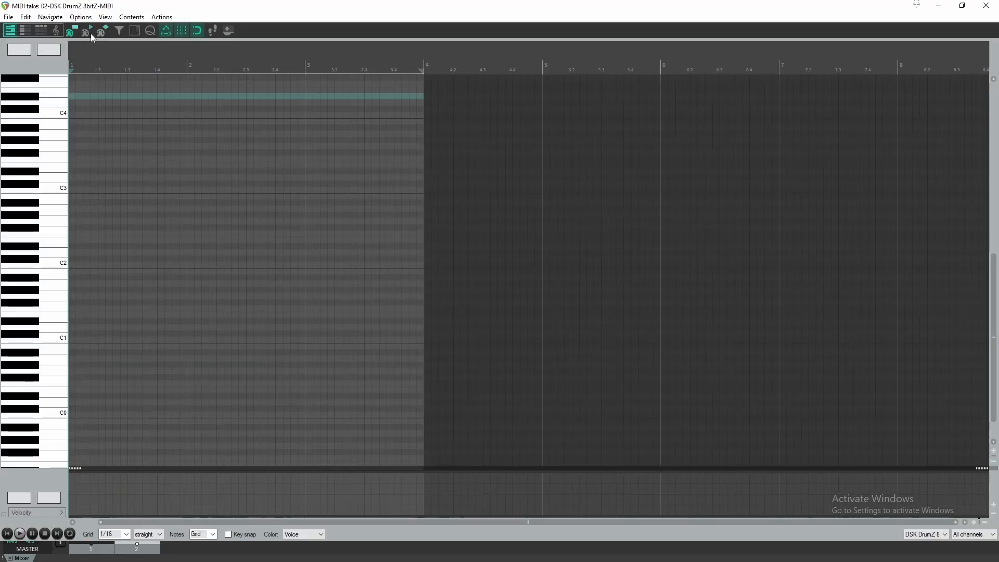
left_click(86, 32)
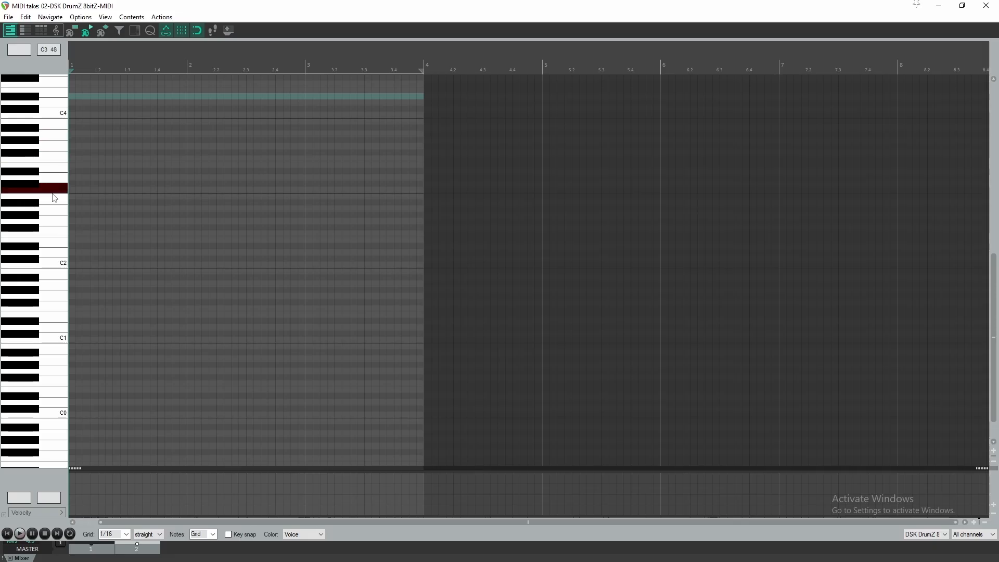
left_click(54, 313)
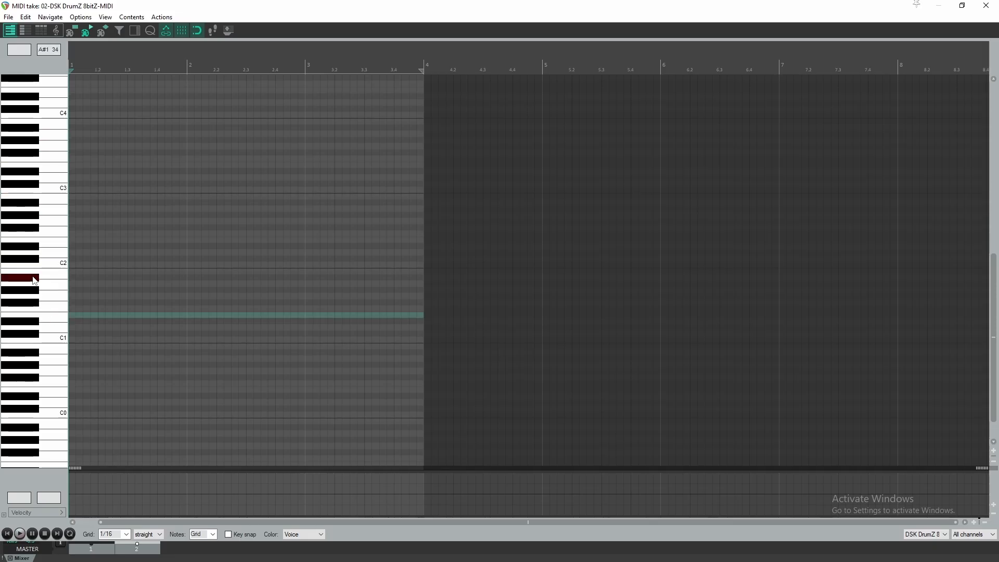
left_click(34, 206)
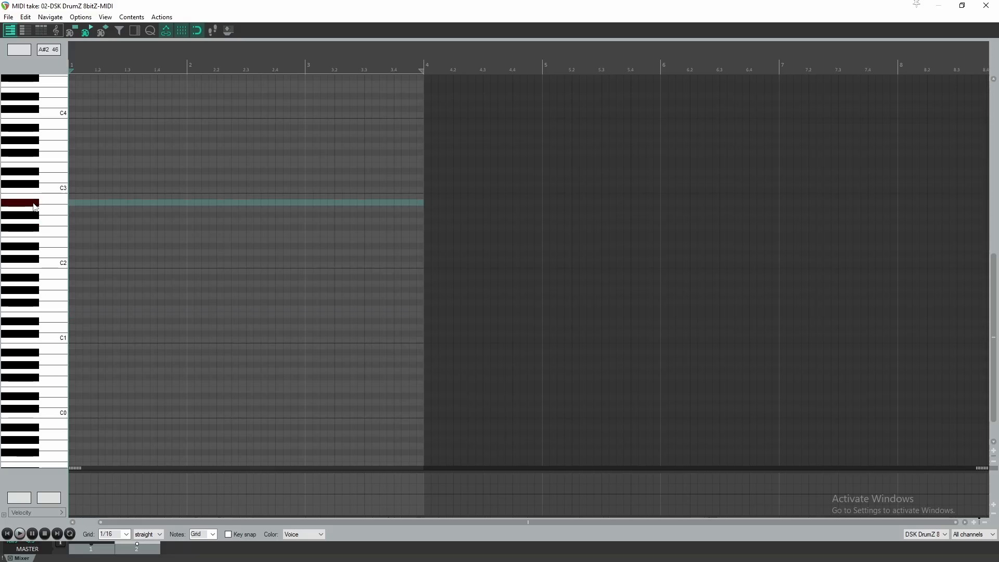
left_click_drag(367, 524, 318, 514)
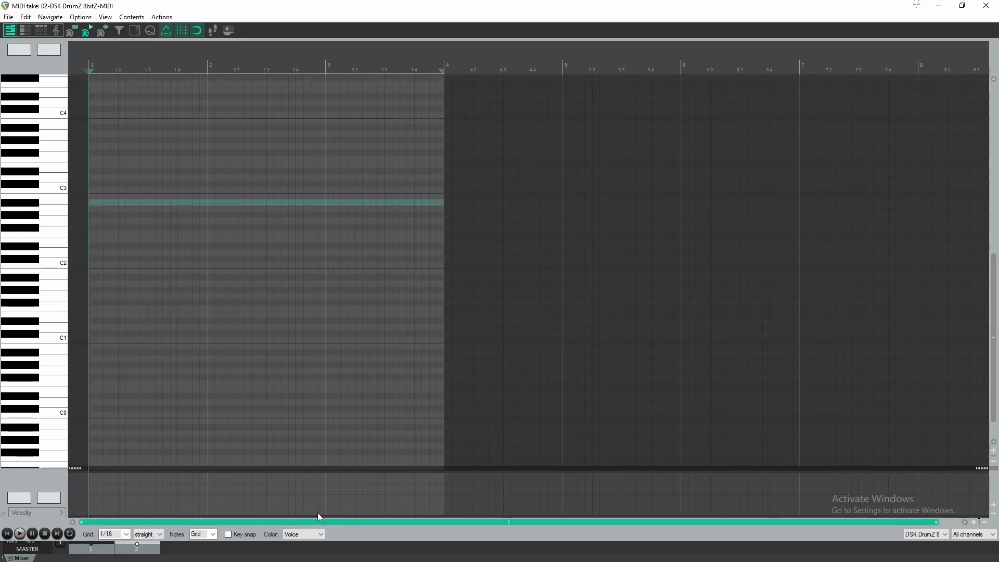
left_click(36, 209)
left_click(33, 204)
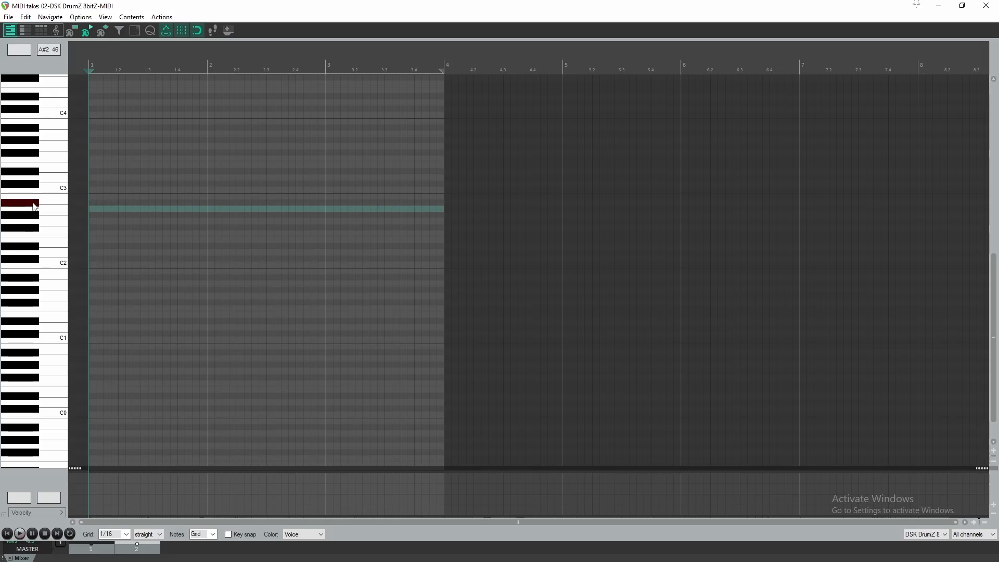
left_click(33, 203)
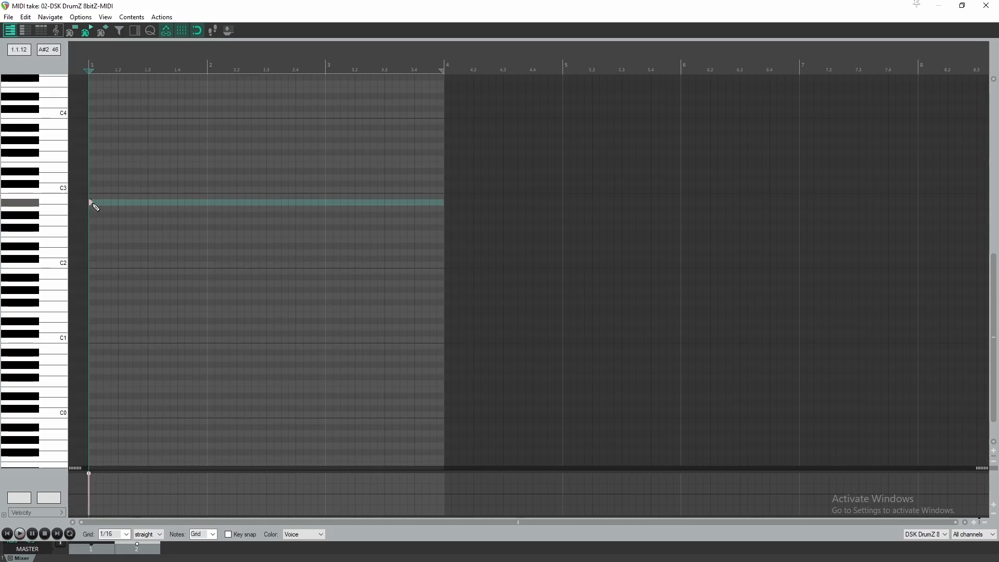
- Place an A#2 drum hit at the start of measure 1
left_click_drag(95, 206, 91, 204)
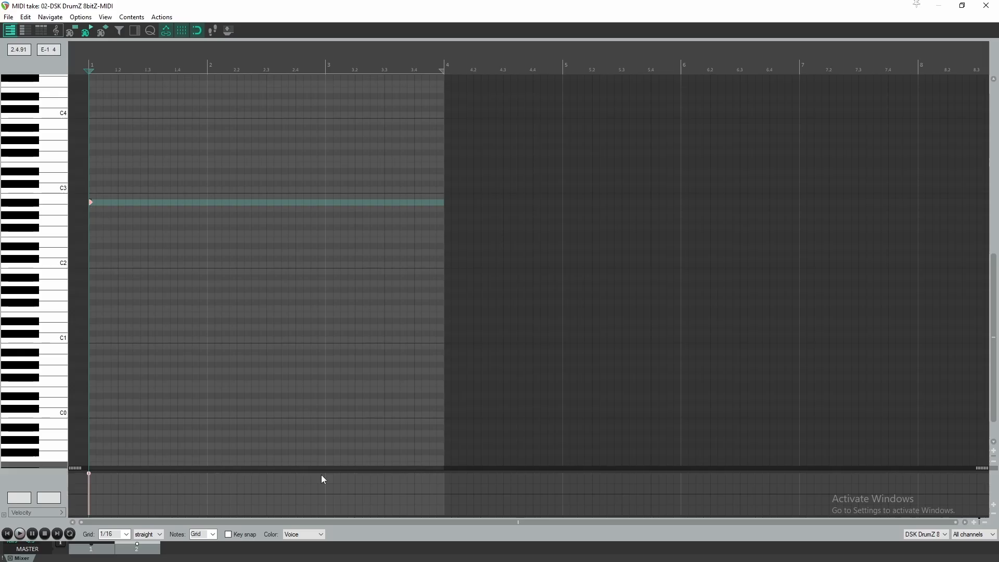
scroll(99, 207, "up", 3)
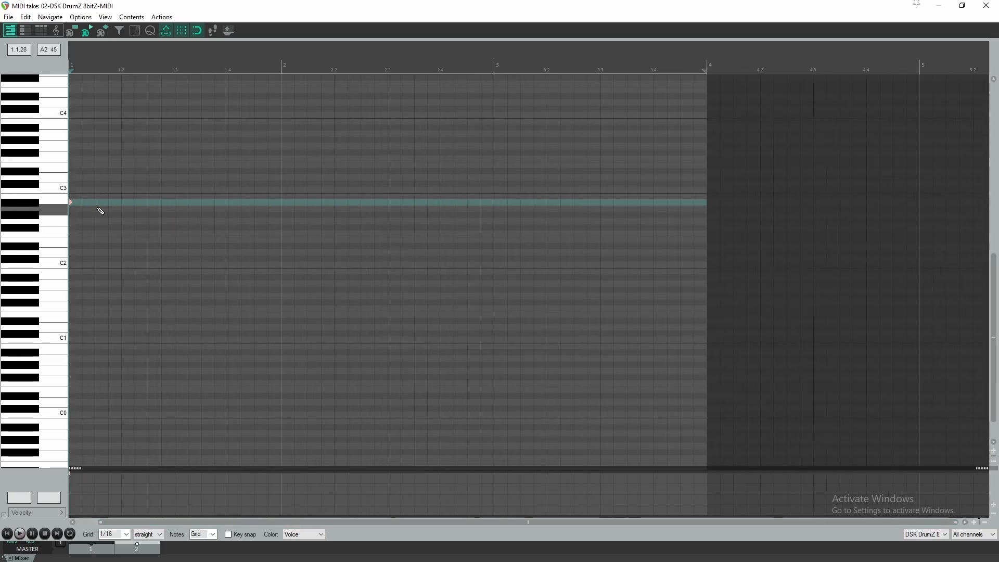
left_click_drag(291, 523, 187, 514)
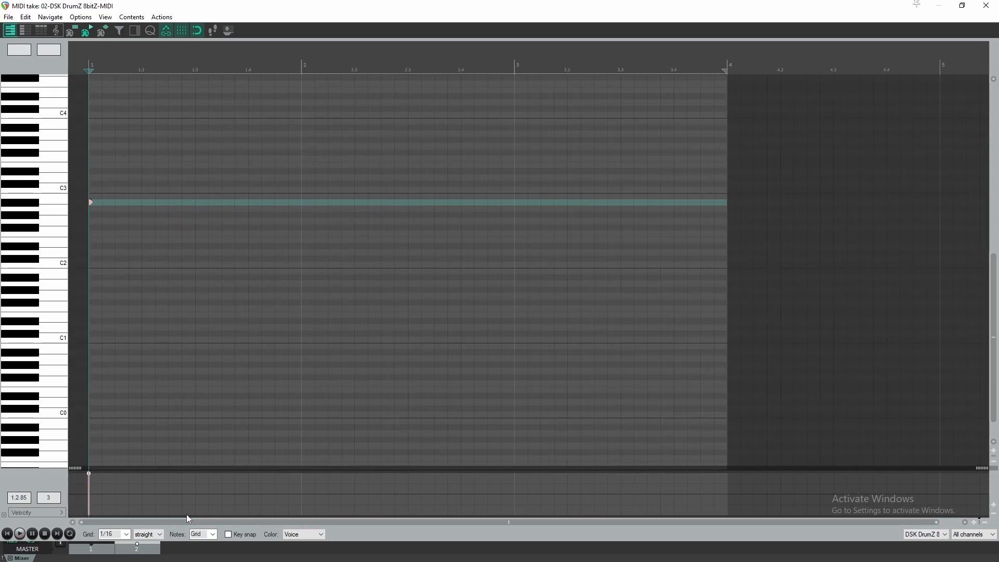
- Try a 1/4 grid for placing the next A#2 hit
left_click(111, 535)
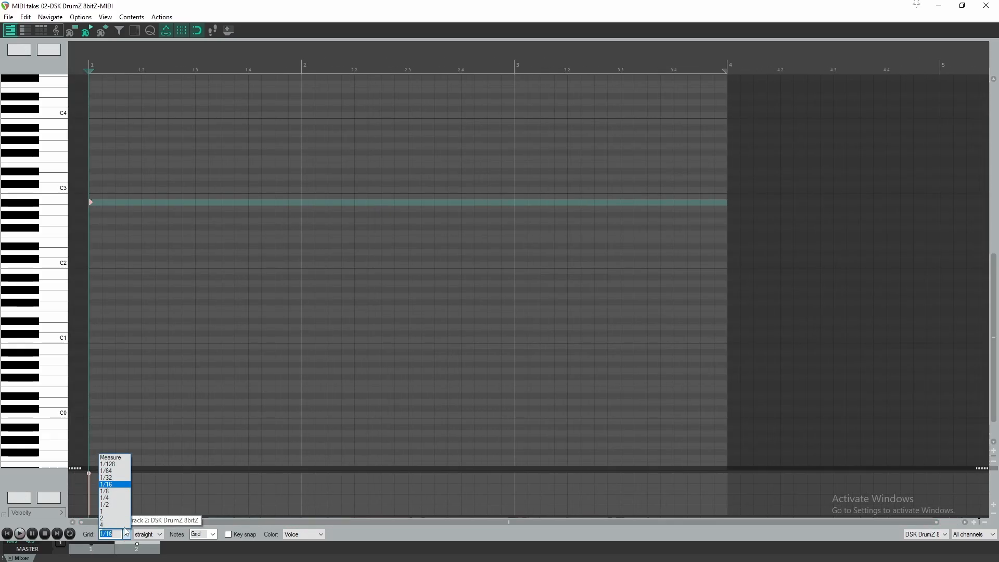
left_click(119, 498)
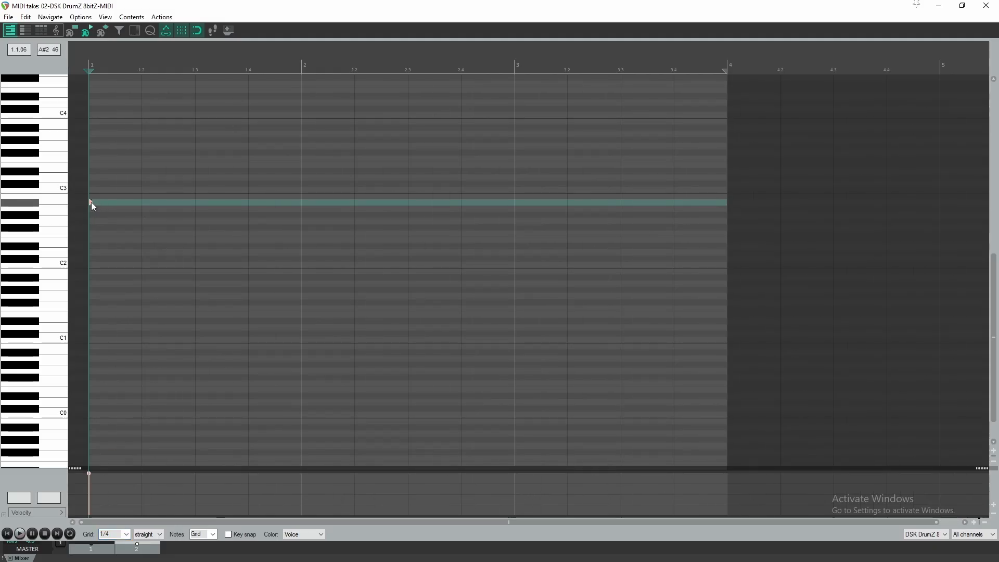
left_click_drag(90, 202, 115, 203)
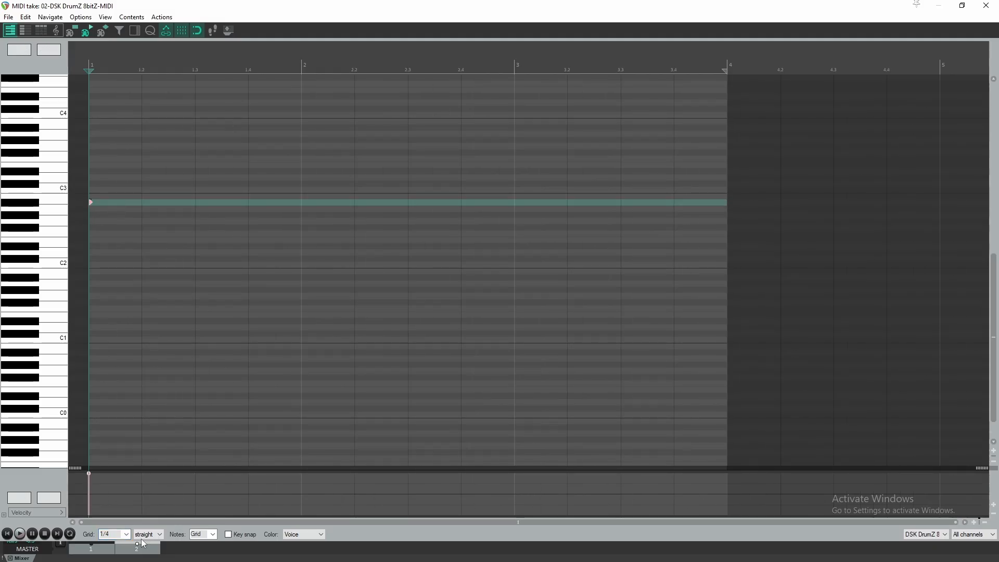
- Set the grid to 1/8 and add three more A#2 hits at successive eighth-note positions
left_click(127, 536)
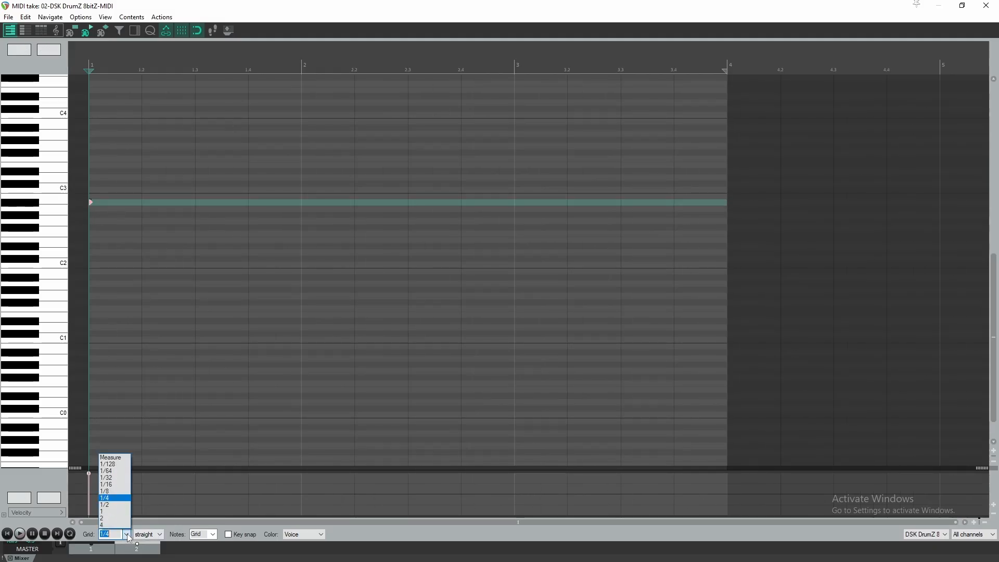
left_click(118, 488)
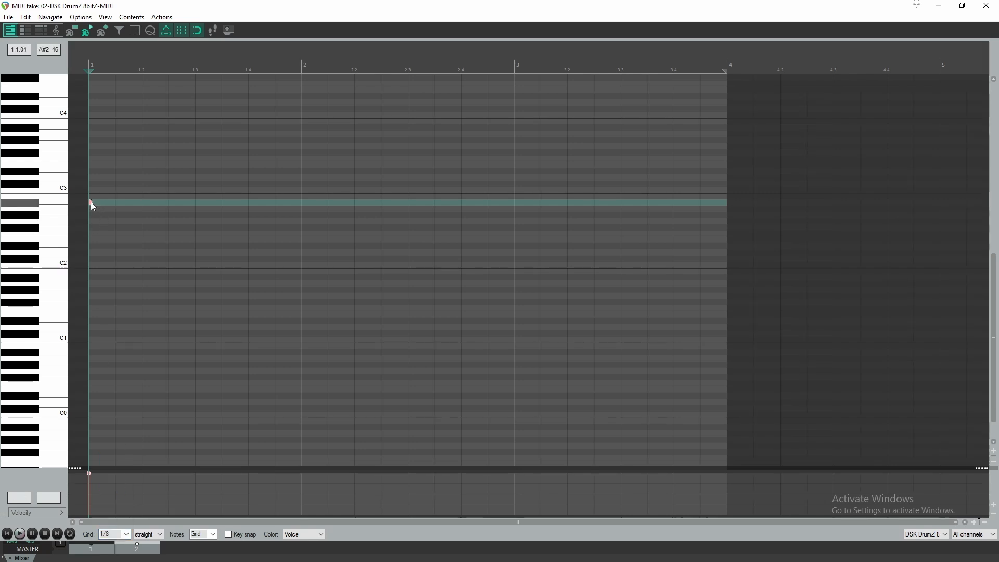
mouse_move(91, 202)
left_mouse_down()
mouse_move(141, 207)
mouse_move(129, 206)
left_mouse_up()
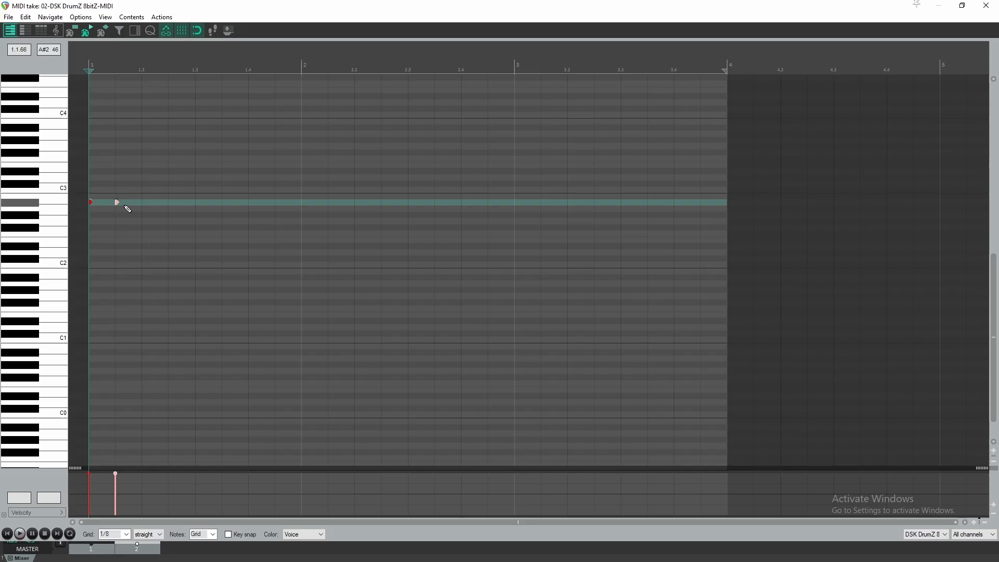
left_click(157, 207)
left_click(177, 207)
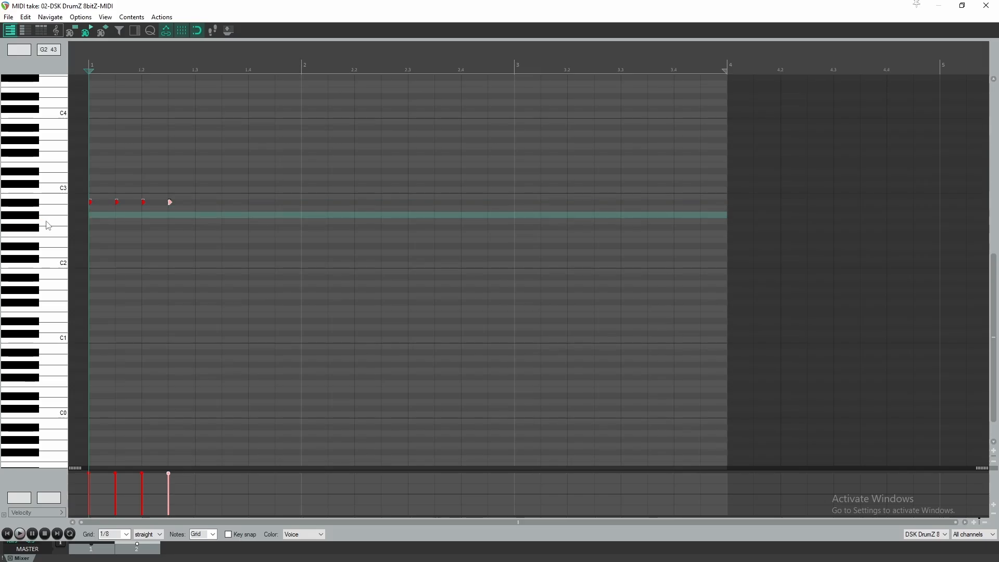
- Audition the lower drum keys and add C2 hits under the first and third A#2 hits
left_click(43, 257)
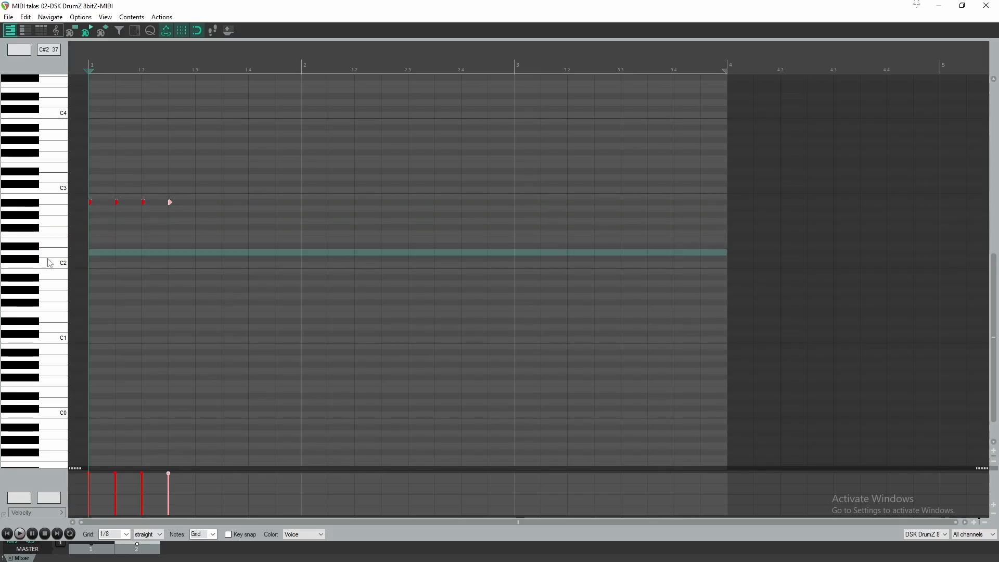
left_click(50, 263)
left_click(50, 263)
left_click(51, 264)
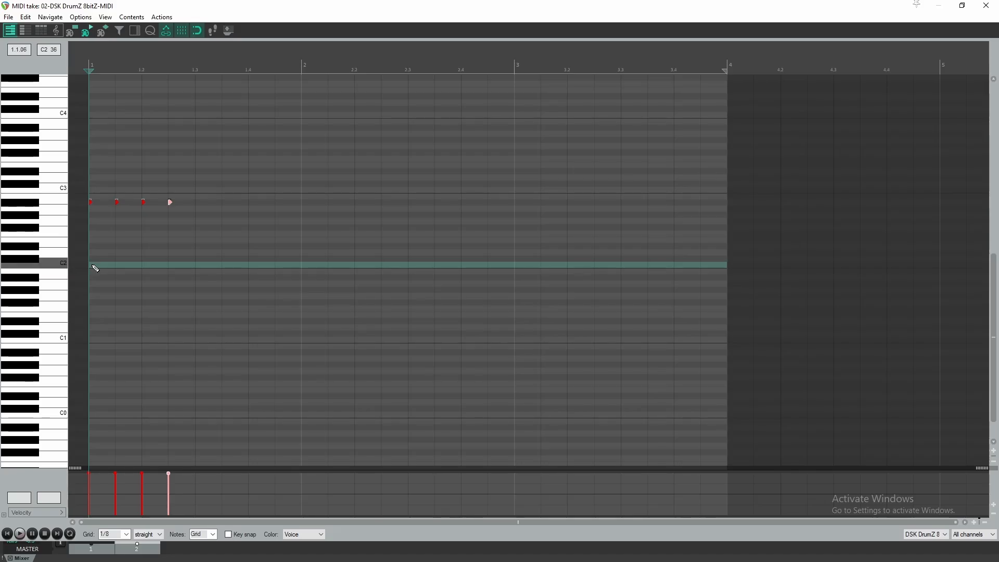
left_click(94, 266)
left_click(64, 253)
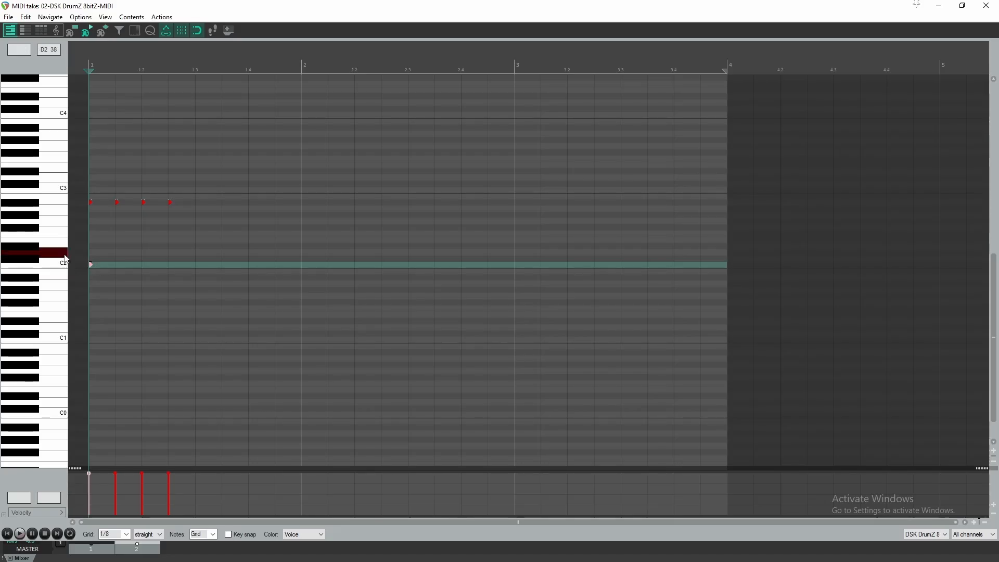
left_click(144, 265)
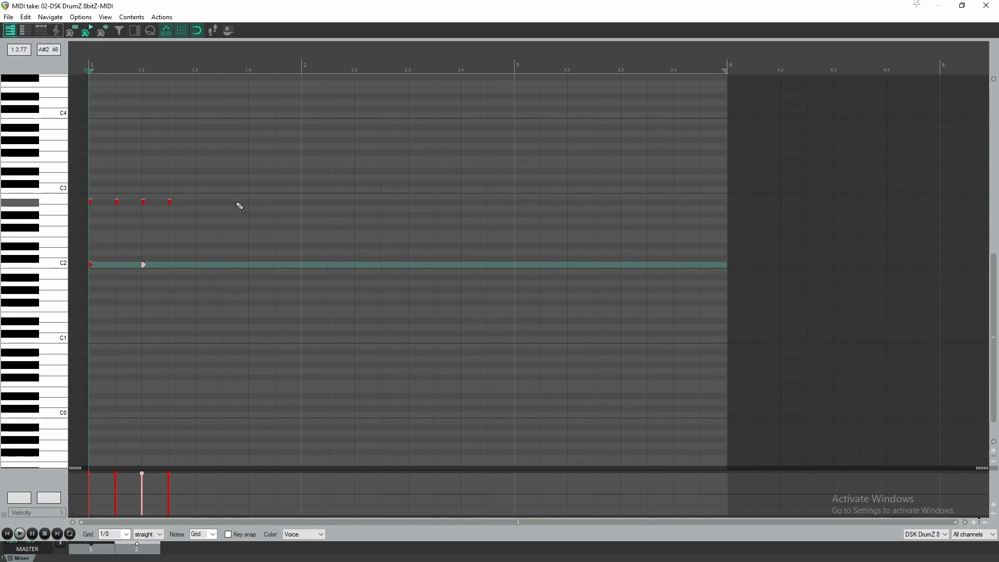
- Play back the drum pattern, move the second C2 hit up to D2 and play it again
key("space")
key("space")
key("space")
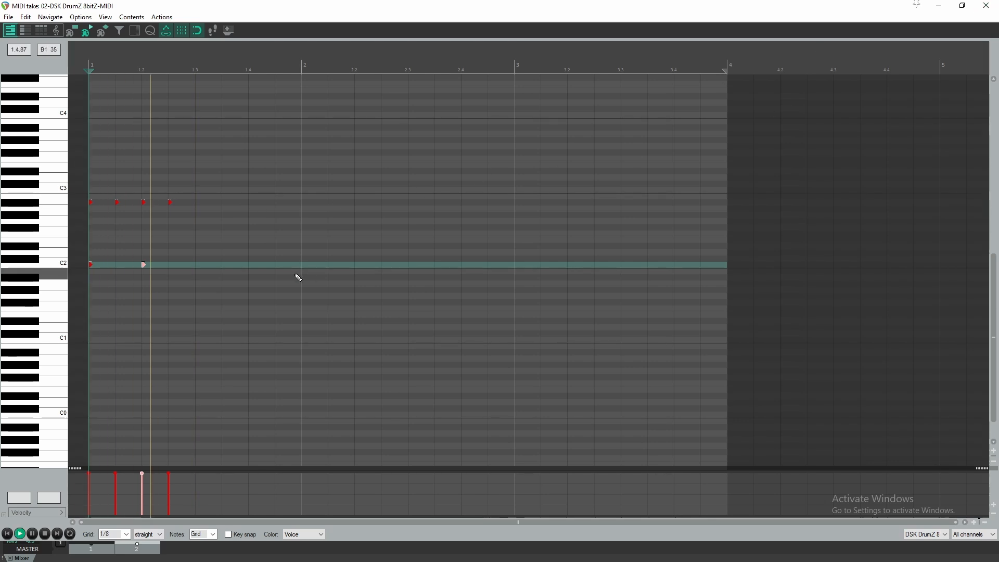
key("space")
left_click_drag(143, 264, 144, 254)
key("space")
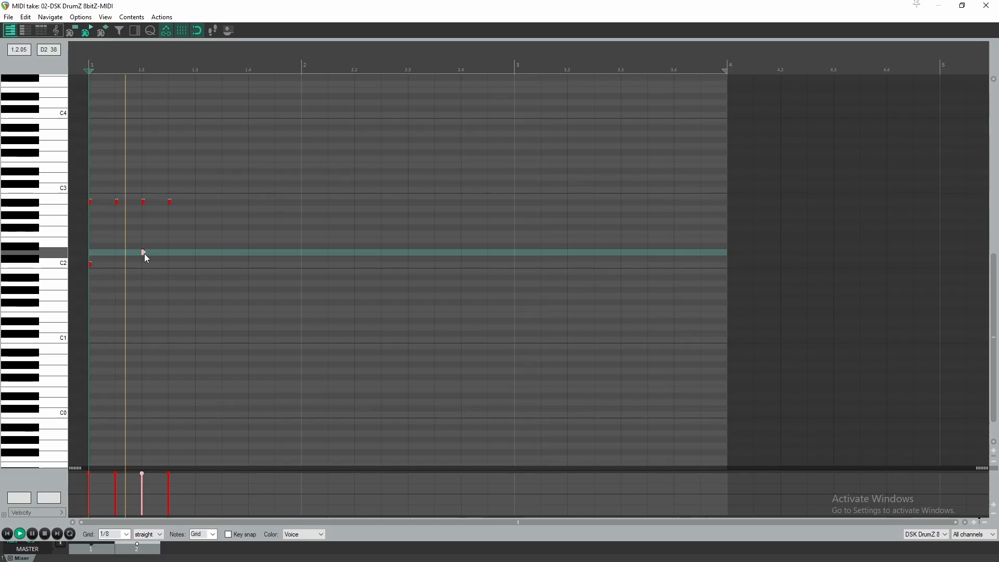
key("space")
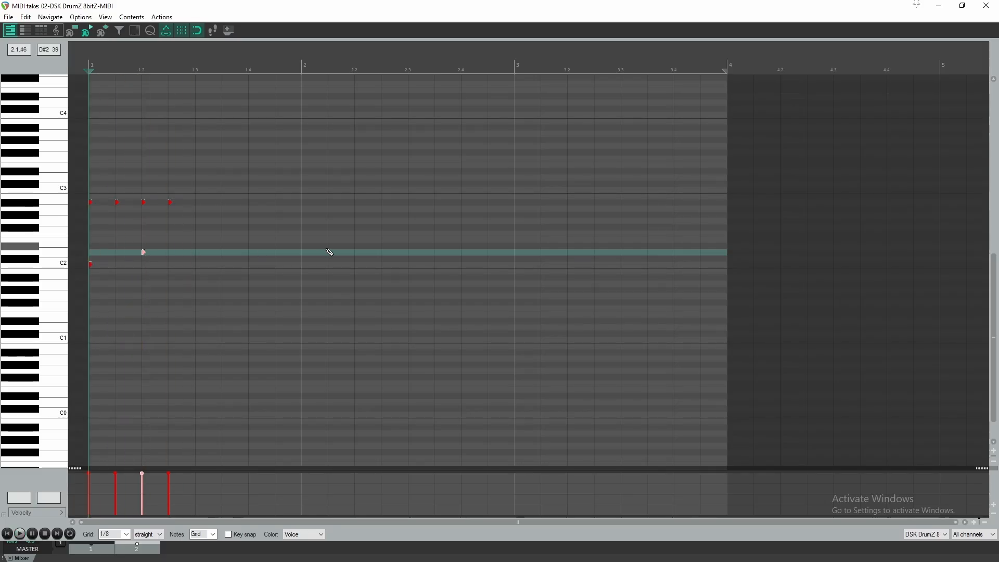
- Close the drum MIDI editor and mute the Dexed track
left_click(986, 5)
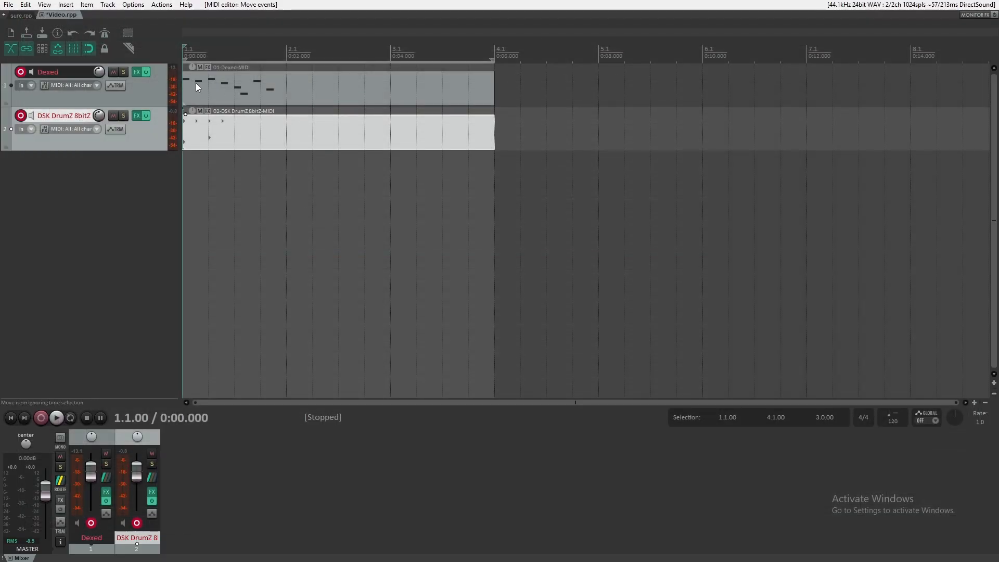
left_click(113, 73)
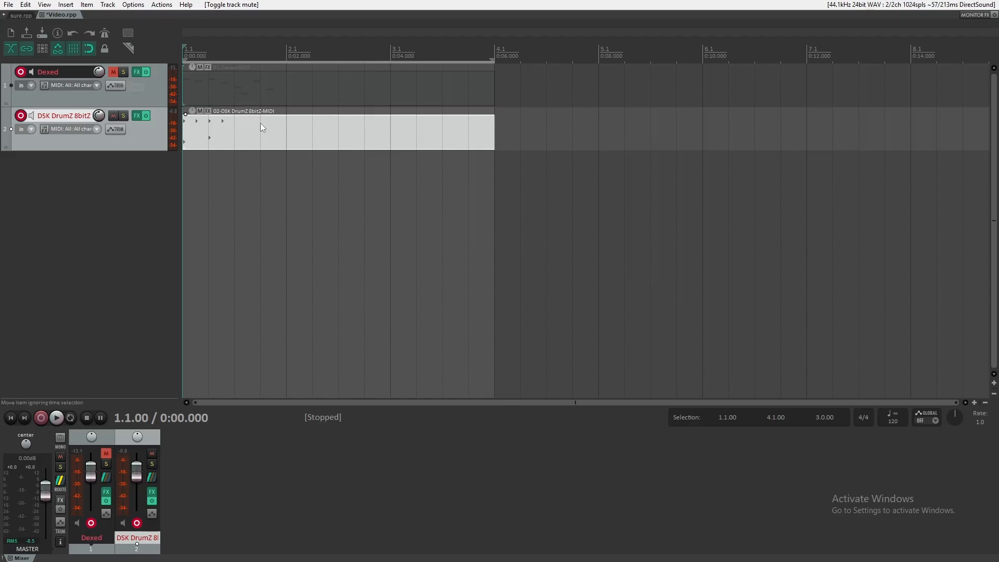
- Play the drum pattern and move its MIDI source end back to 1.3 so the two-beat pattern repeats across the item
key("space")
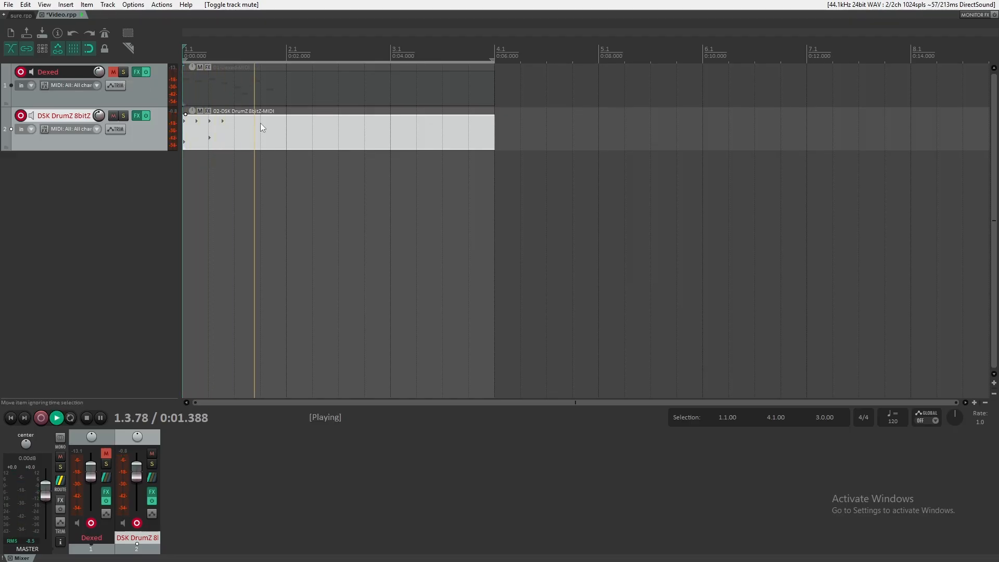
key("space")
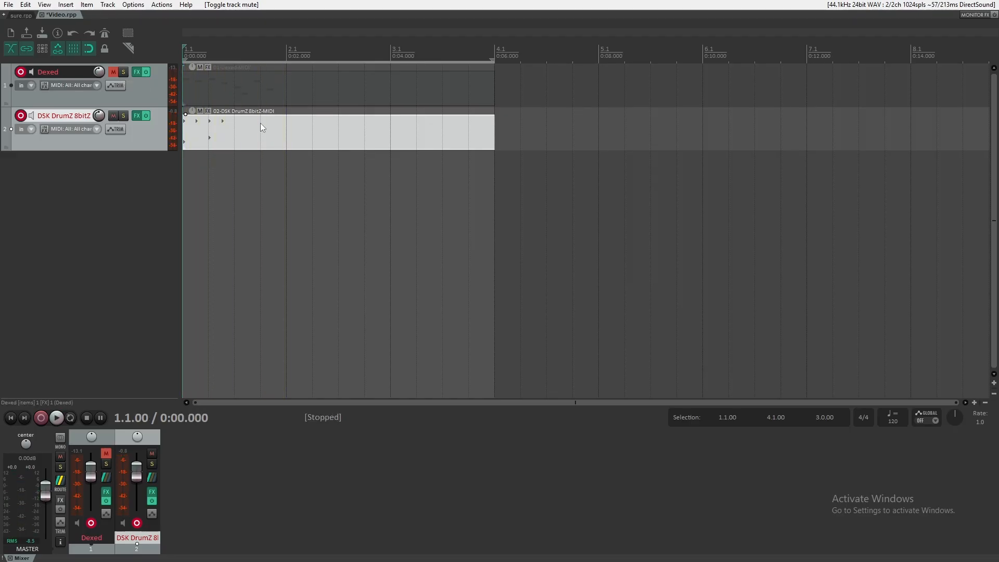
double_click(230, 134)
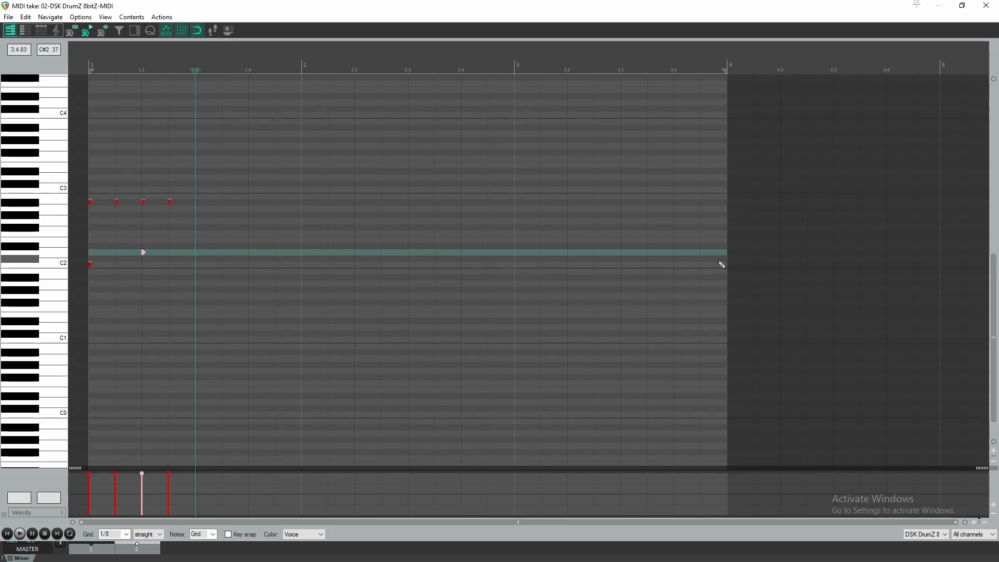
left_click_drag(726, 258, 202, 266)
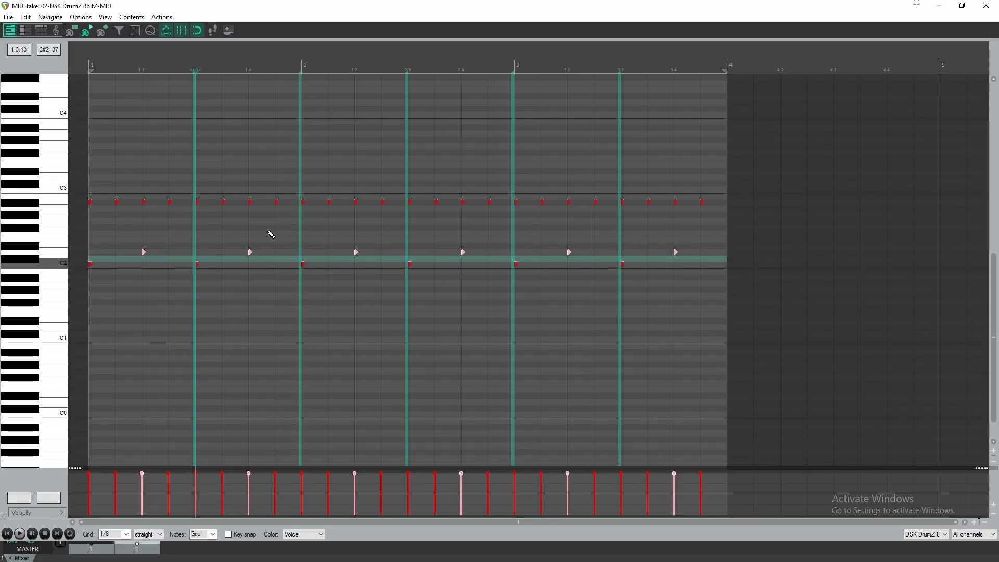
left_click(986, 6)
- Play back the repeated drum pattern from the start of the project
left_click(185, 52)
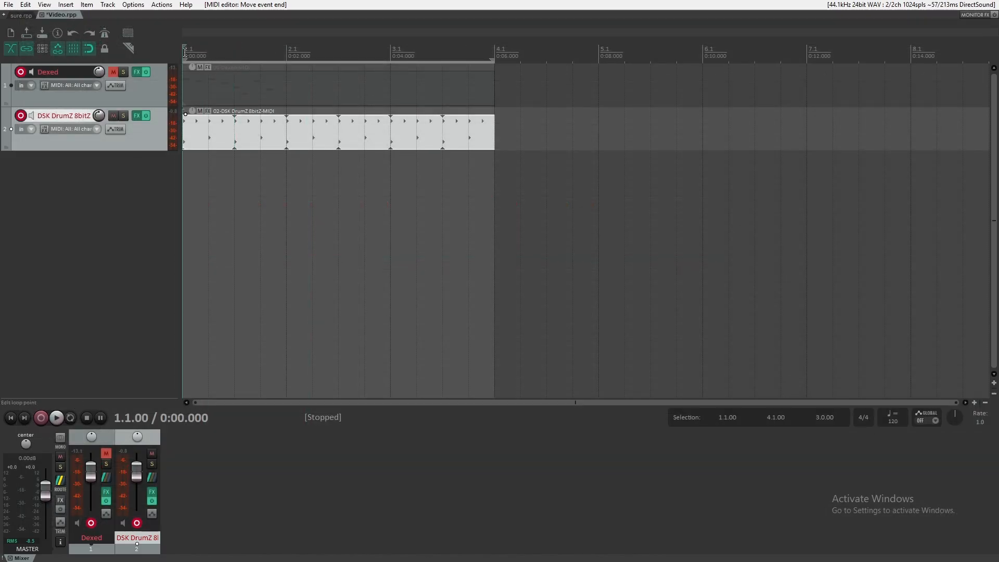
key("space")
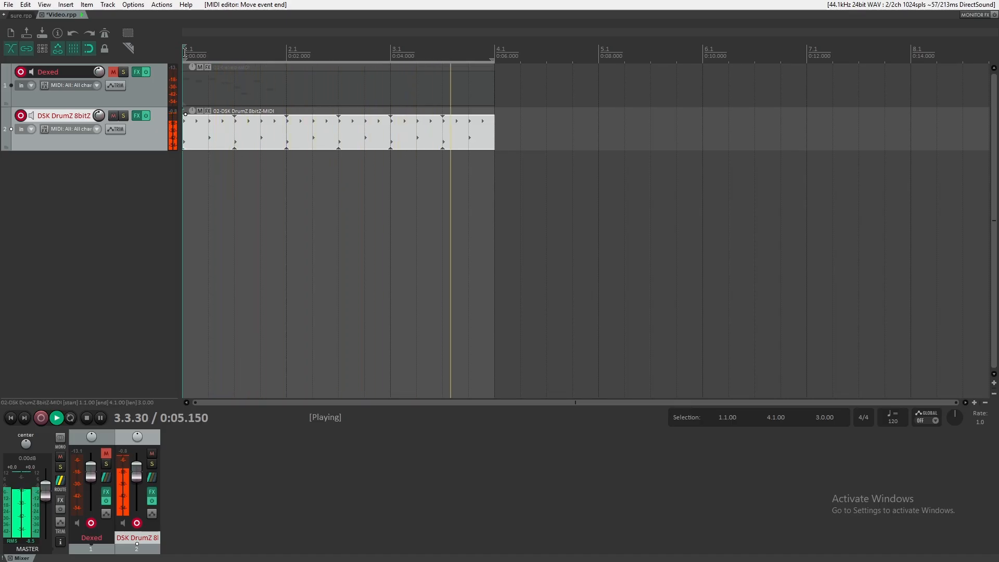
key("space")
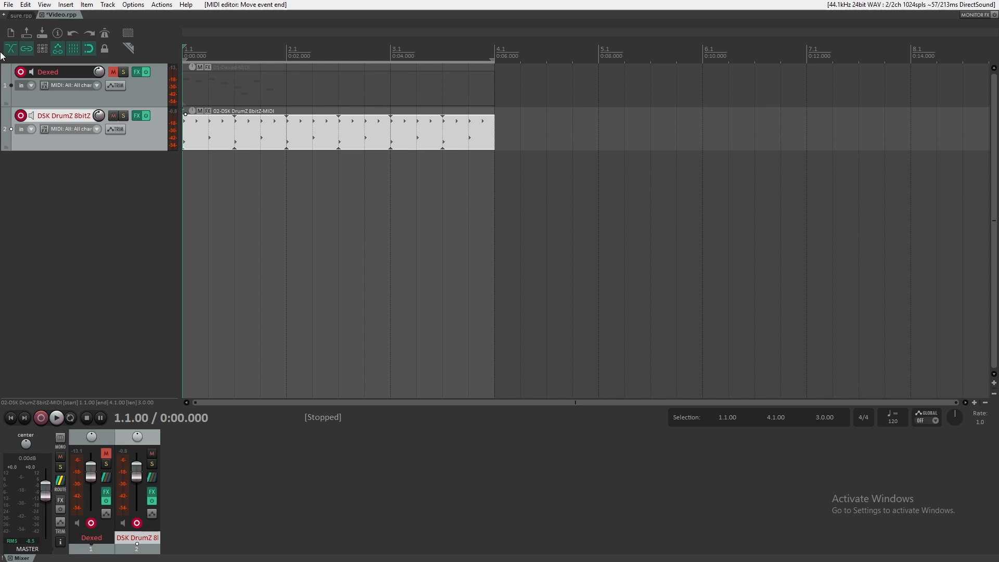
- Open the DSK DrumZ 8bitZ instrument, look through the available kick sounds and close it
left_click(136, 116)
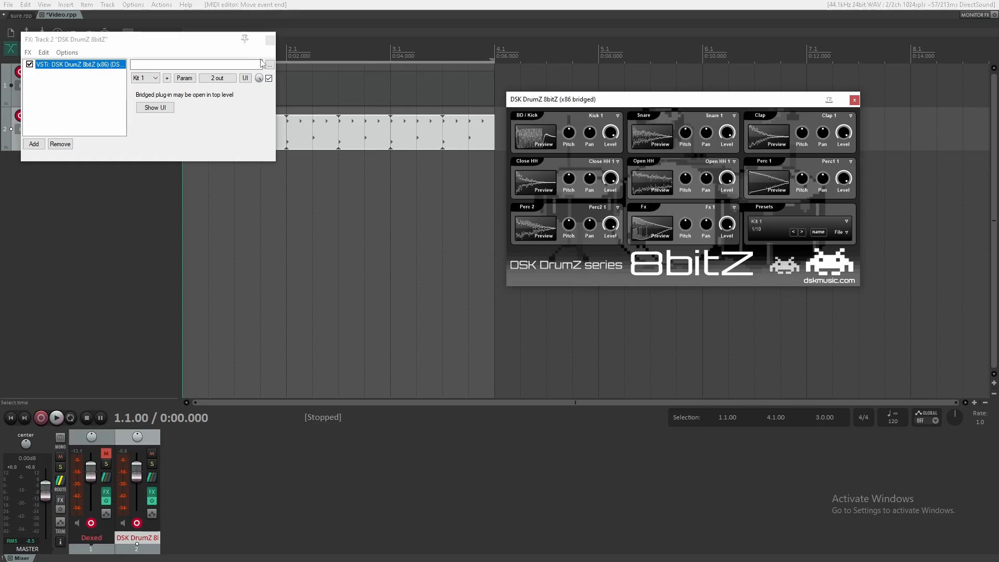
left_click(269, 40)
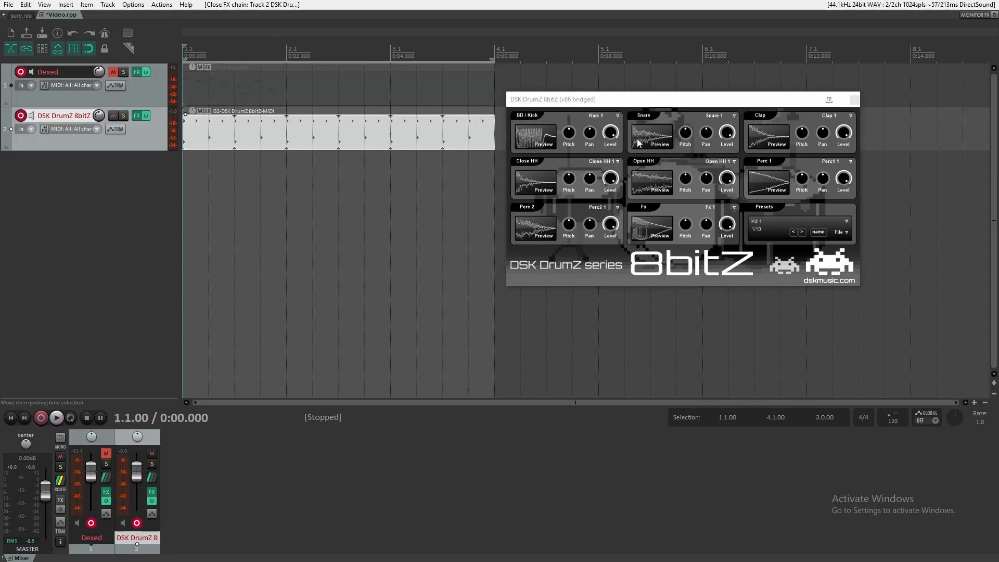
left_click(618, 116)
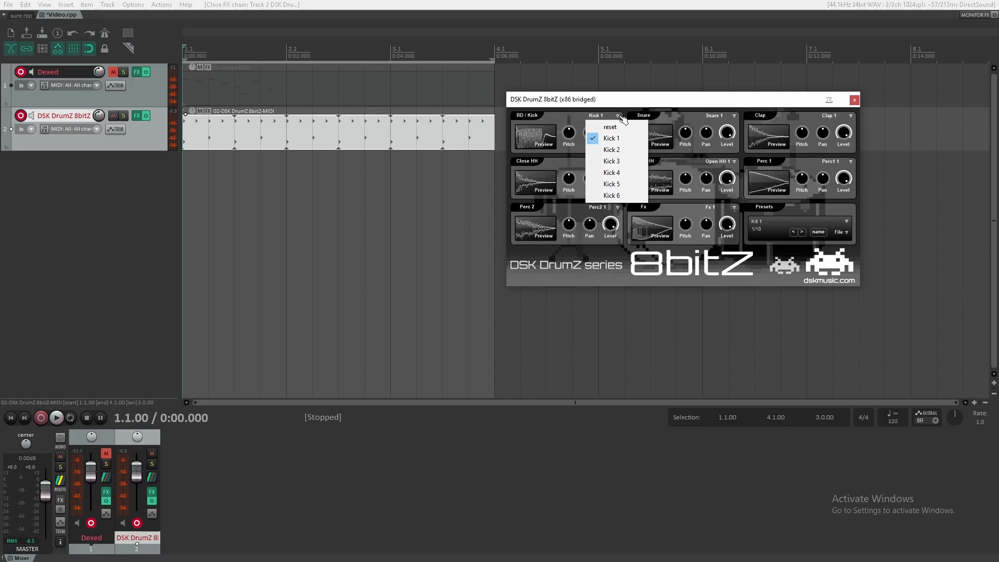
left_click(855, 100)
left_click(854, 100)
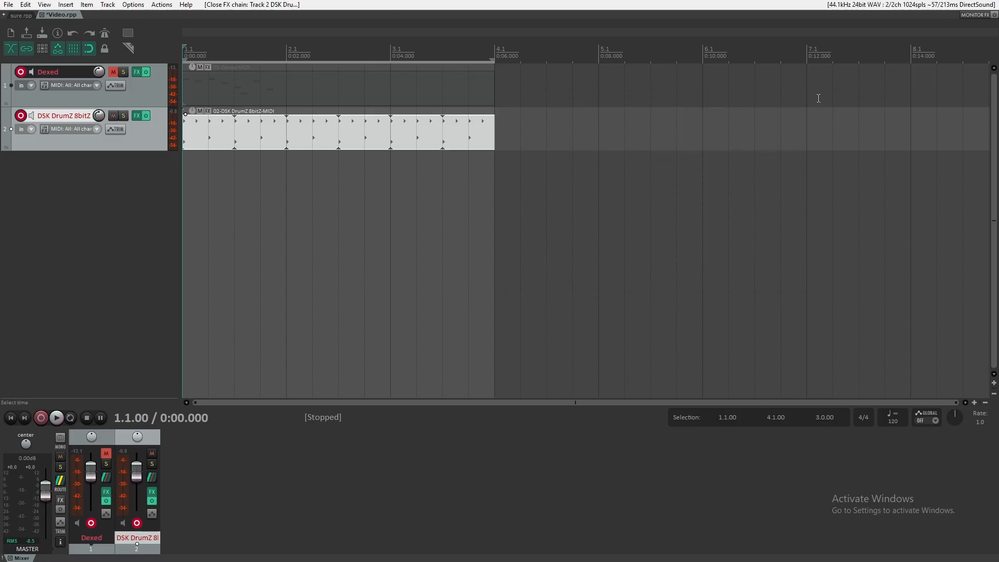
- Play the drum pattern, set the project tempo to 90 BPM and play it again
key("space")
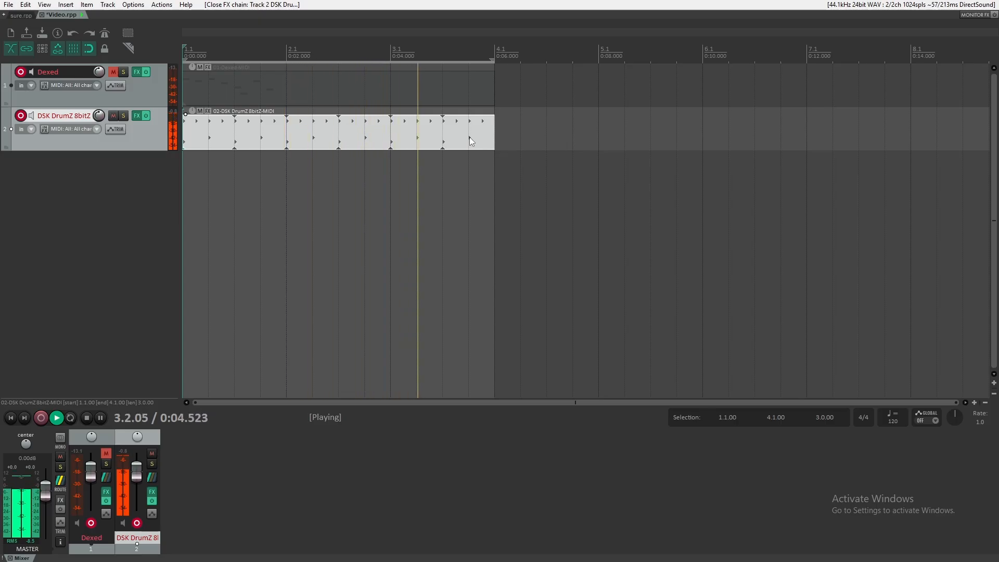
key("space")
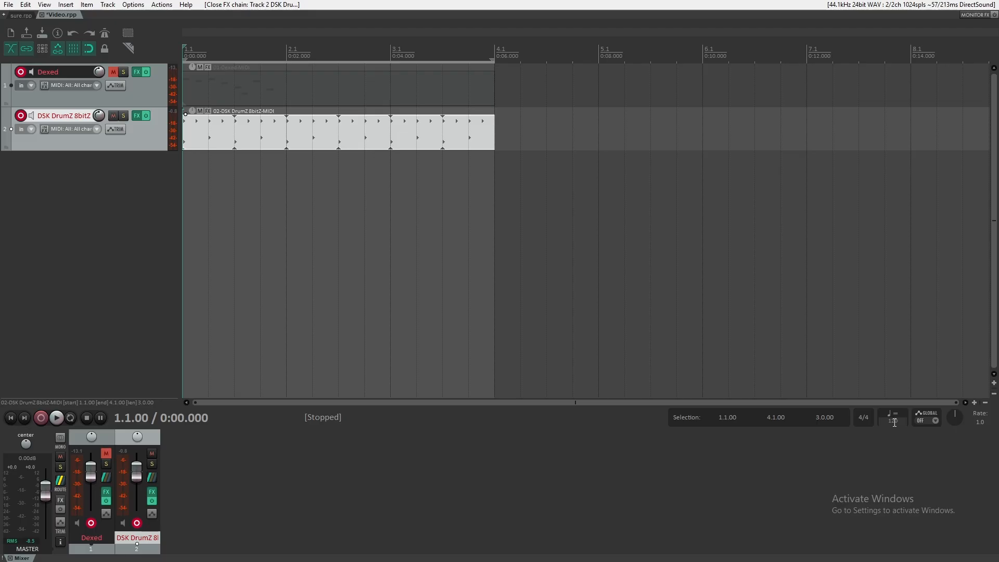
left_click(894, 421)
type("90")
key("Return")
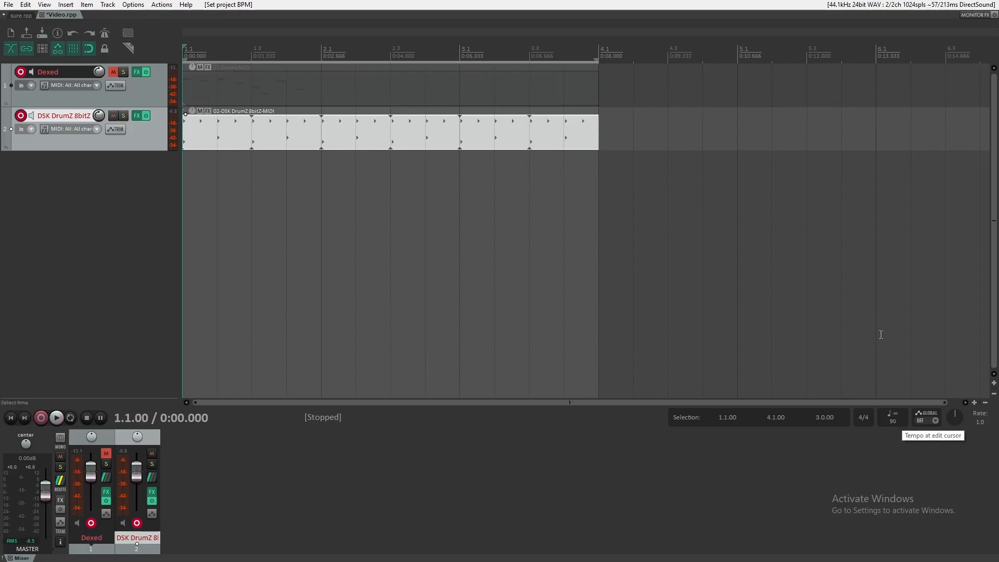
key("space")
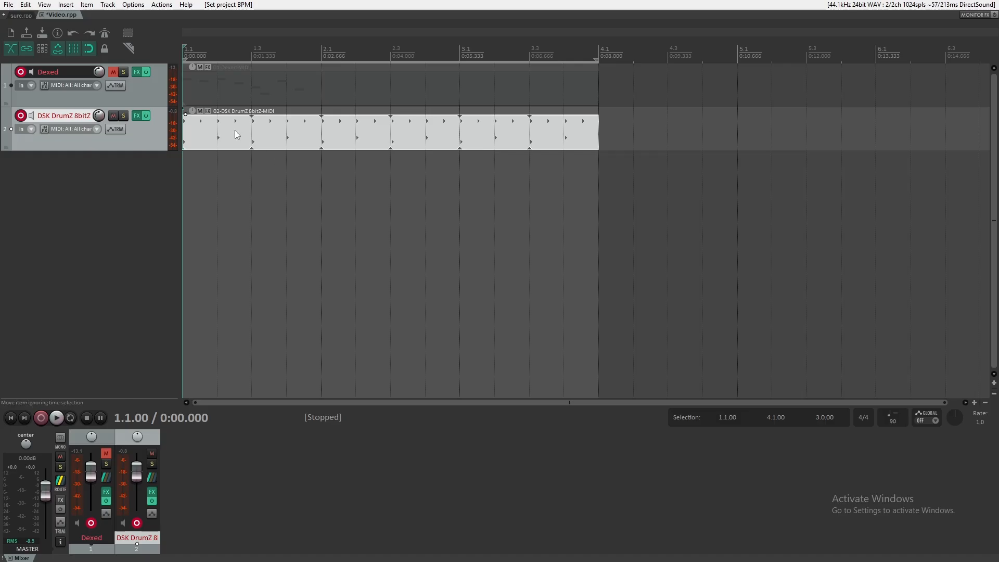
- Insert the NES VST 1.2 instrument on a new track and set its waveform to DPCM
right_click(110, 162)
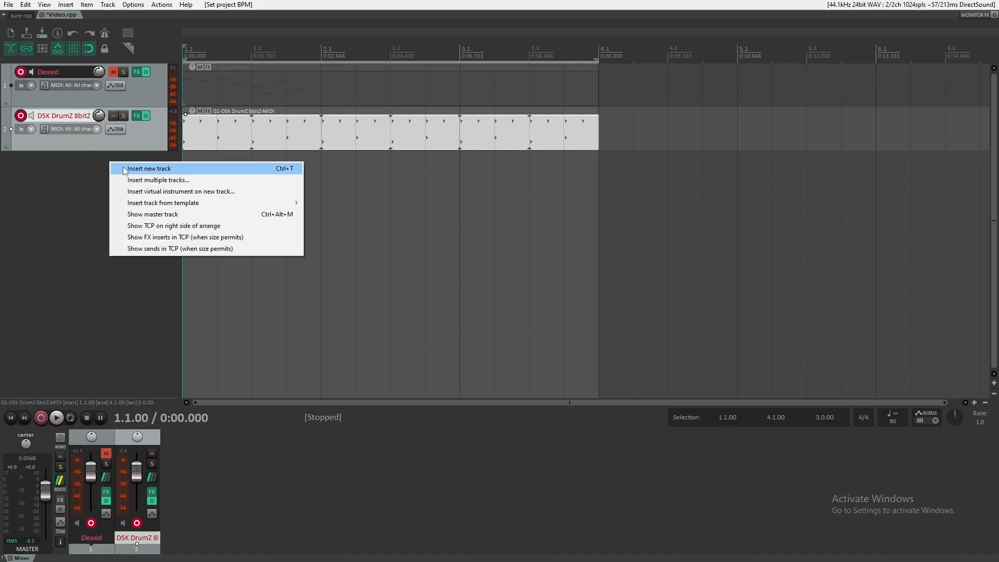
left_click(151, 192)
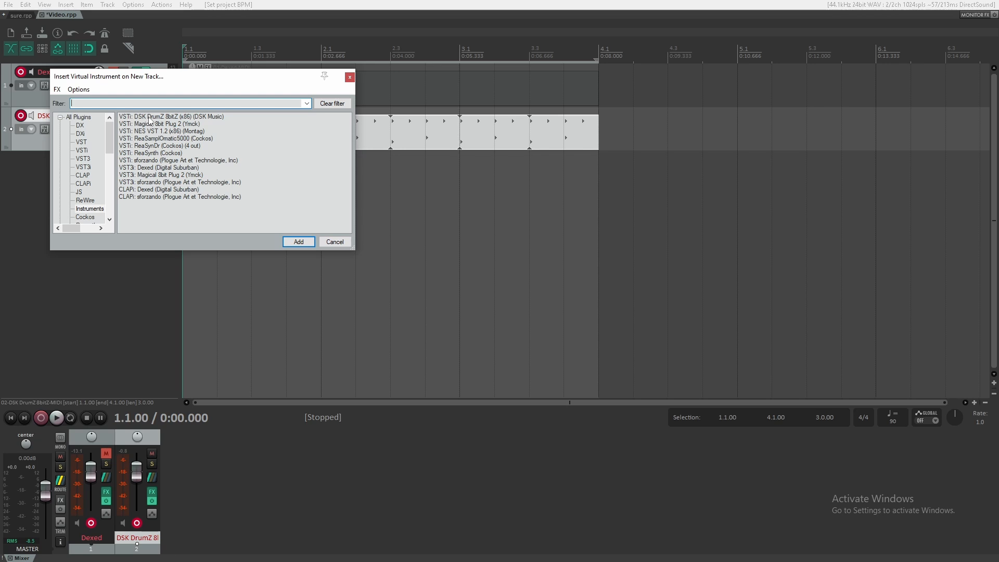
double_click(160, 131)
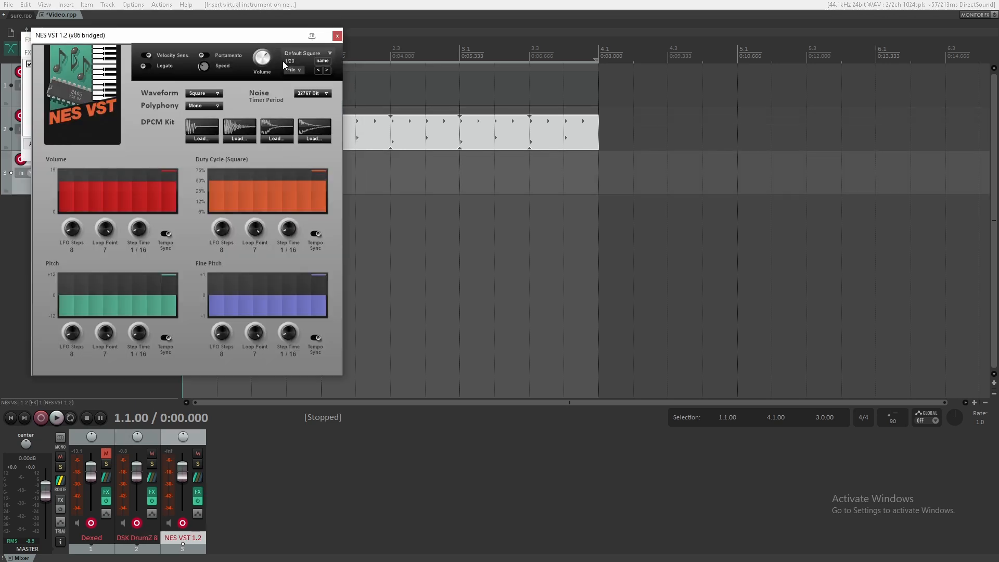
left_click_drag(223, 39, 488, 42)
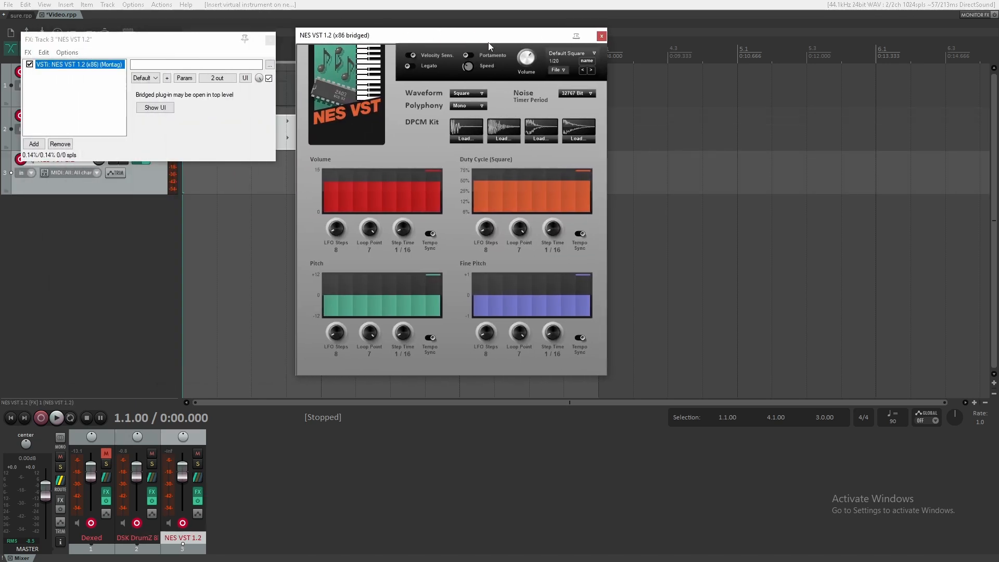
left_click(270, 40)
left_click(483, 94)
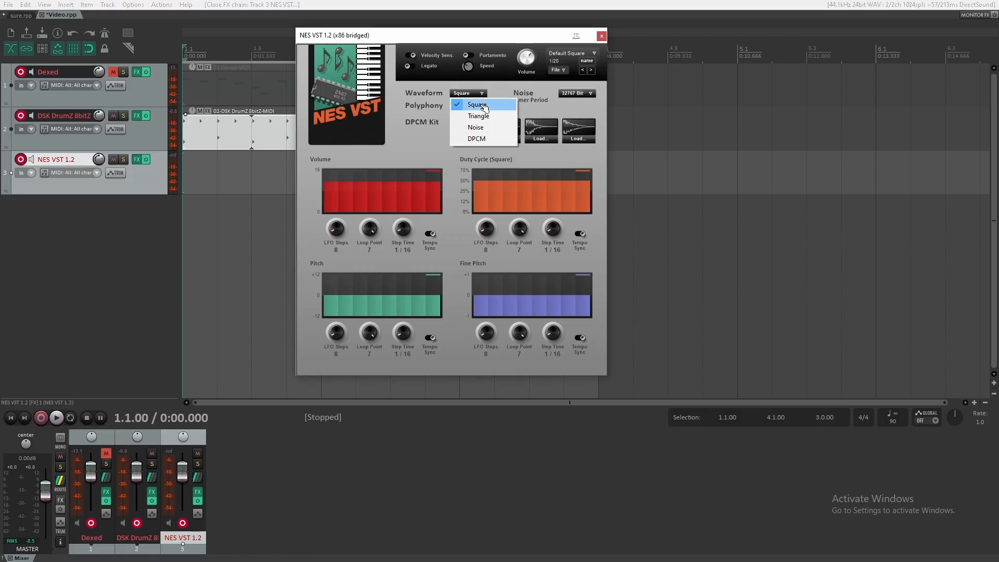
left_click(484, 138)
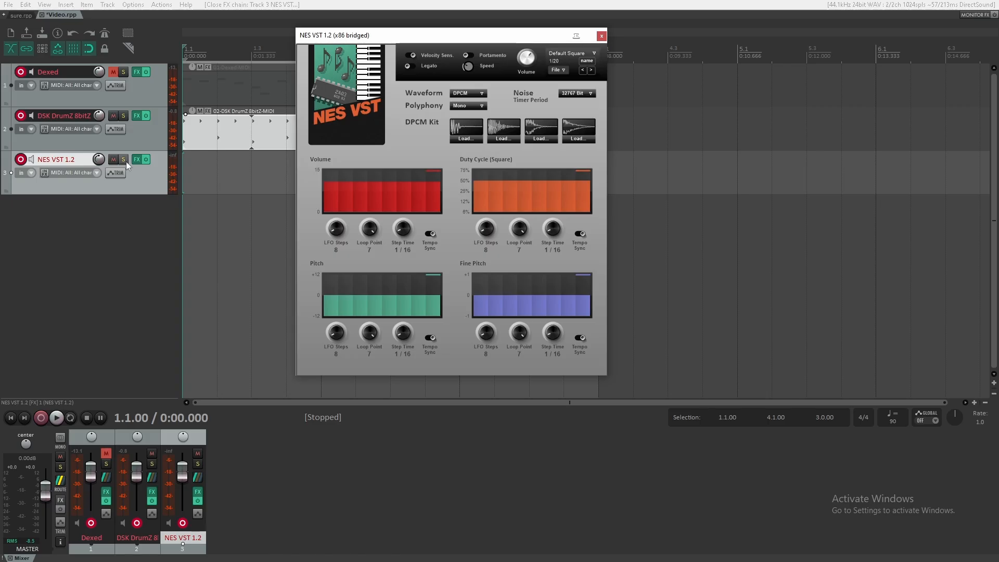
- Insert a new MIDI item on the NES VST 1.2 track and open it for editing
left_click(66, 4)
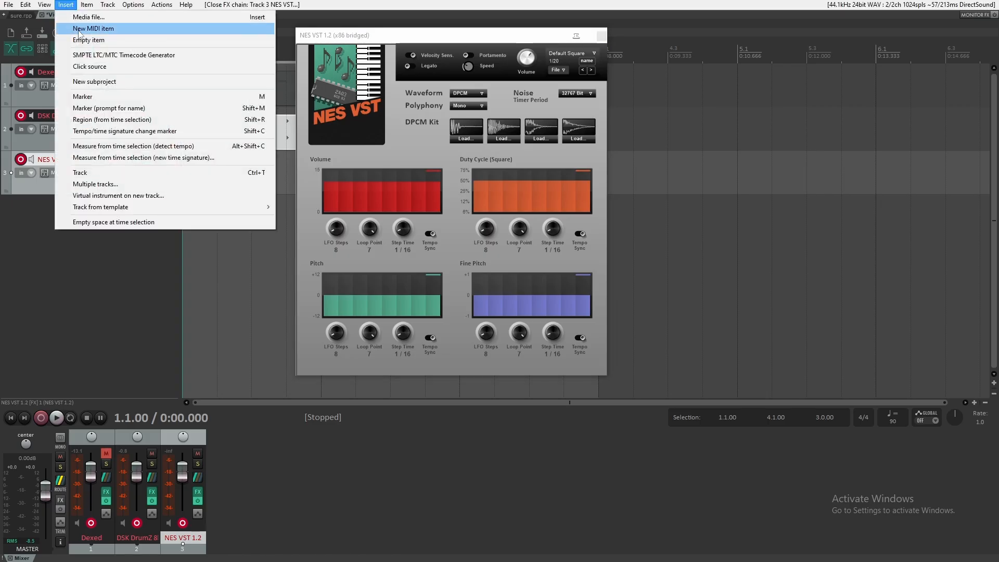
left_click(80, 29)
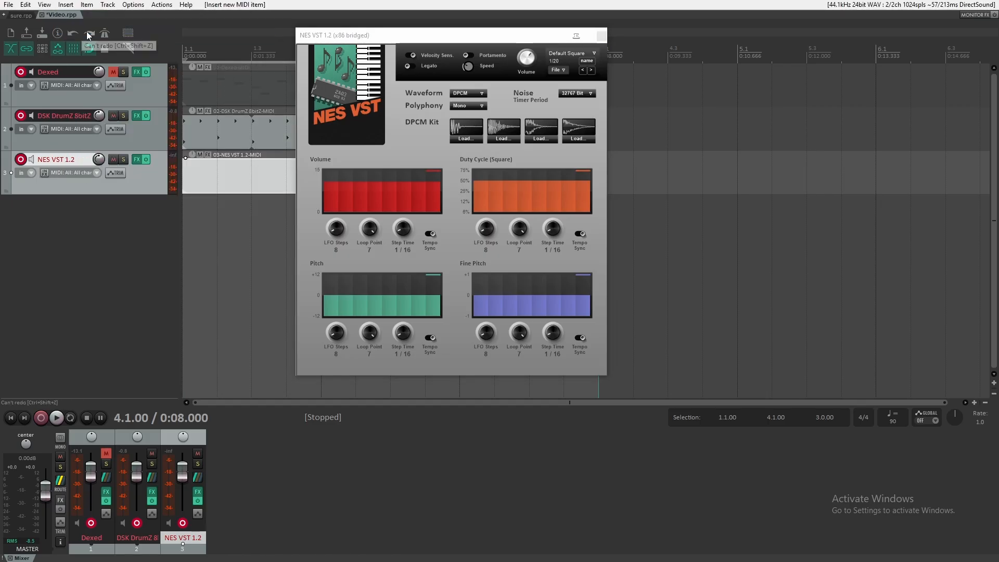
double_click(193, 184)
- Try a test note, audition the DPCM sounds across the piano keys, and close the instrument and MIDI editor
left_click_drag(159, 189, 169, 212)
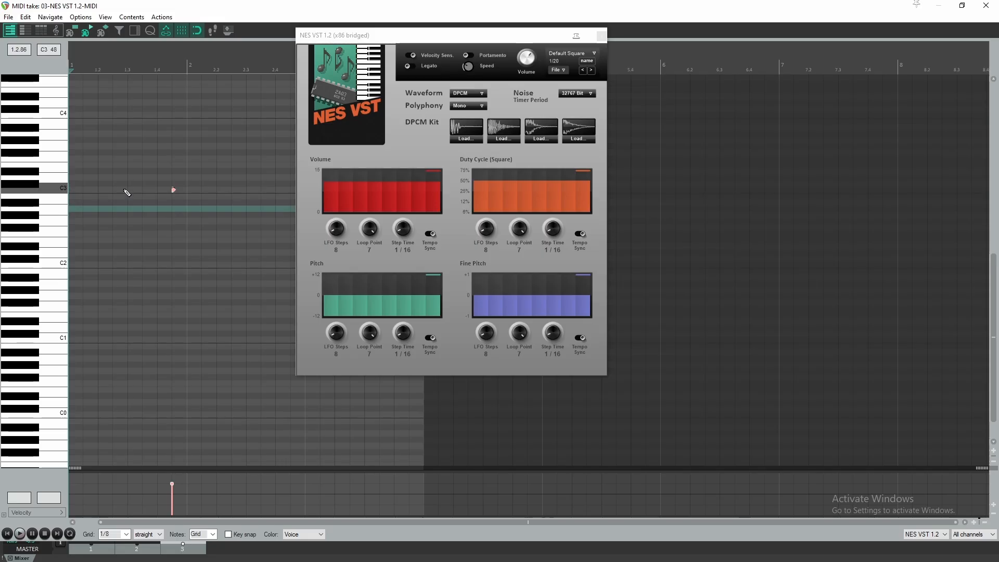
key("ctrl+z")
mouse_move(48, 351)
left_mouse_down()
mouse_move(31, 77)
mouse_move(36, 128)
mouse_move(40, 115)
left_mouse_up()
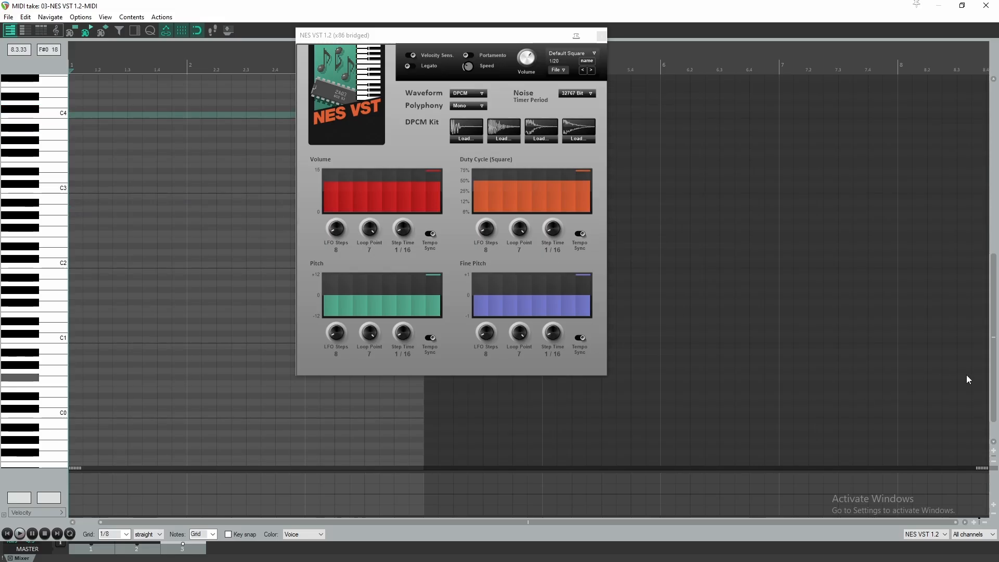
left_click_drag(994, 381, 993, 332)
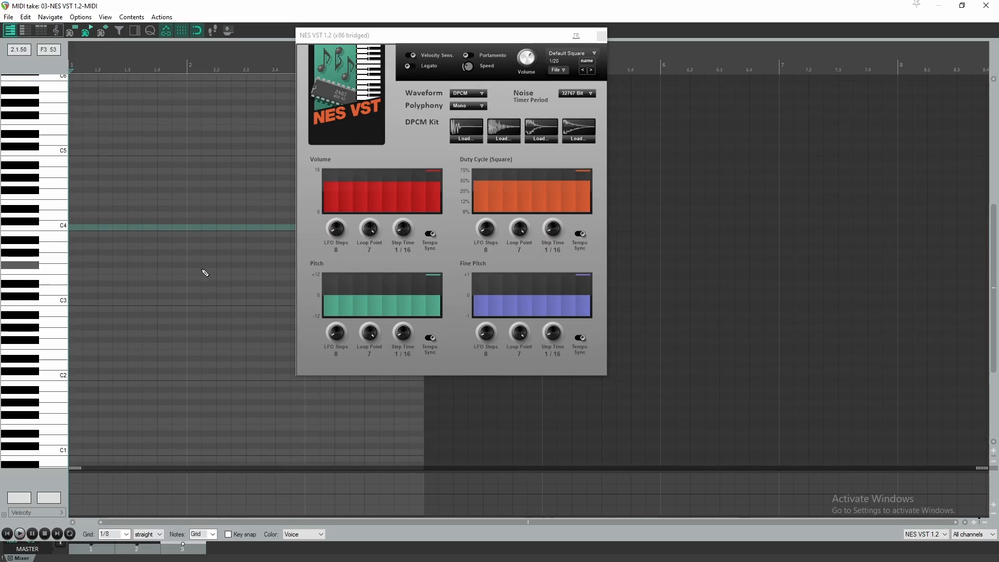
mouse_move(32, 242)
left_mouse_down()
mouse_move(32, 164)
mouse_move(35, 224)
mouse_move(37, 211)
left_mouse_up()
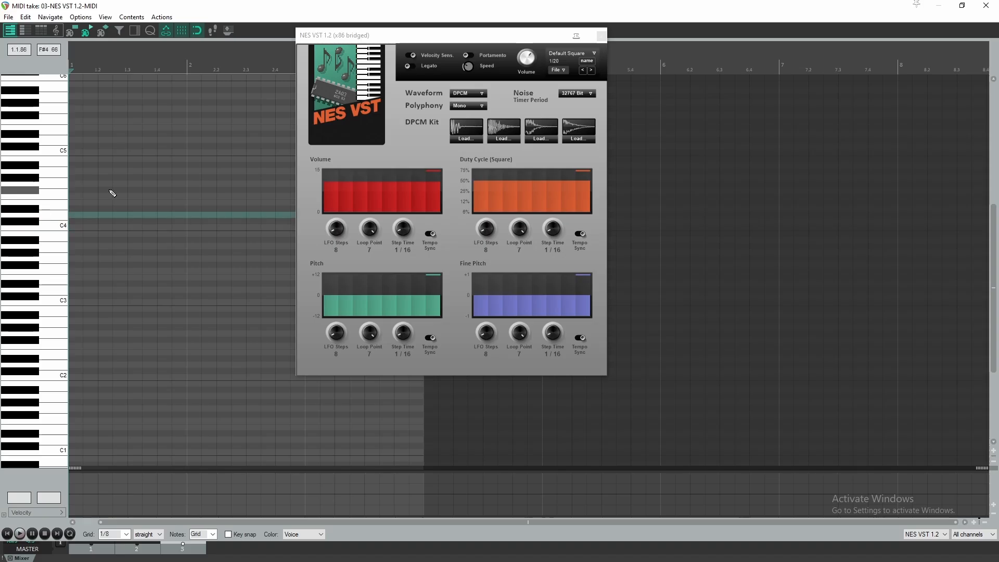
left_click(602, 36)
left_click(986, 5)
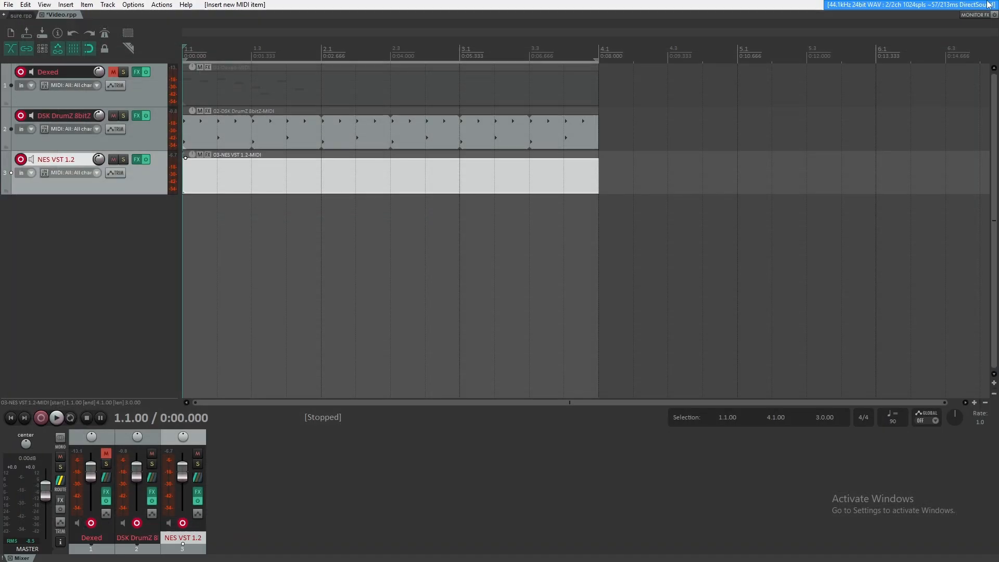
- Insert the VST3i Magical 8bit Plug 2 instrument on a new track and close its window
right_click(76, 228)
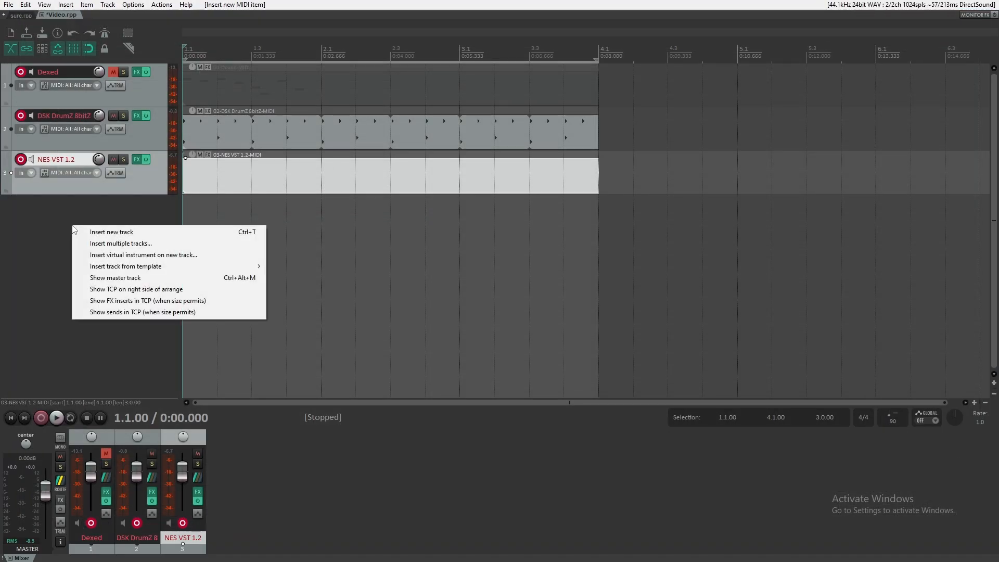
left_click(115, 254)
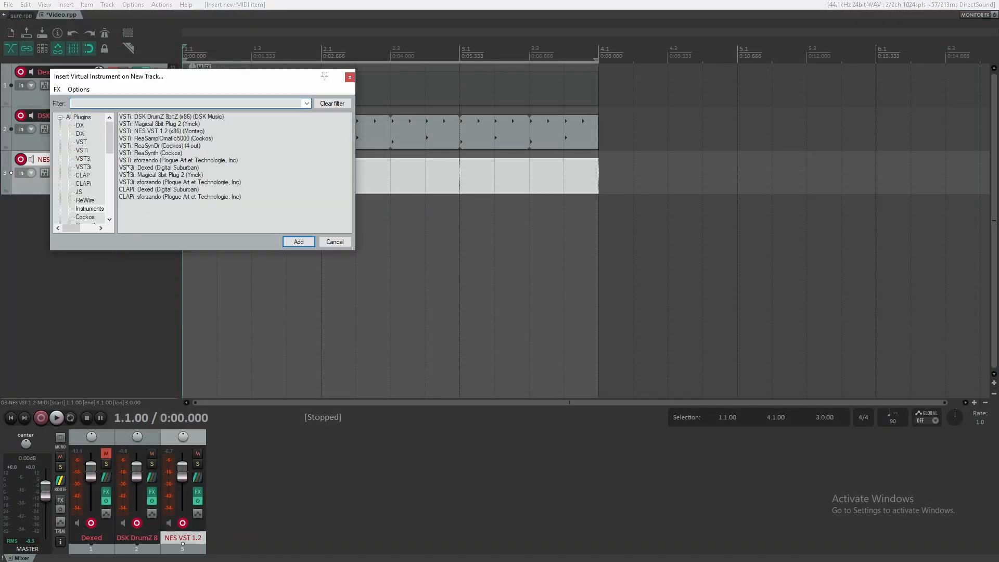
double_click(173, 176)
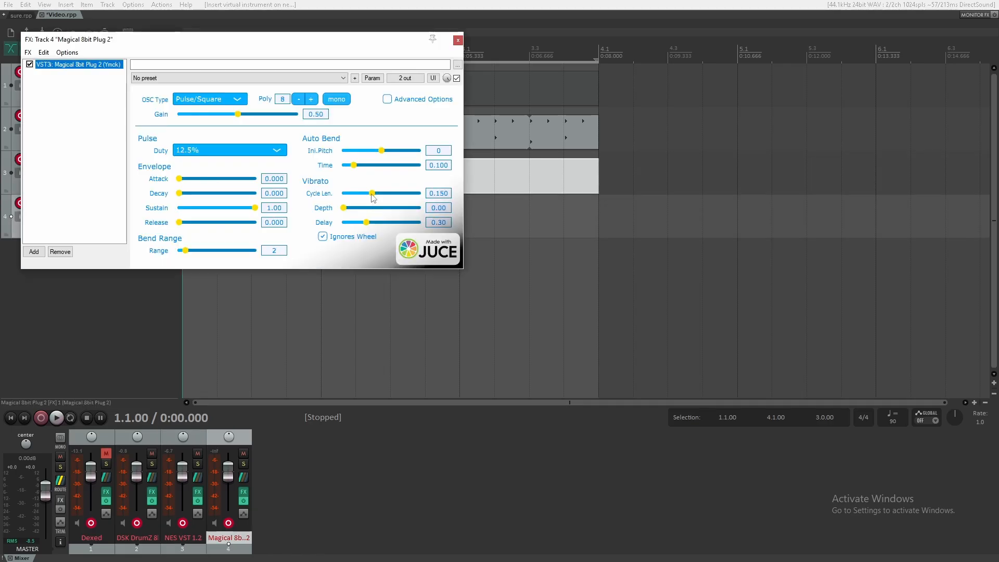
left_click_drag(341, 43, 591, 71)
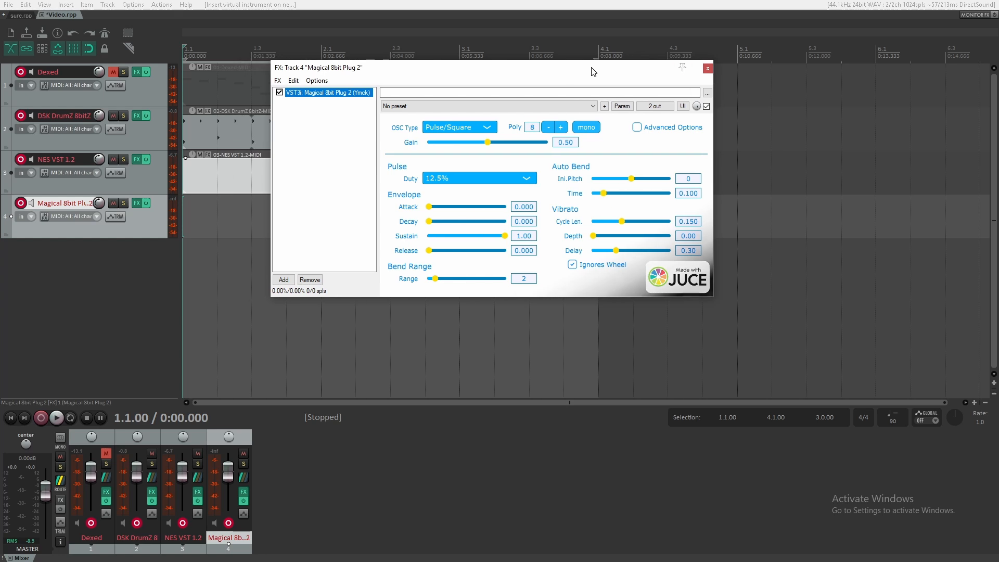
left_click(709, 69)
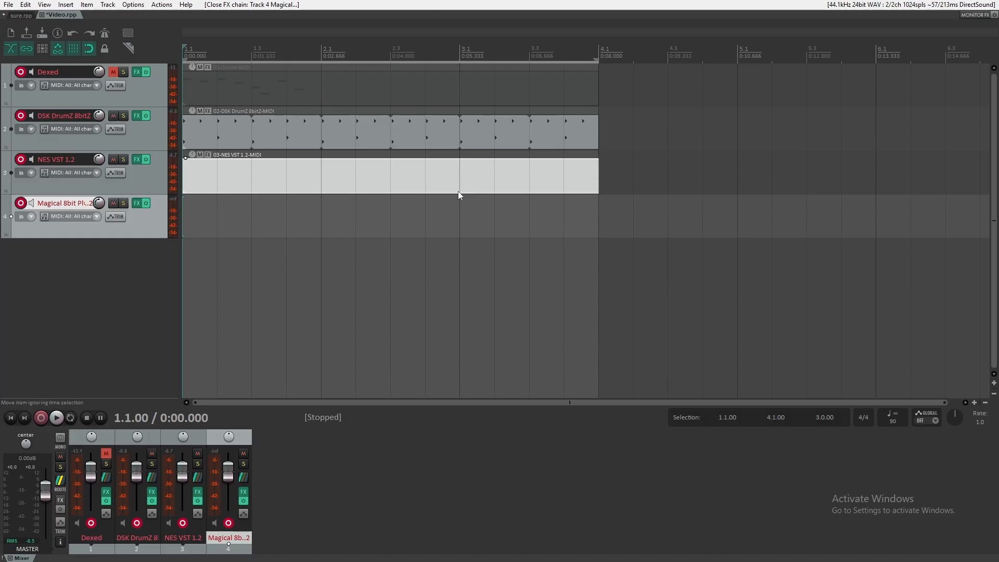
- Remove the NES VST 1.2 and Magical 8bit Plug 2 tracks from the project
left_click(437, 183)
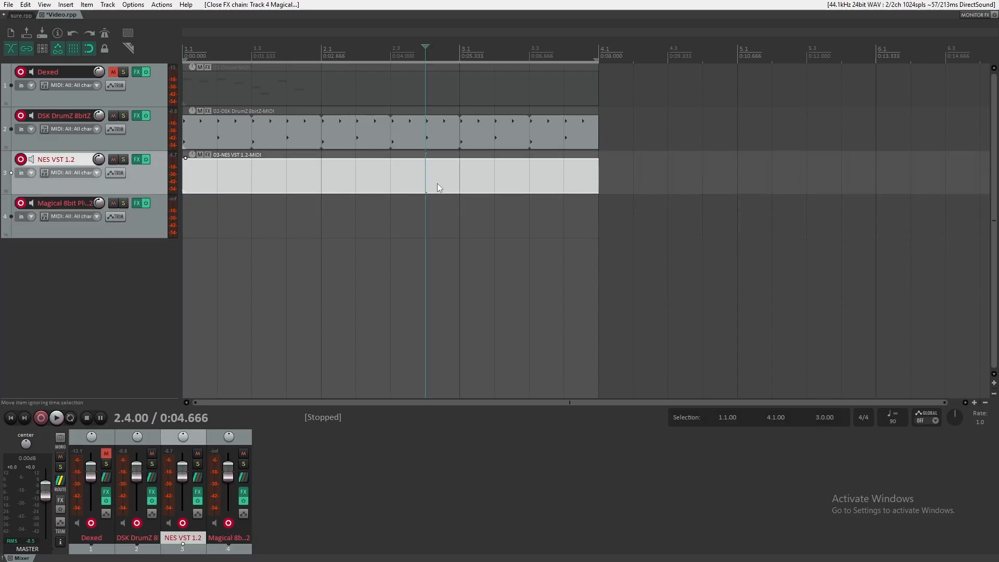
right_click(134, 180)
left_click(126, 179)
right_click(136, 179)
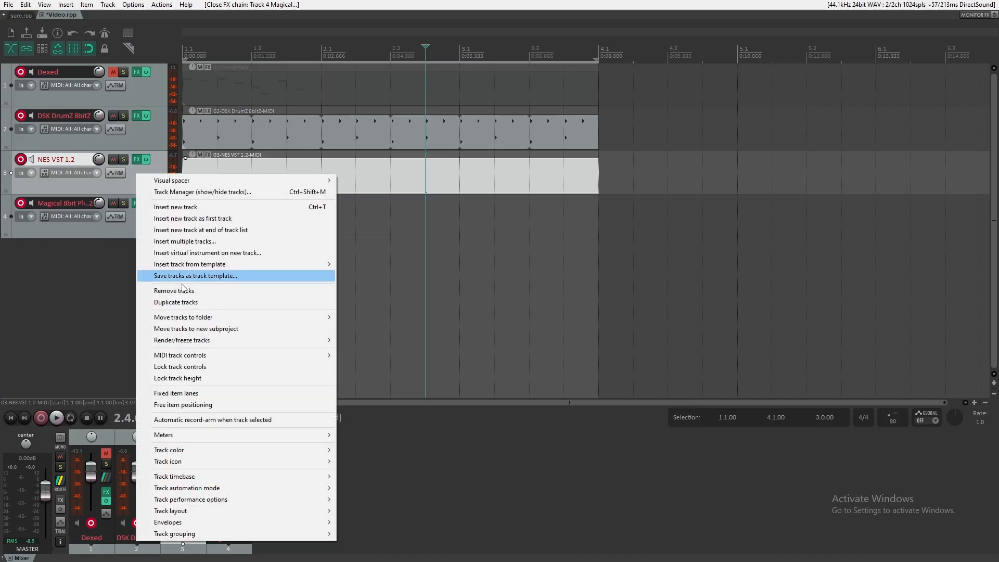
left_click(129, 180)
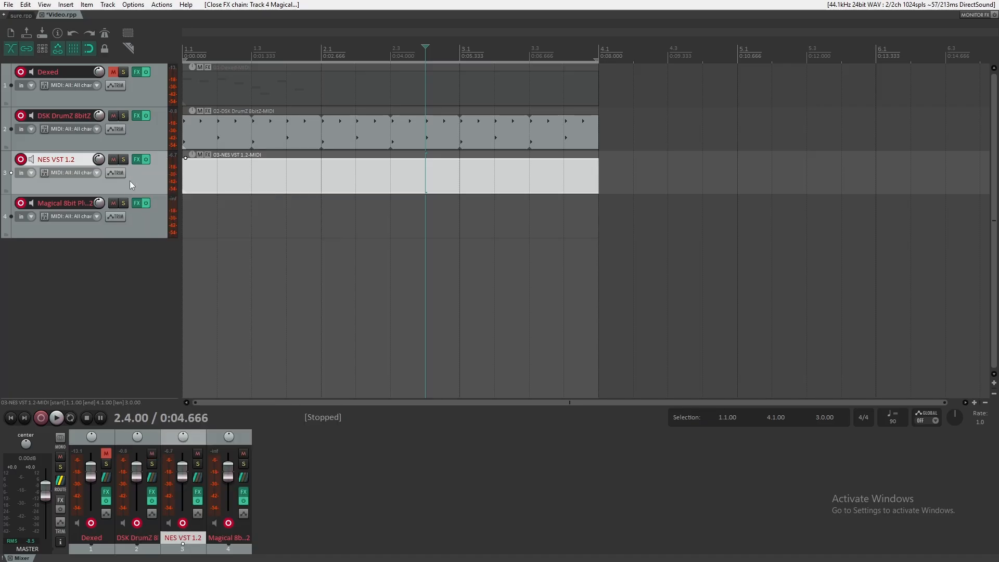
right_click(141, 176)
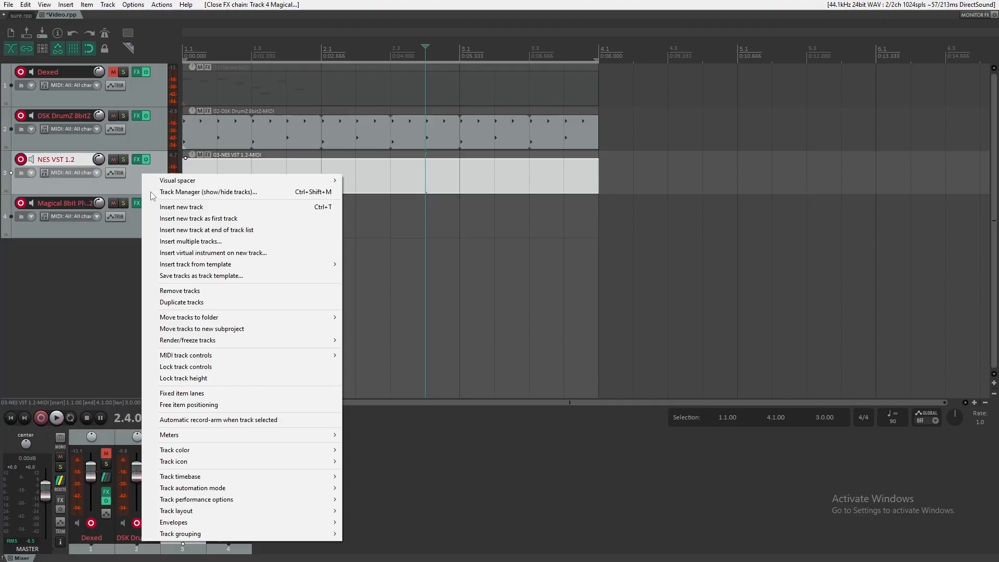
left_click(172, 290)
right_click(145, 172)
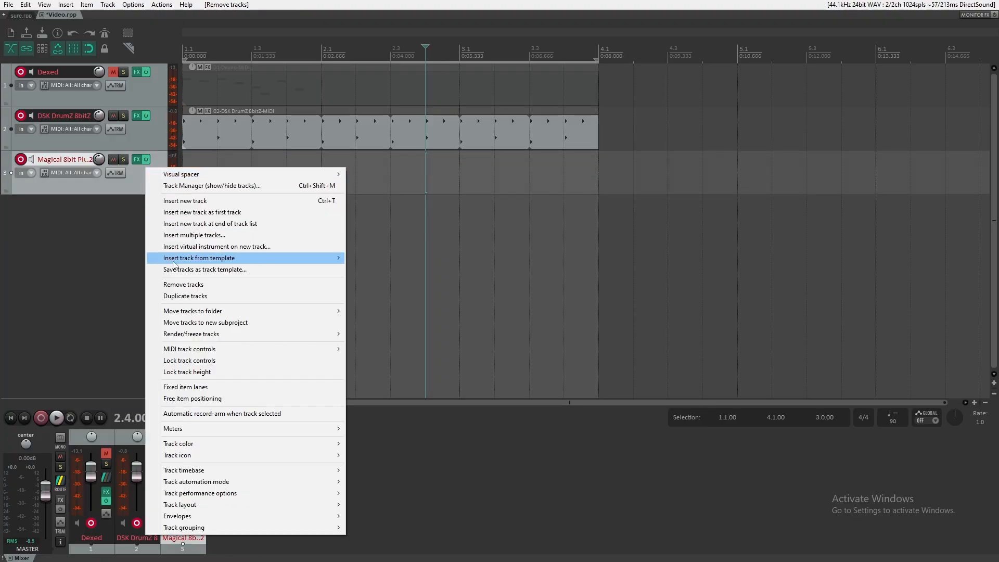
left_click(178, 285)
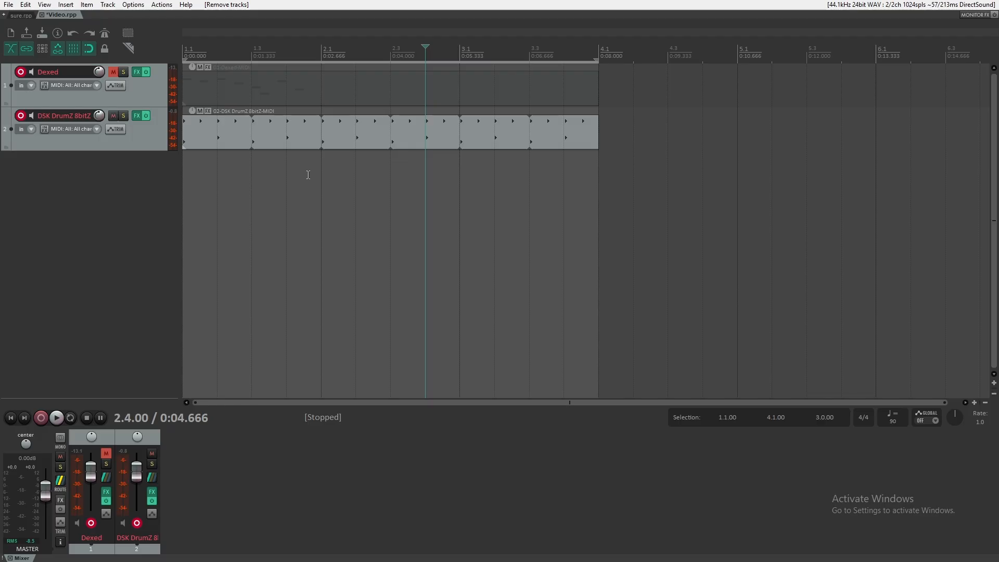
- Listen to the Gamey Drums track on its own in the sure.rpp project, then clear its solo
left_click(22, 16)
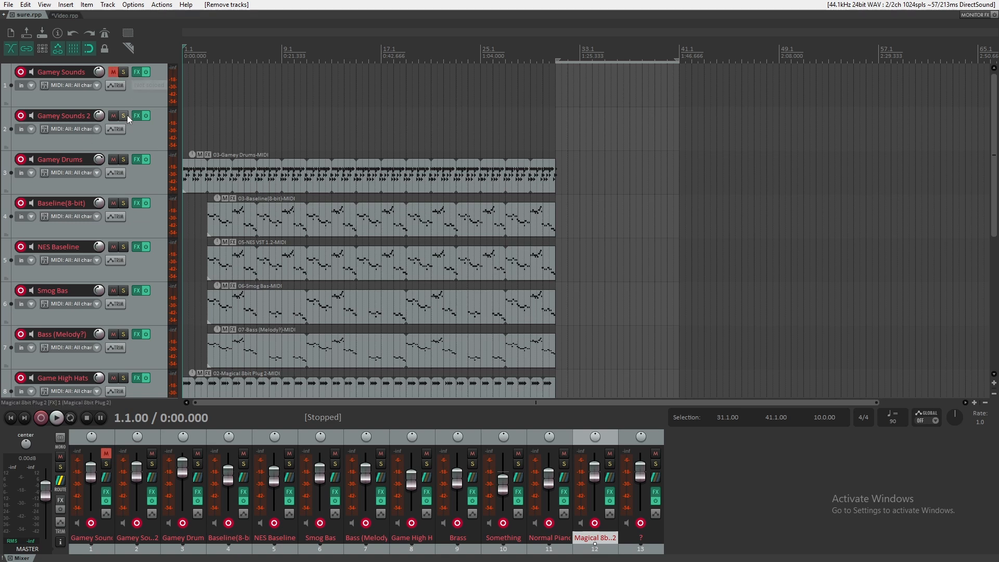
left_click(126, 160)
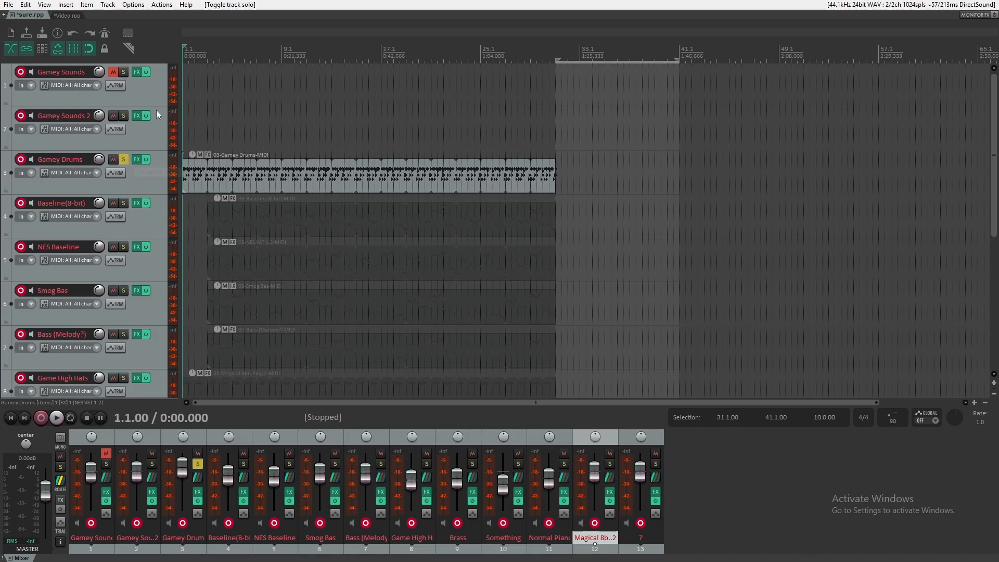
key("space")
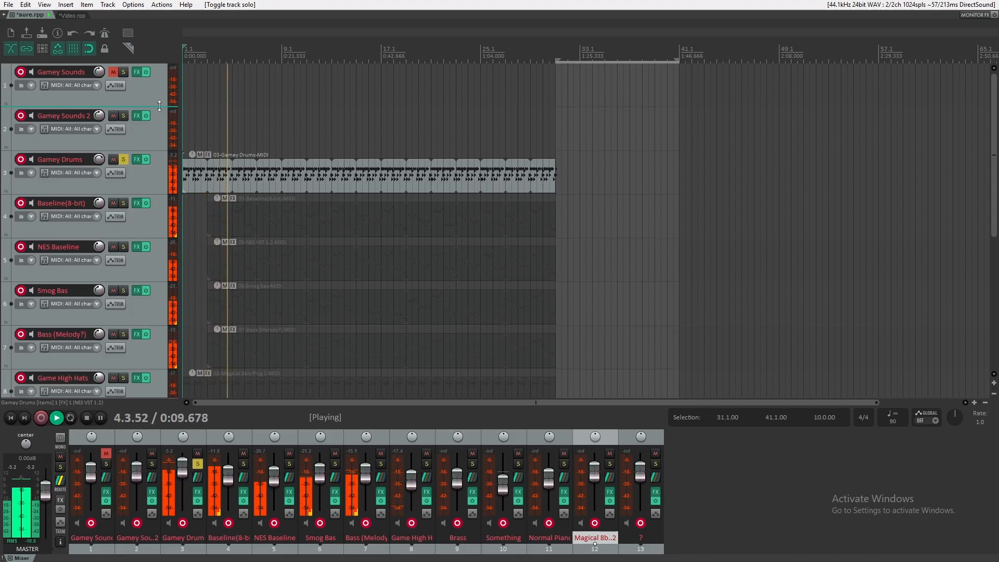
key("space")
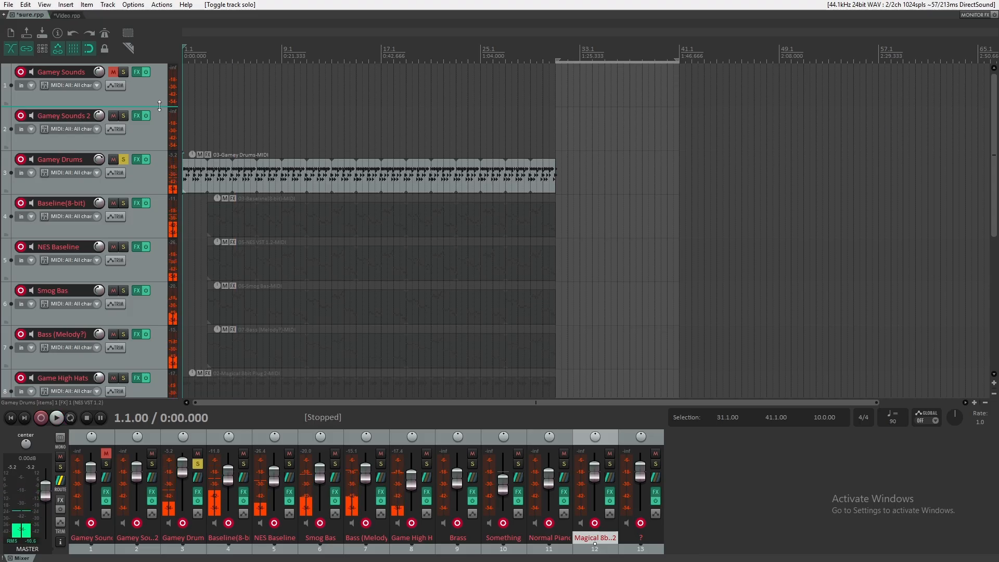
left_click(124, 160)
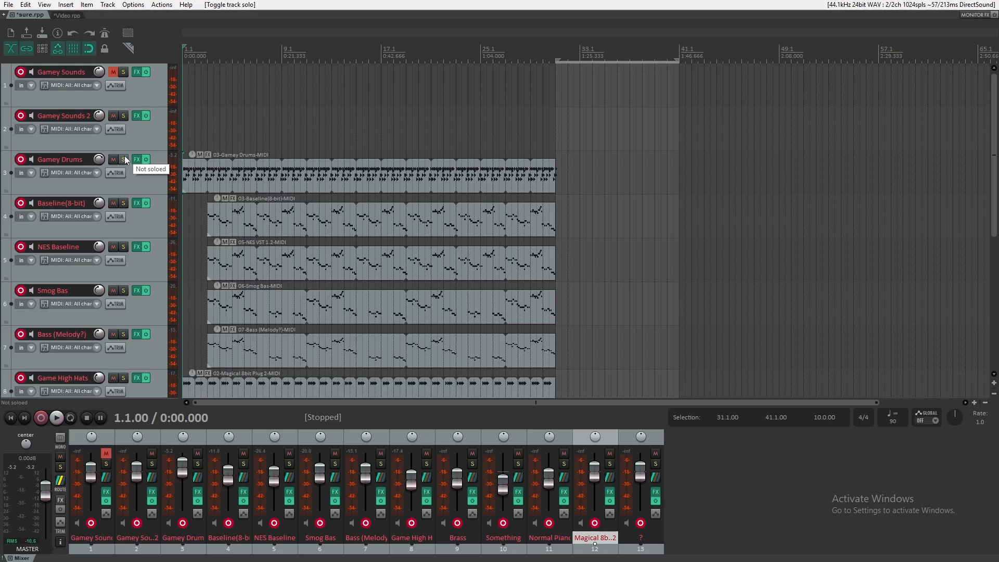
- Return to the Video.rpp project and play its drum pattern from the start
left_click(64, 15)
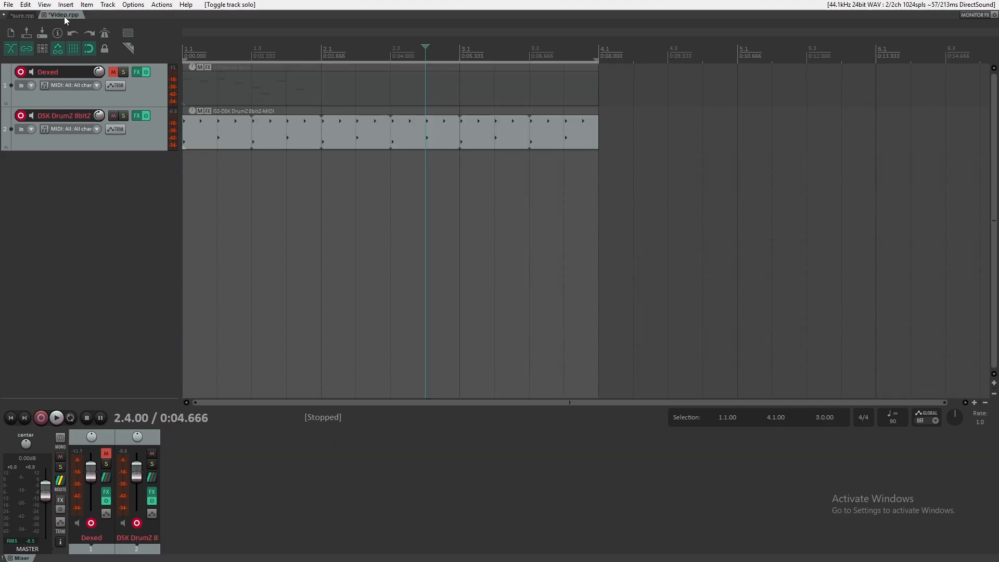
key("alt+Tab")
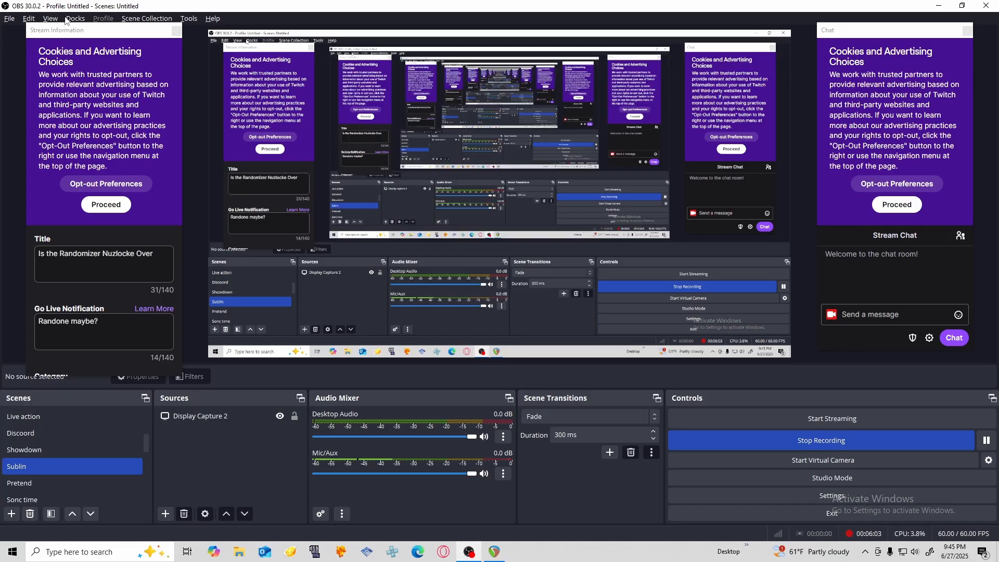
key("alt+Tab")
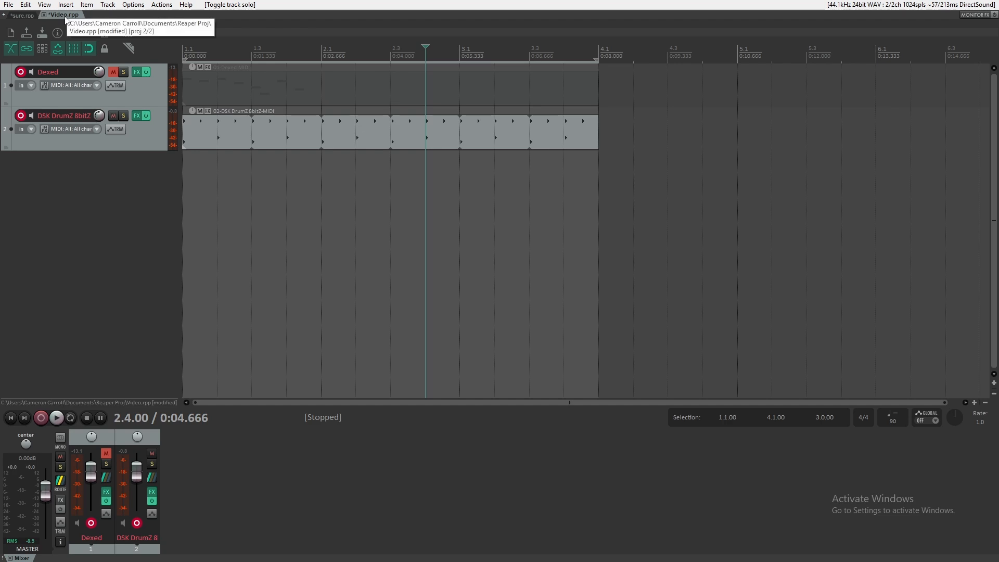
left_click(187, 45)
key("space")
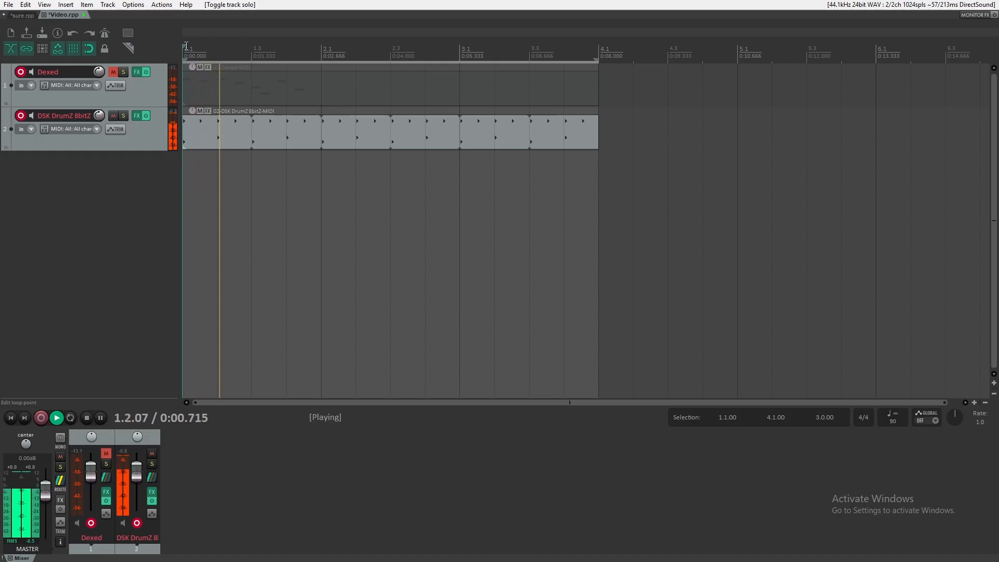
key("space")
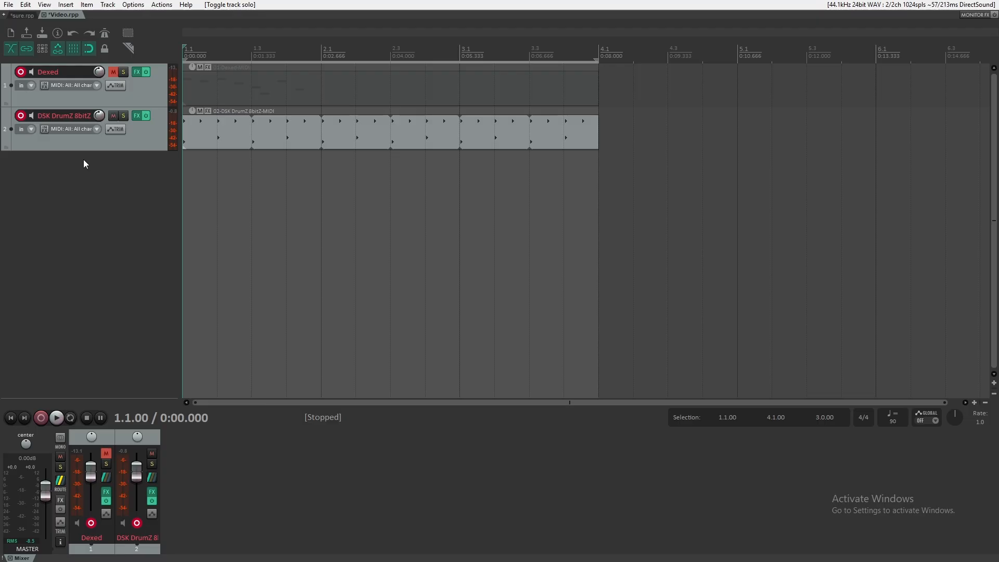
- Solo the Game High Hats track in the sure.rpp project and listen to it
left_click(20, 16)
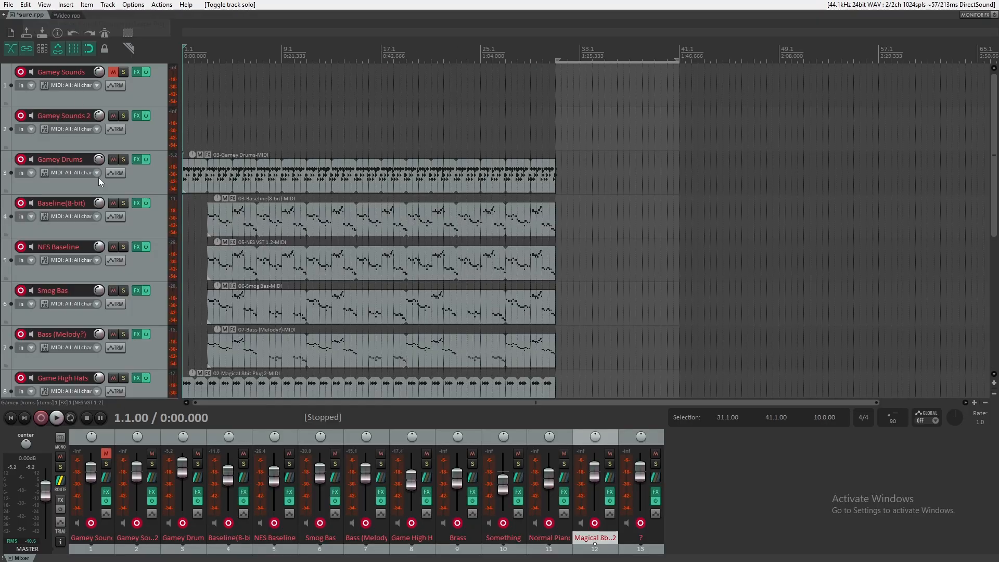
scroll(111, 224, "down", 1)
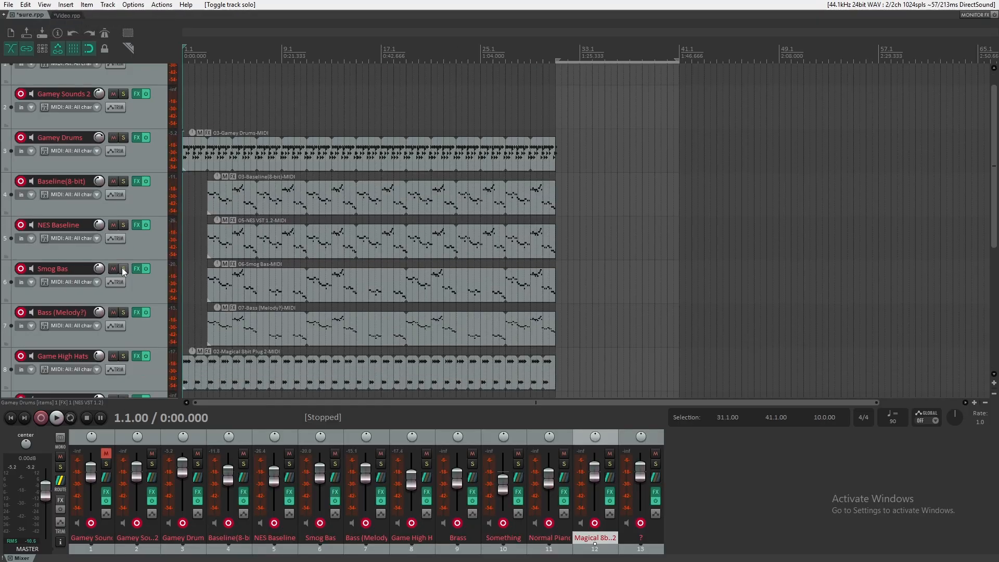
left_click(123, 356)
key("space")
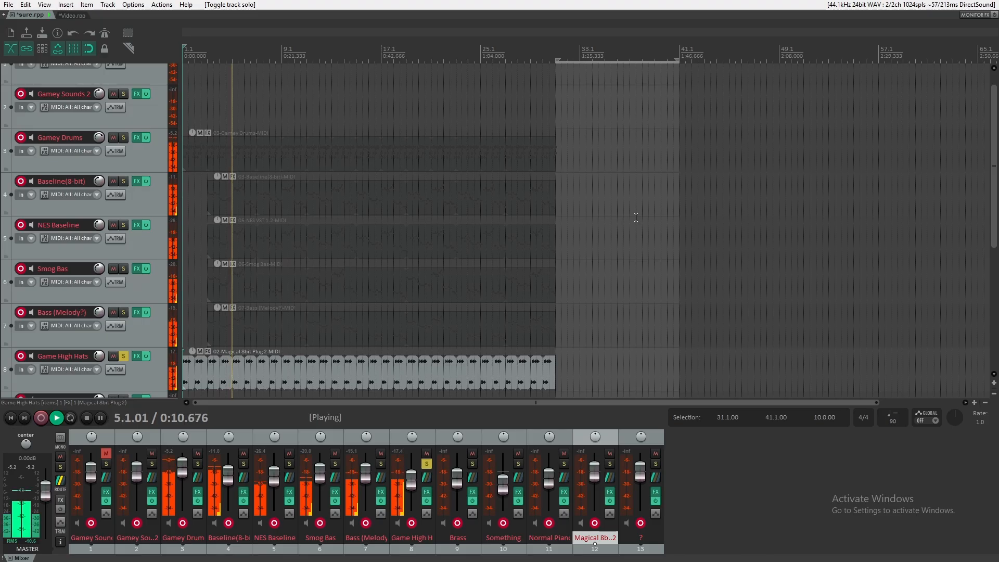
key("space")
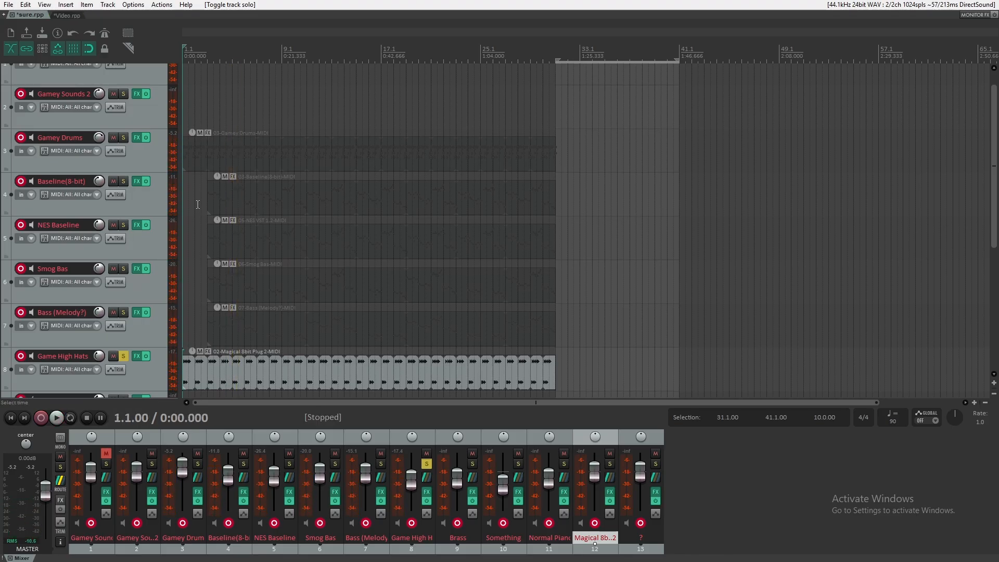
- Solo Gamey Drums along with the high hats, listen to both together, and clear both solos
left_click(124, 138)
key("space")
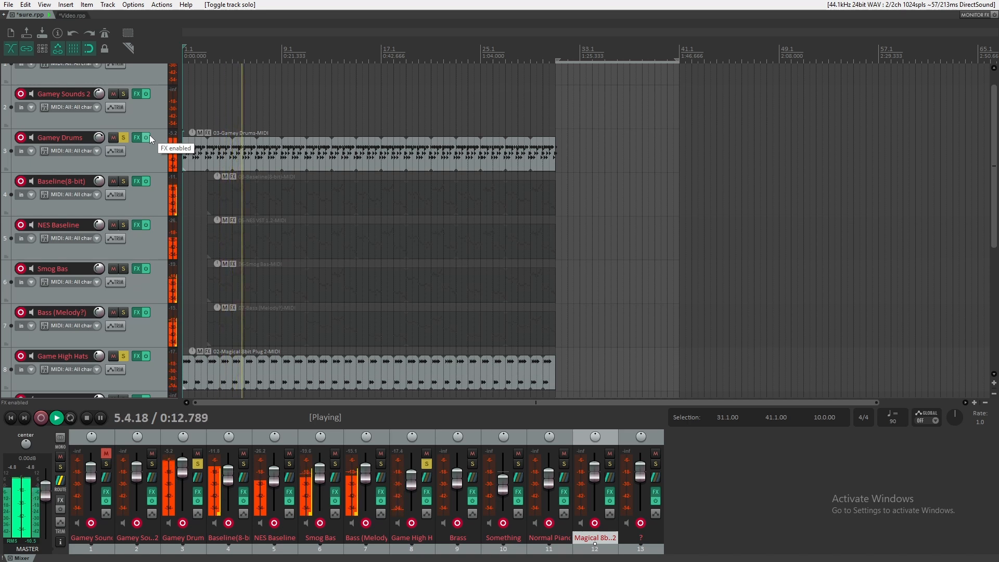
key("space")
left_click(123, 137)
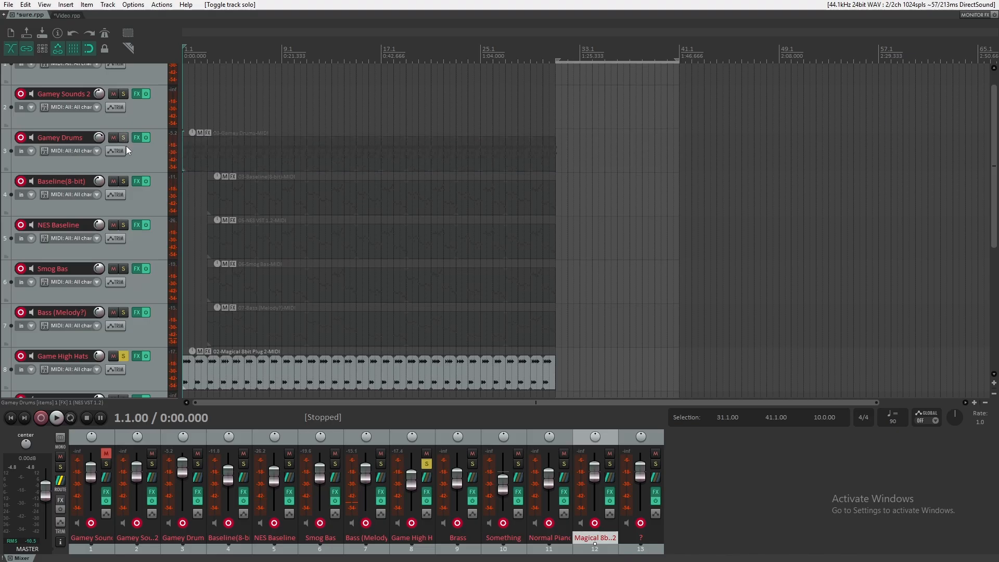
left_click(124, 356)
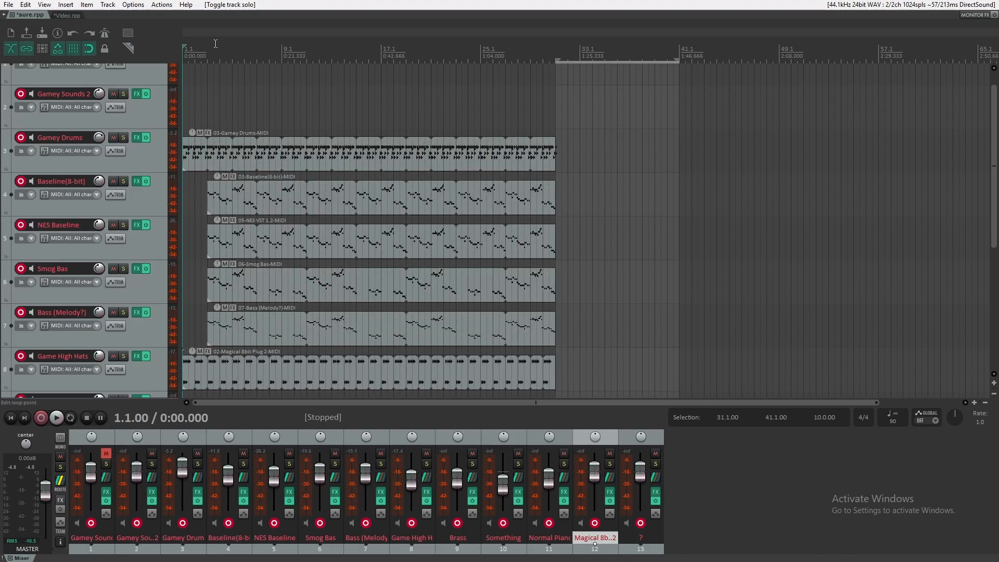
- Return to the Video.rpp project and look through the YouTube search results for "how to make video game ost"
left_click(71, 15)
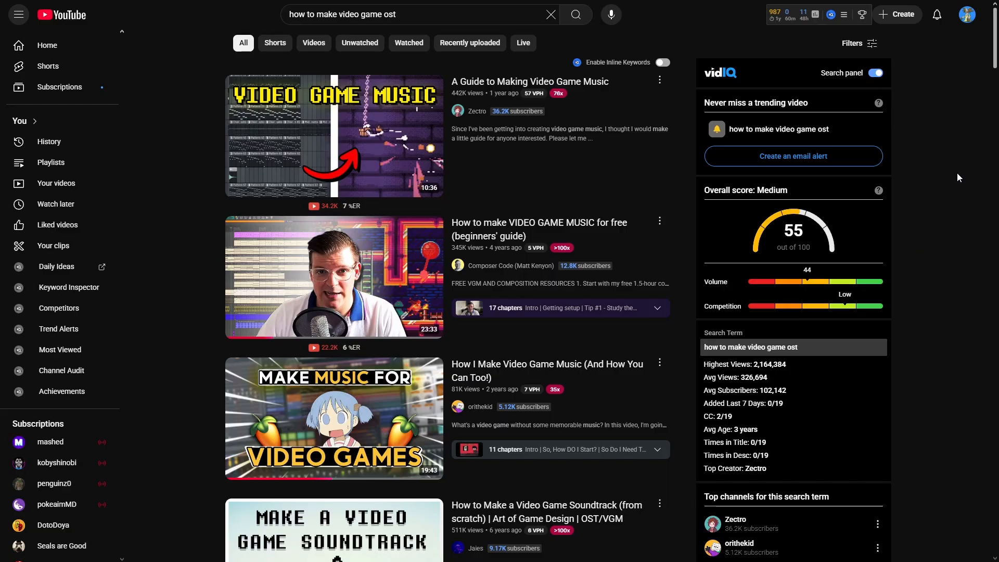
scroll(958, 171, "down", 2)
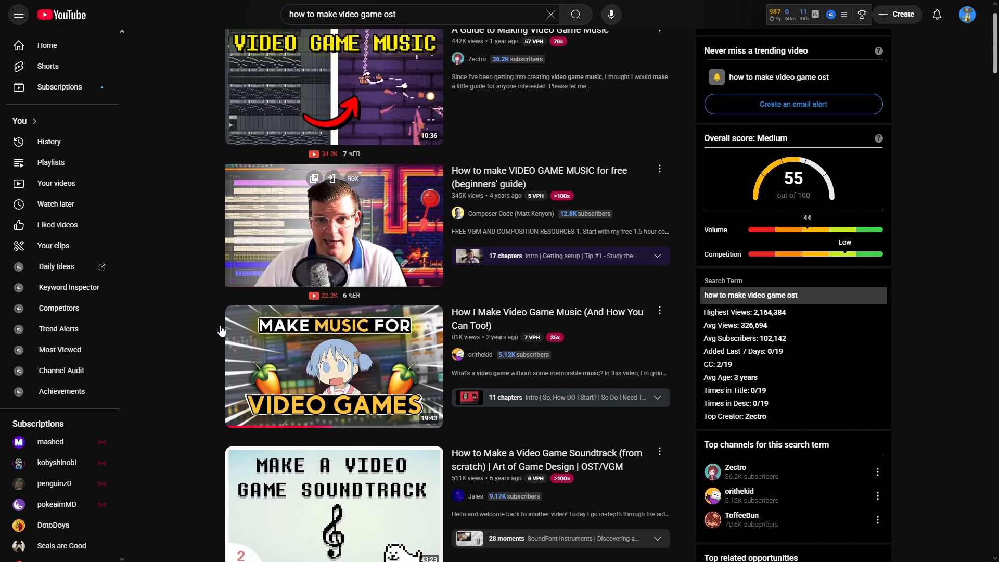
scroll(269, 353, "down", 3)
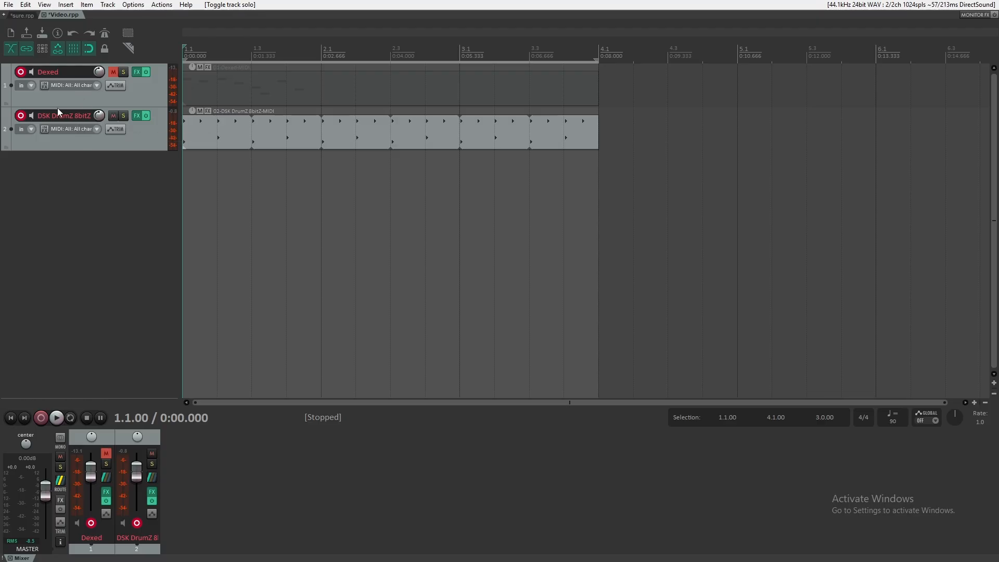
- In Video.rpp, unmute the Dexed track, mute DSK DrumZ 8bitZ, and play the Dexed melody from the start
left_click(18, 15)
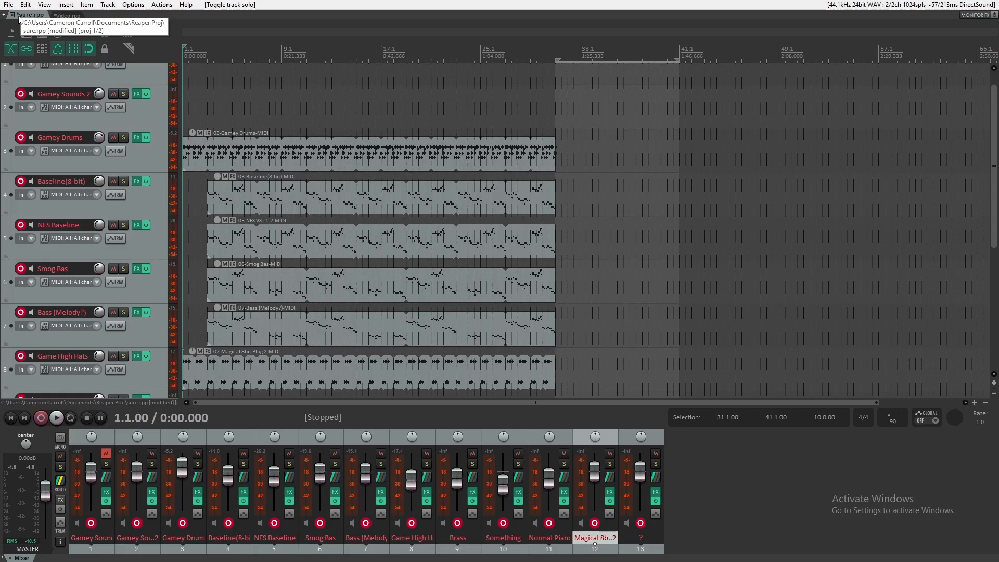
left_click(67, 14)
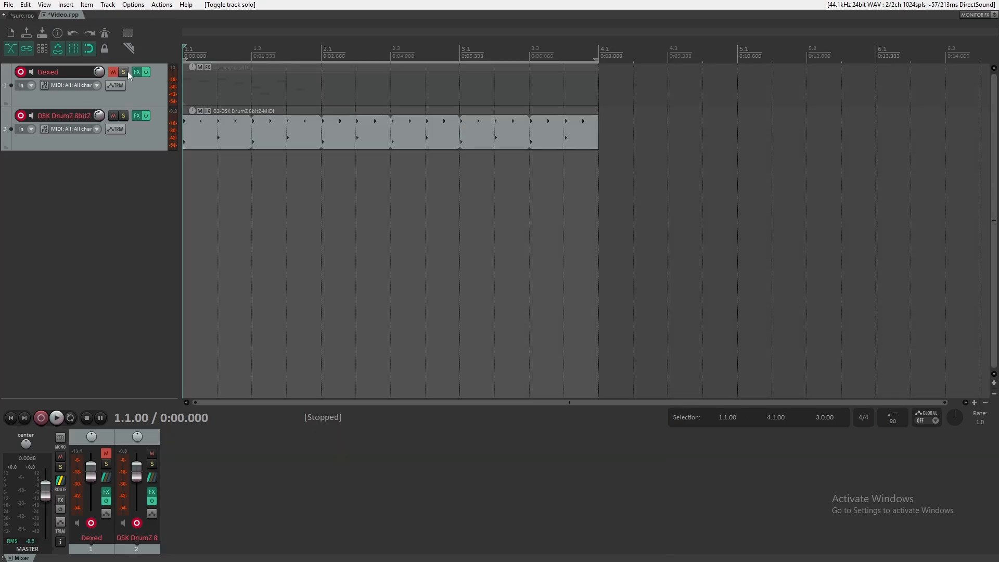
left_click(113, 71)
left_click(115, 115)
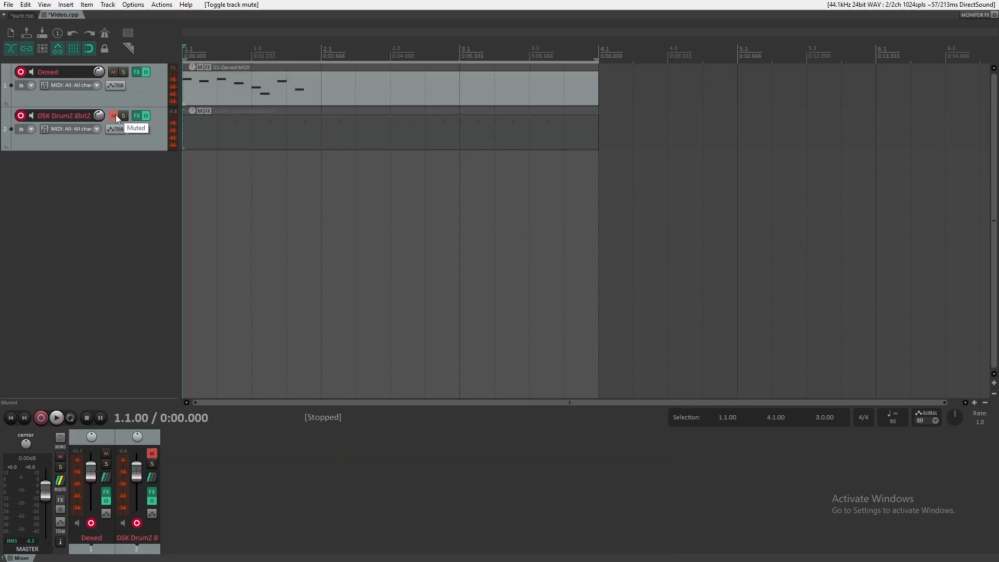
key("space")
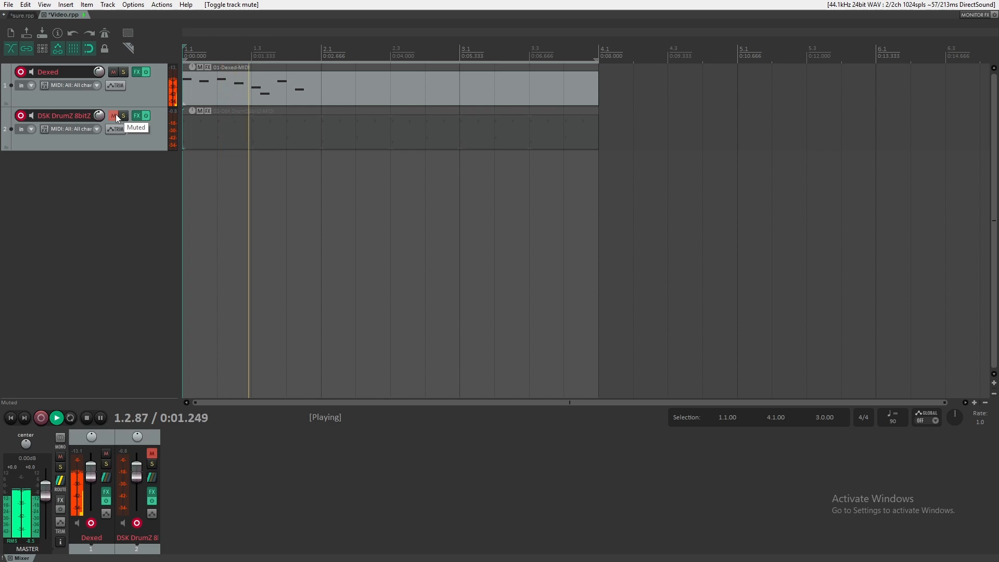
key("space")
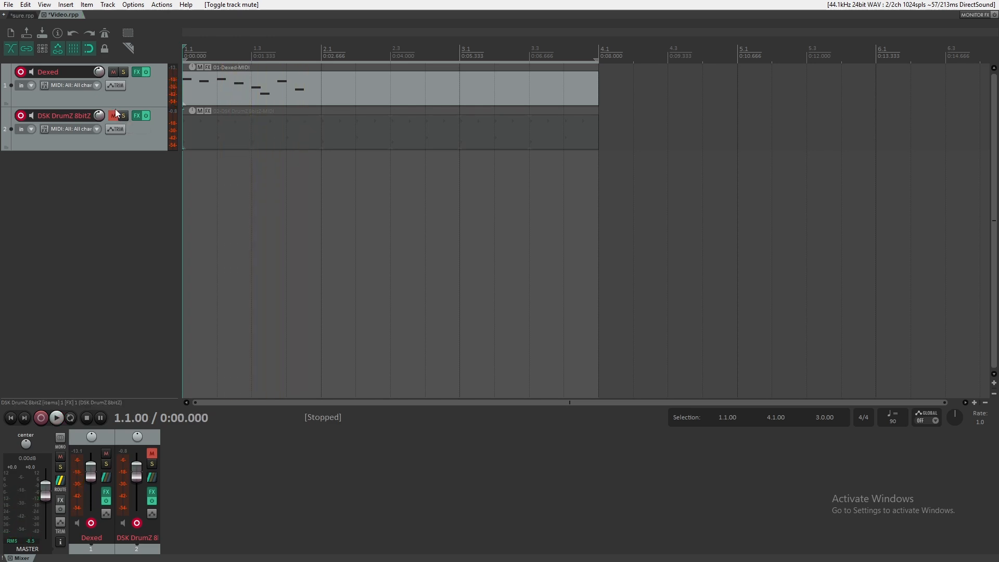
- Open the Dexed track's cartridge browser, expand the SynprezFM folder and load the SynprezFM_08.syx cartridge
left_click(136, 72)
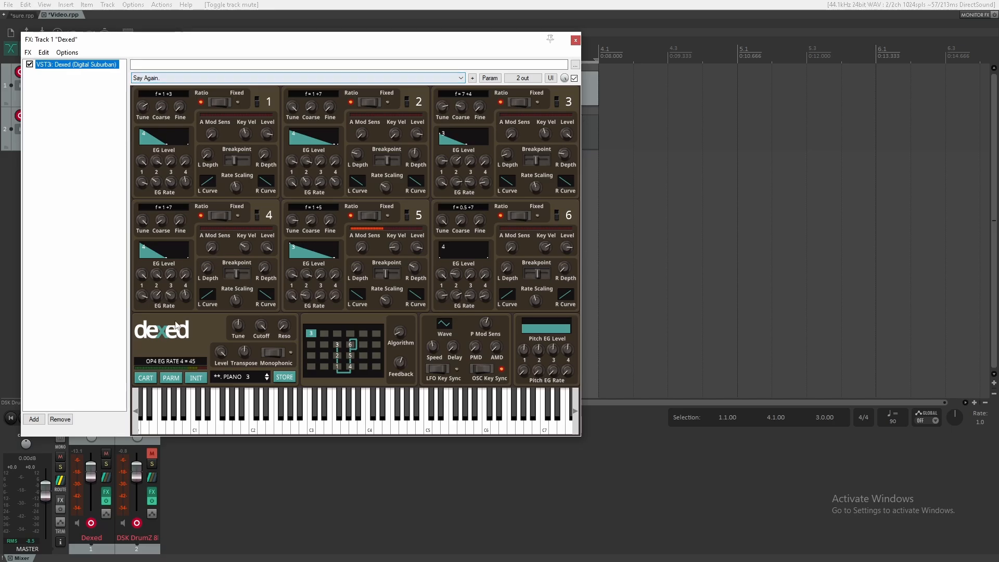
left_click(146, 379)
double_click(204, 104)
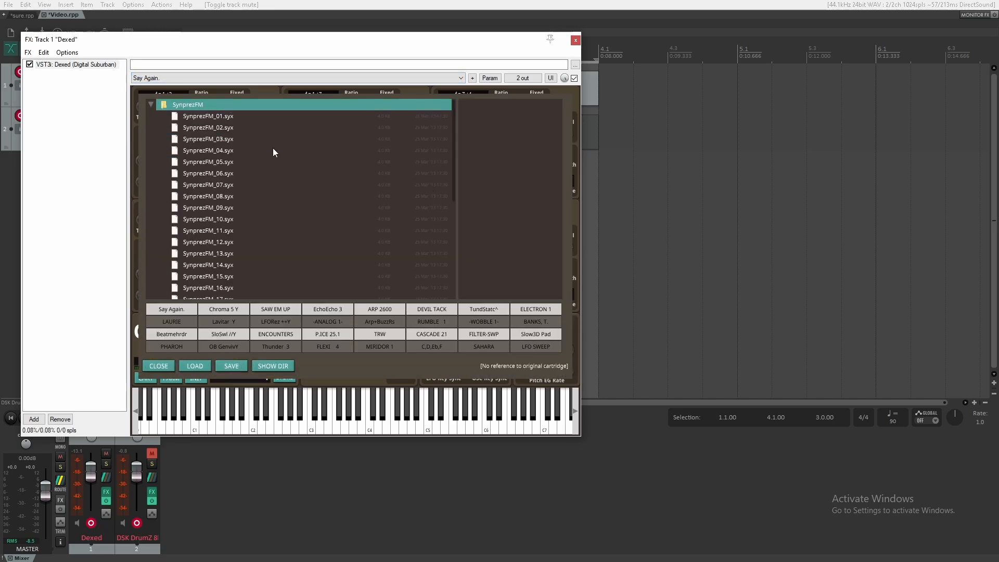
scroll(257, 146, "down", 3)
scroll(267, 240, "up", 1)
scroll(267, 240, "down", 1)
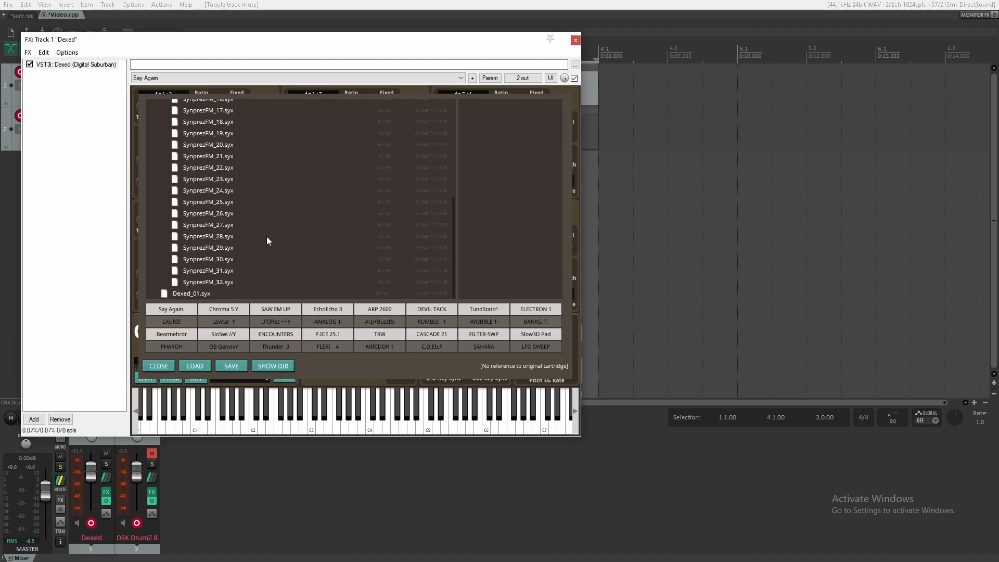
scroll(244, 245, "up", 2)
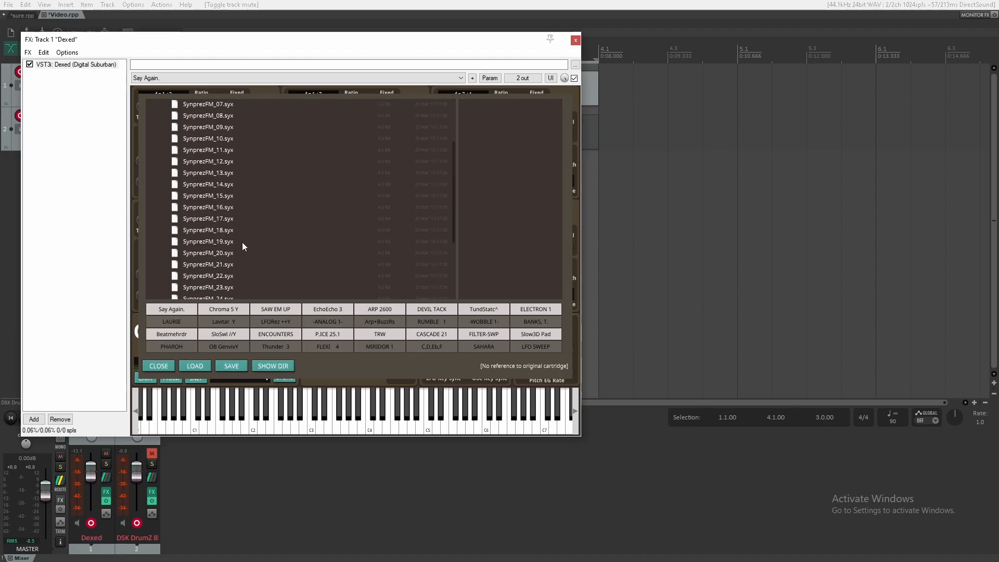
scroll(242, 246, "up", 2)
left_click(208, 196)
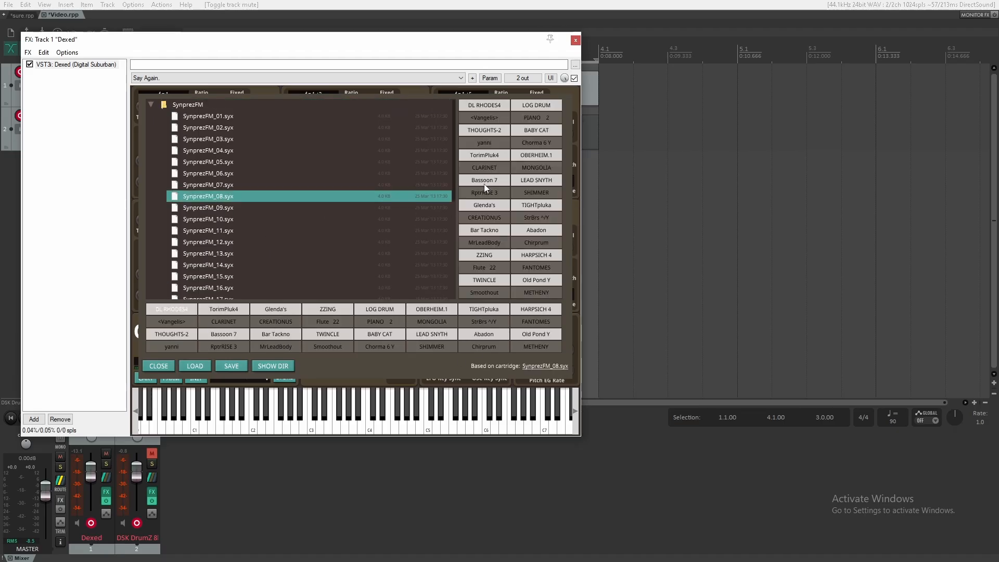
- Load the SynprezFM_12.syx cartridge, choose its E.Clique2Y sound, test a note and close the Dexed window
left_click(329, 241)
left_click(491, 231)
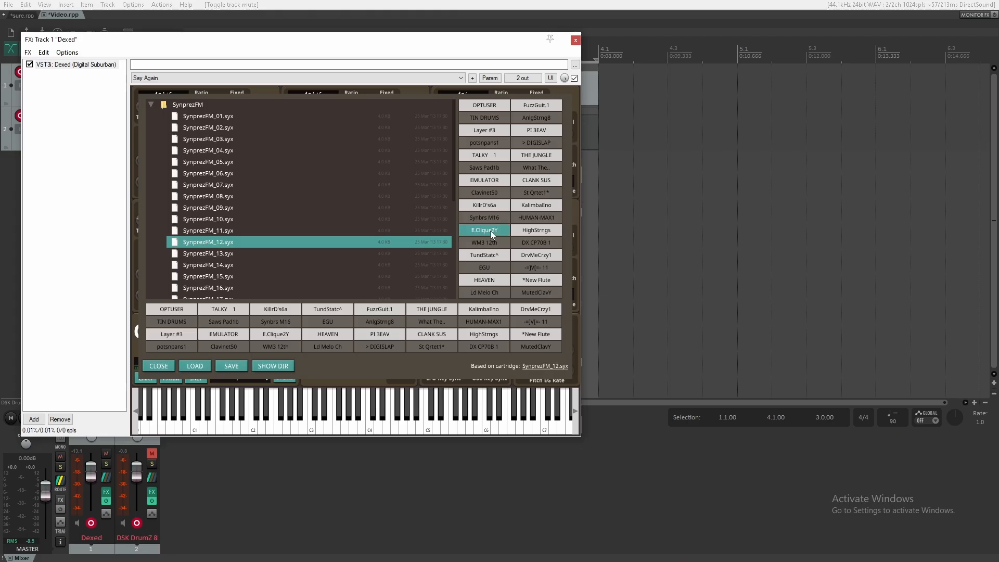
mouse_move(352, 428)
left_mouse_down()
mouse_move(386, 427)
mouse_move(353, 428)
left_mouse_up()
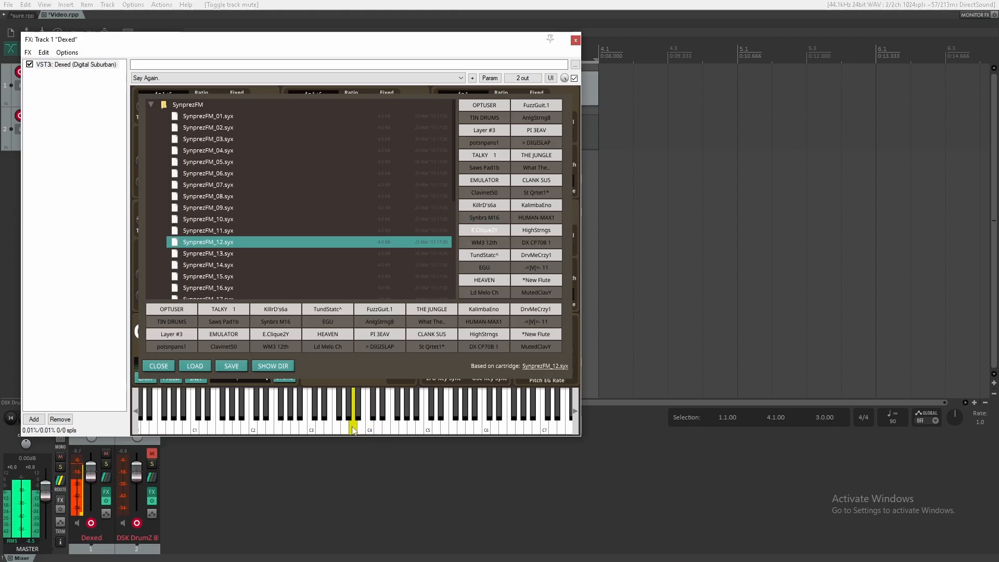
left_click(575, 40)
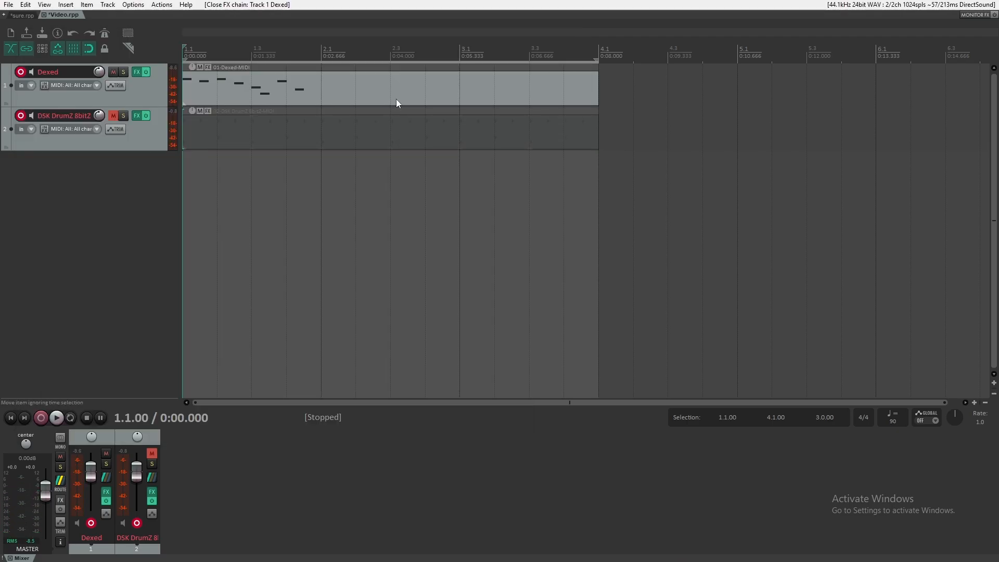
- Play the Dexed melody from the start to hear the chosen sound, and briefly reopen the plug-in window
key("space")
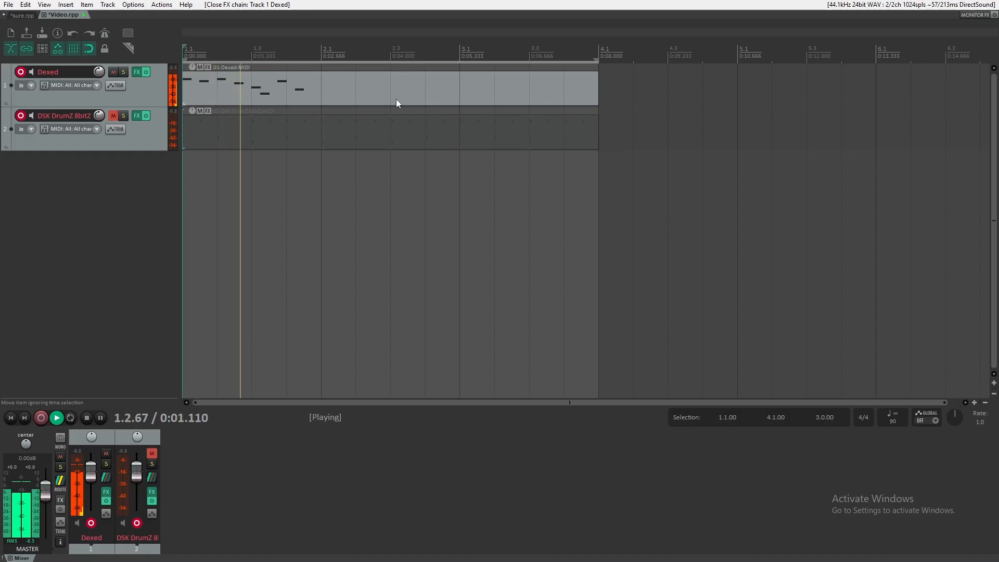
key("space")
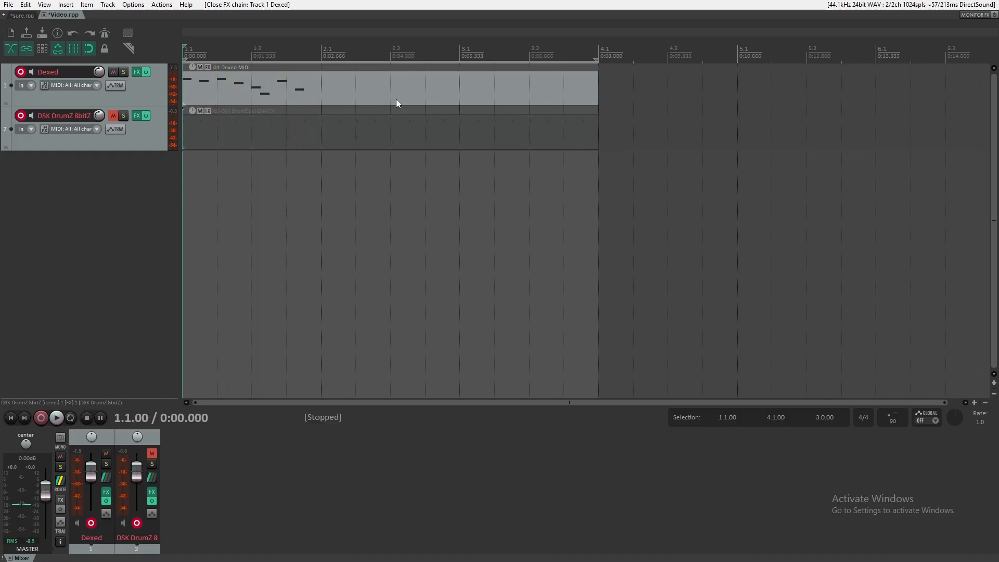
left_click(136, 72)
left_click(572, 40)
- In the sure.rpp project, solo the Baseline(8-bit) track, listen to it from bar 3, and check its Magical 8bit Plug 2 settings
left_click(23, 15)
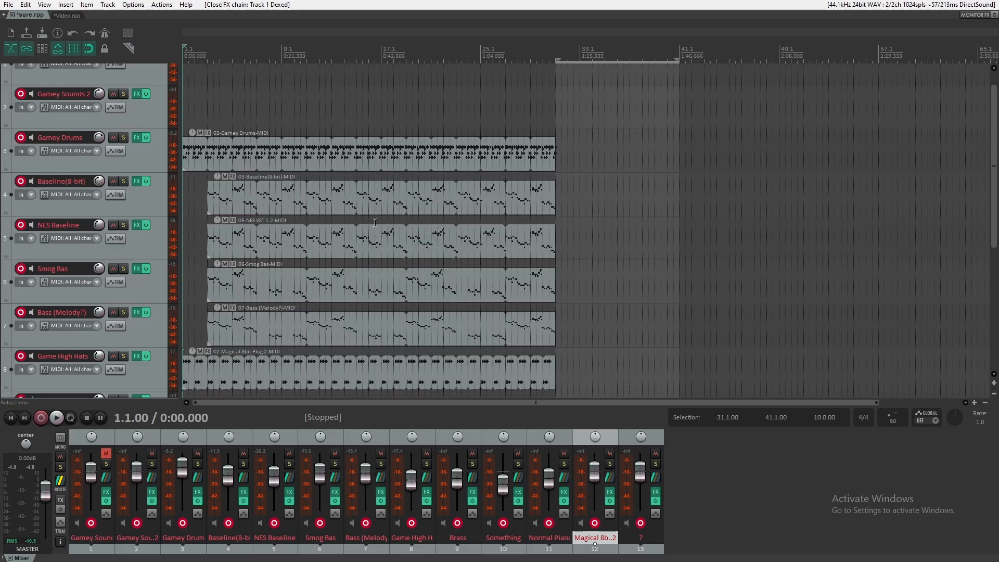
left_click(72, 16)
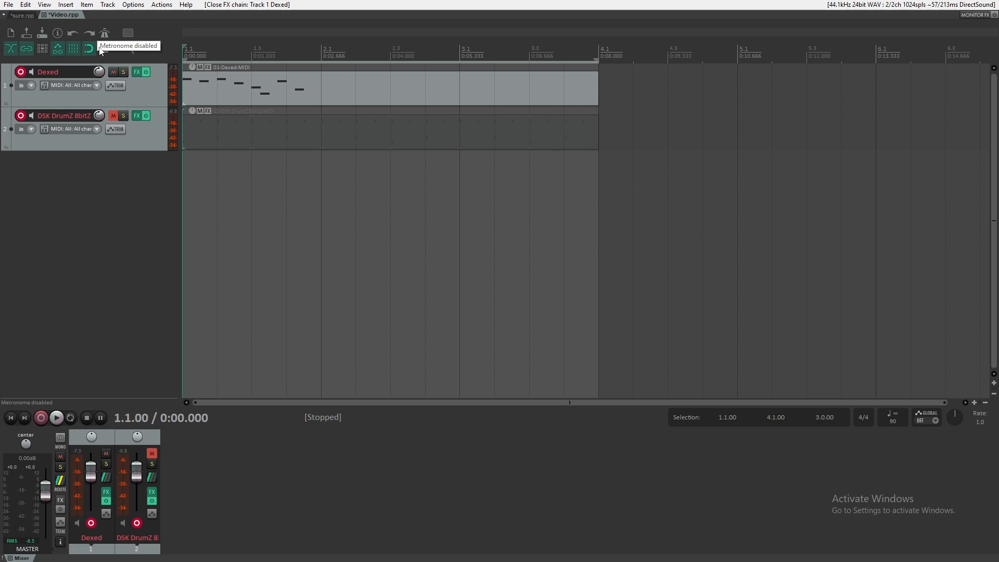
left_click(23, 14)
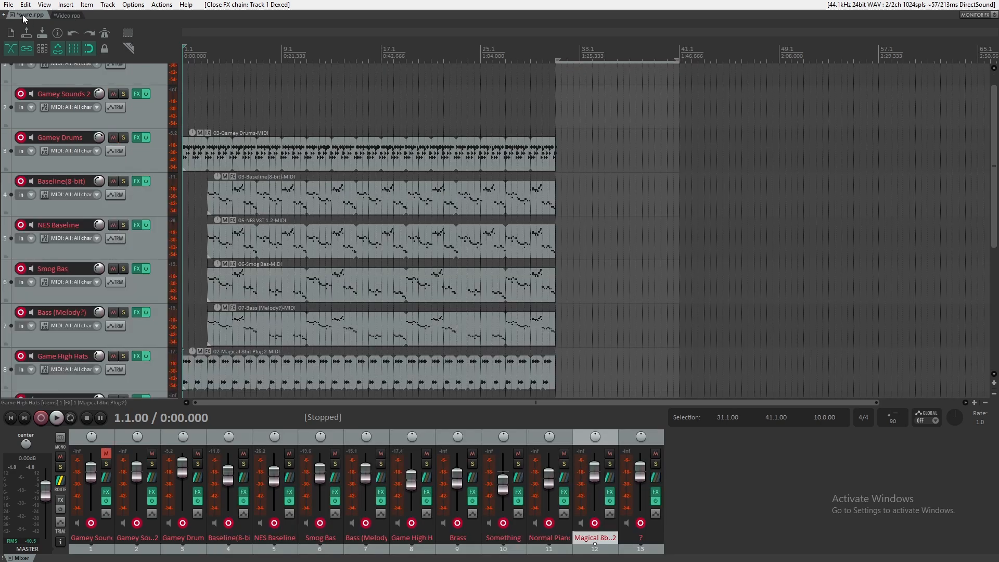
left_click(124, 181)
key("space")
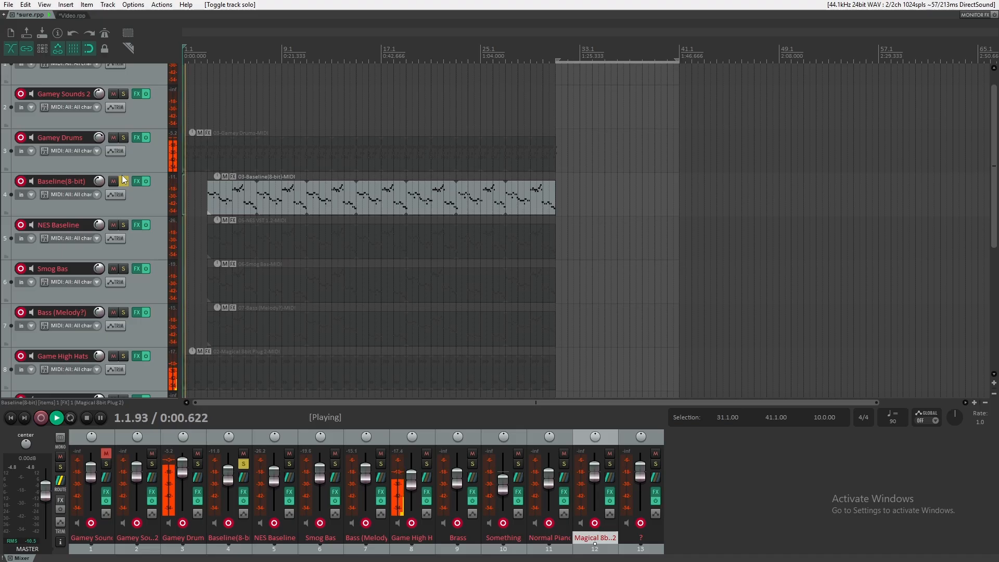
left_click(207, 62)
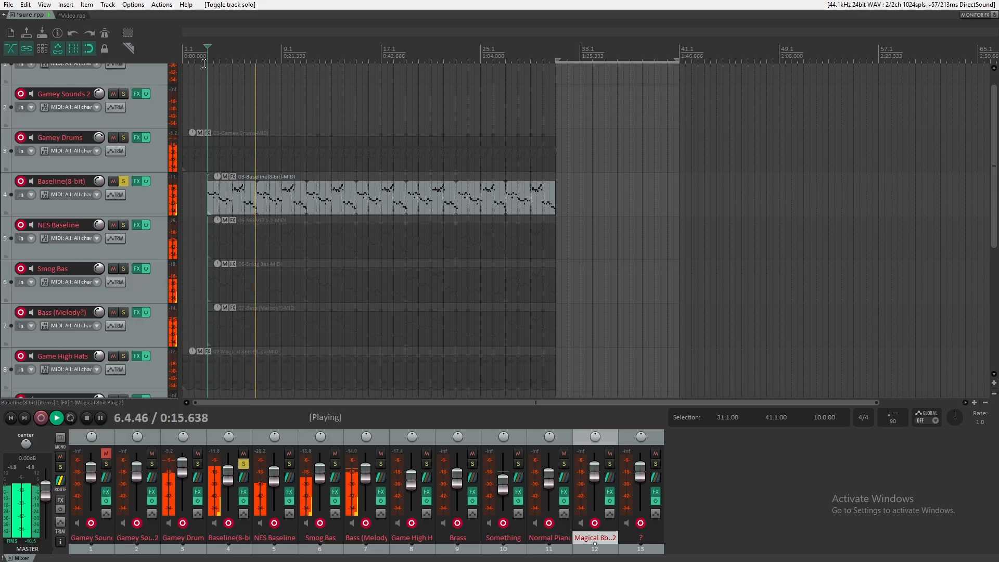
key("space")
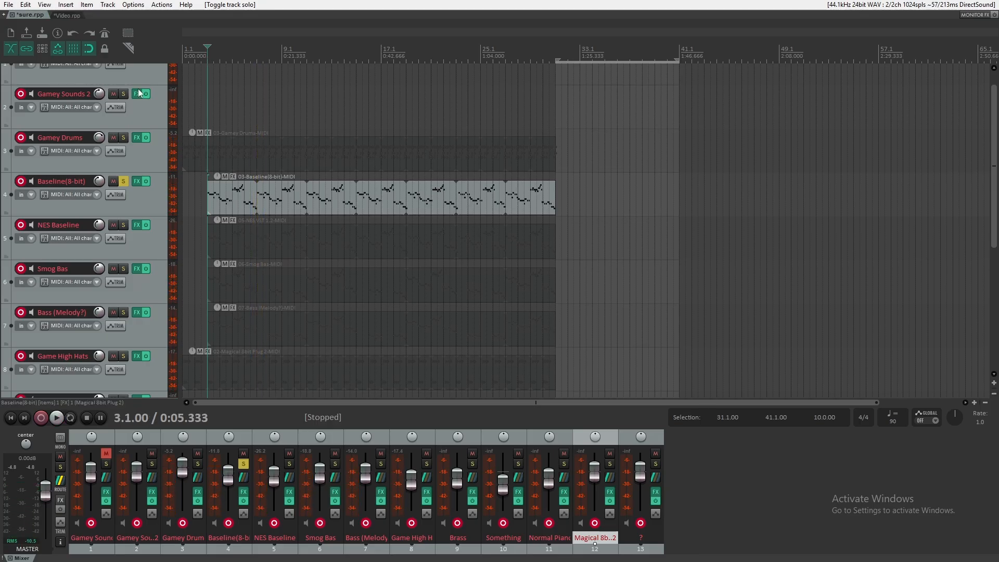
left_click(134, 181)
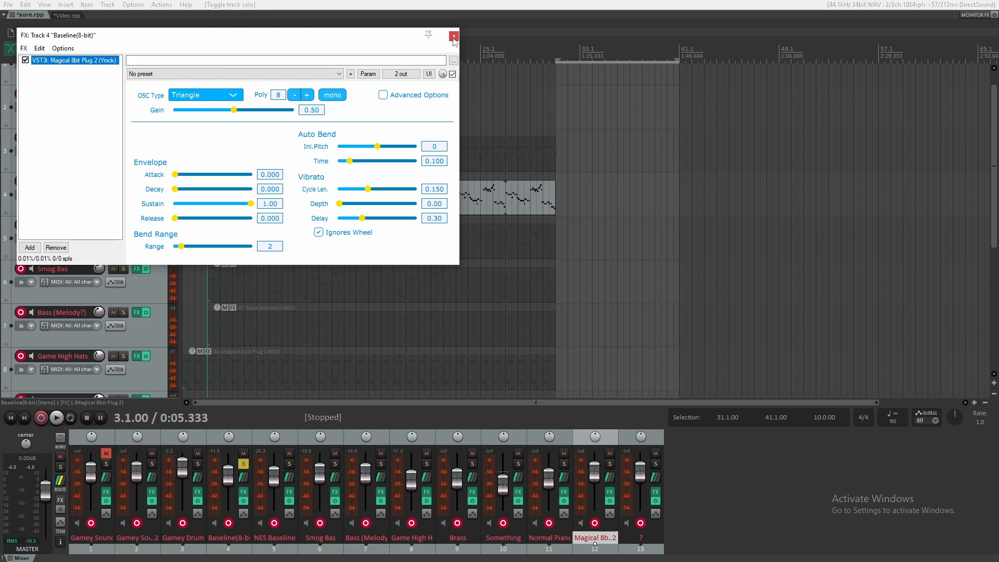
left_click(454, 36)
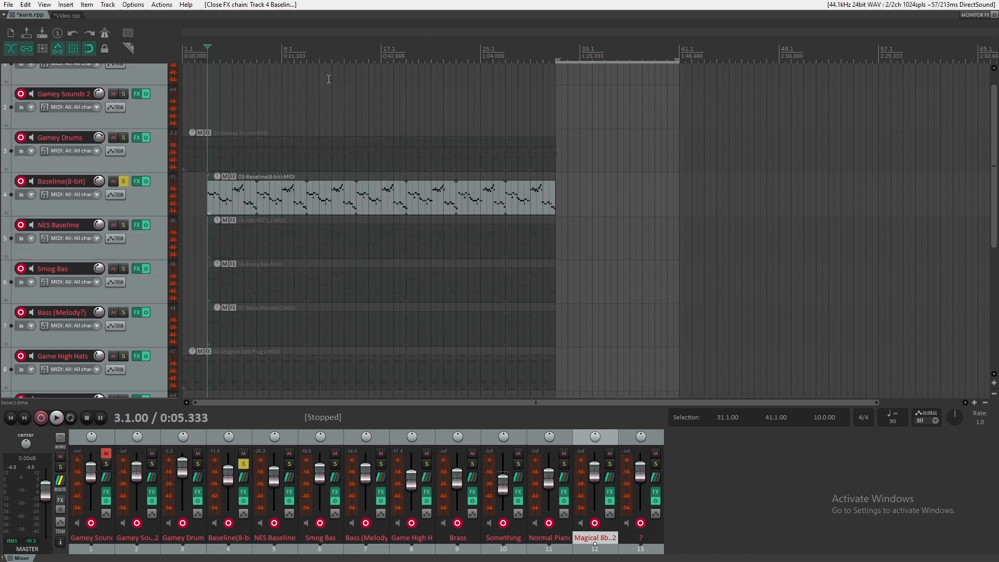
- Solo the NES Baseline track alongside Baseline(8-bit) and look at its NES VST 1.2 settings
left_click(124, 225)
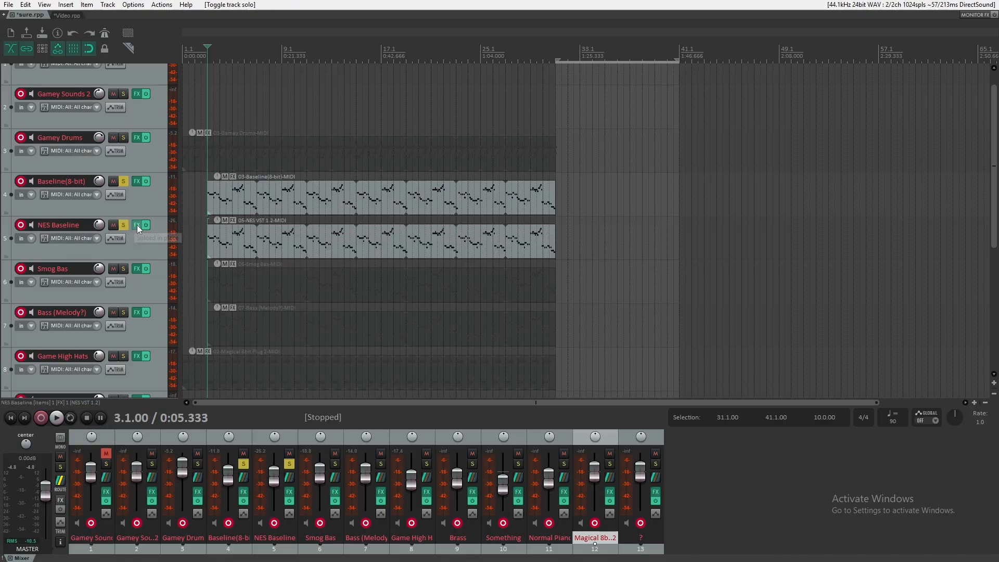
left_click(136, 225)
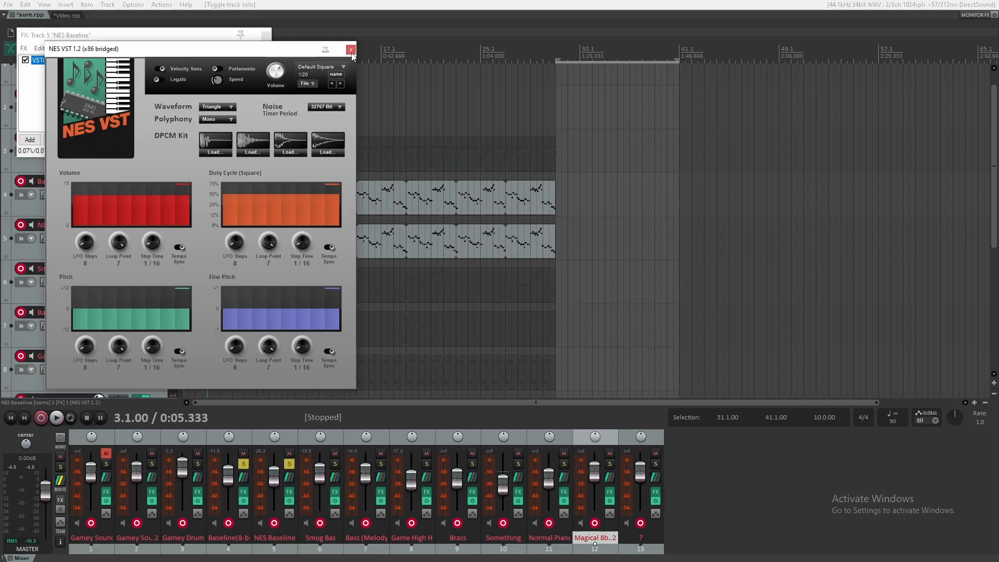
left_click(352, 51)
left_click(266, 35)
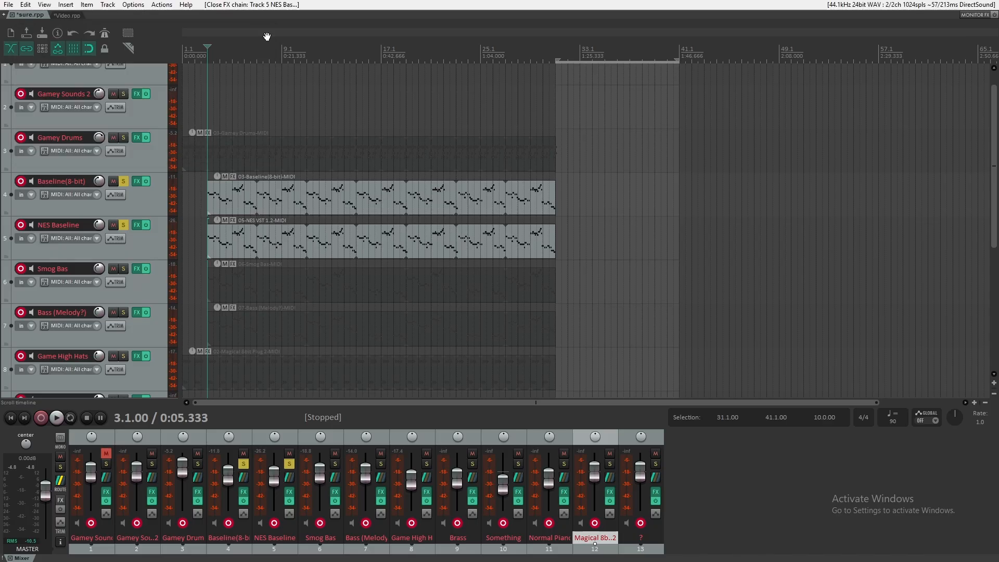
- Play both baselines from bar 3, toggling the NES Baseline solo to compare the sound with and without it
key("space")
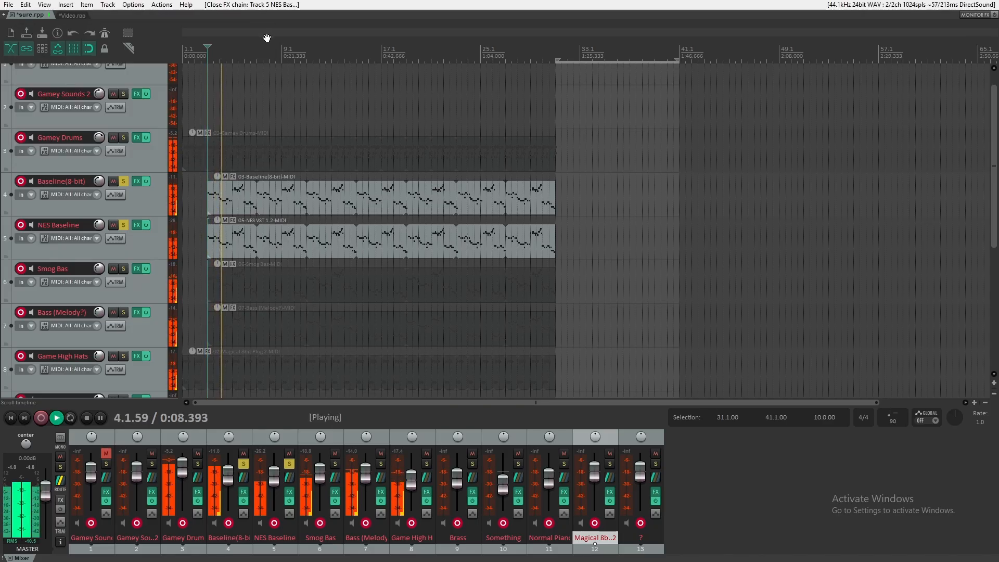
left_click(125, 224)
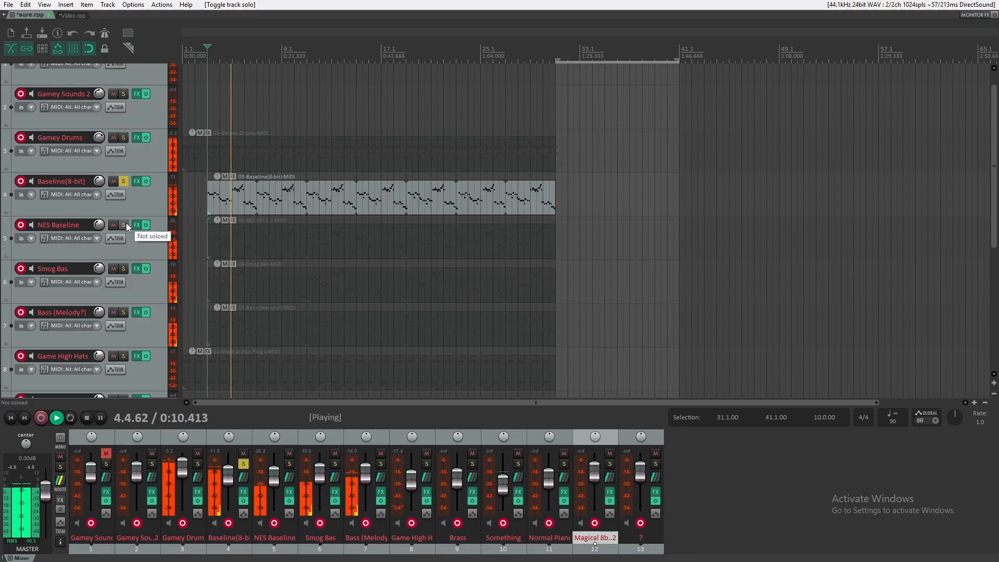
left_click(125, 224)
left_click(126, 224)
left_click(126, 224)
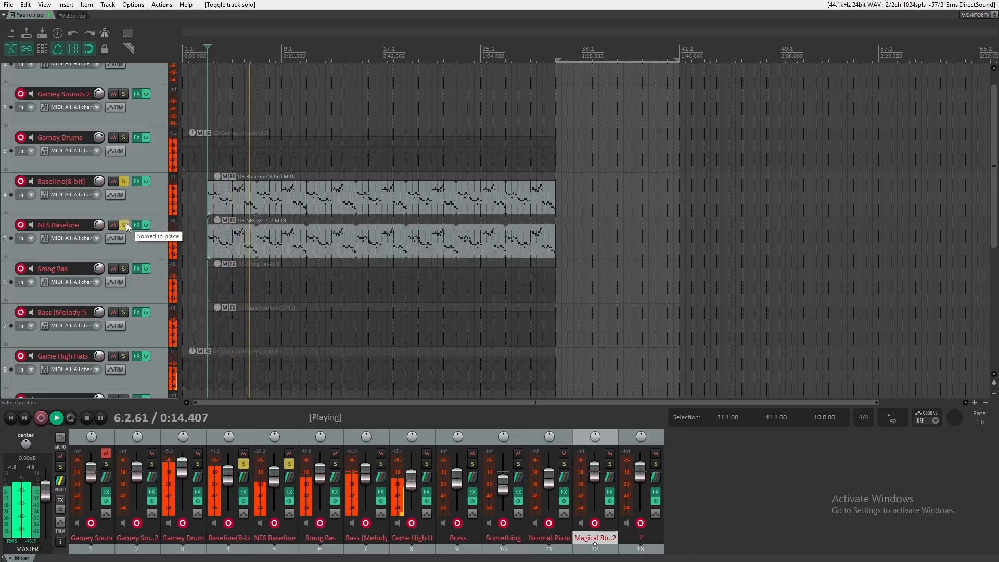
key("space")
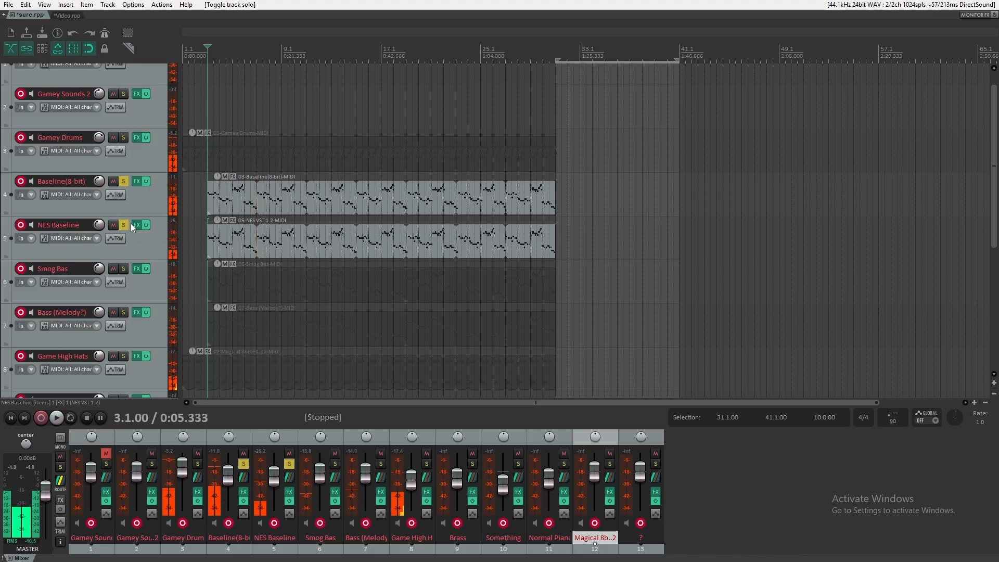
- Listen to NES Baseline alone by clearing the Baseline(8-bit) solo, stop playback and solo Baseline(8-bit) again
left_click(123, 180)
key("space")
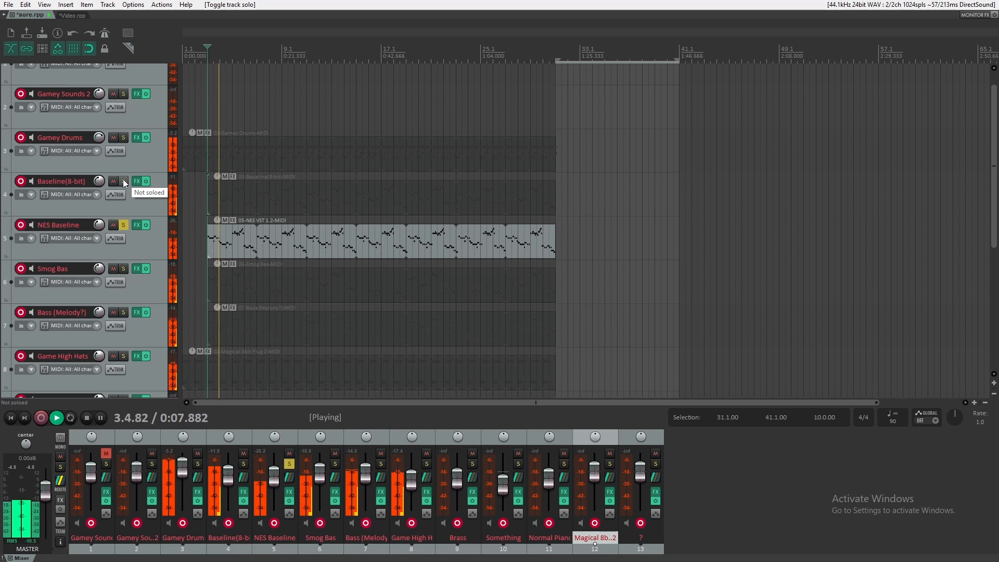
key("space")
left_click(123, 180)
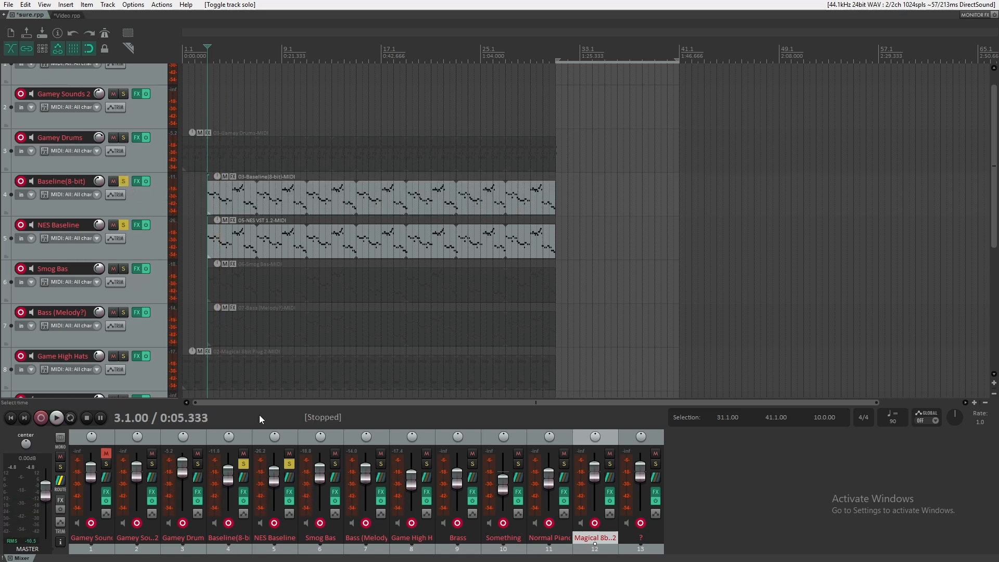
- Raise the NES Baseline volume to +1.81 dB and compare it during playback with and without Baseline(8-bit) soloed
scroll(276, 476, "up", 3)
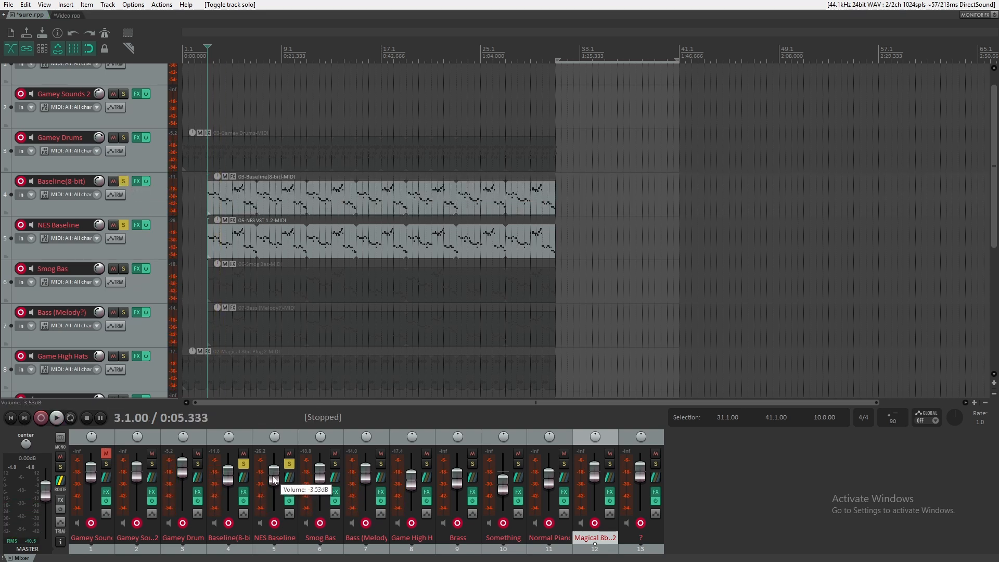
key("space")
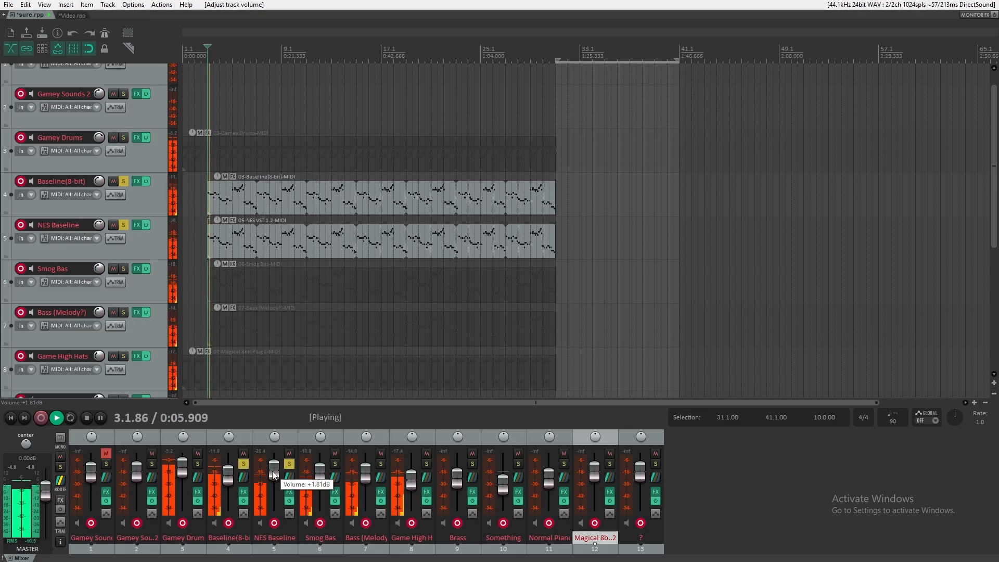
left_click(123, 181)
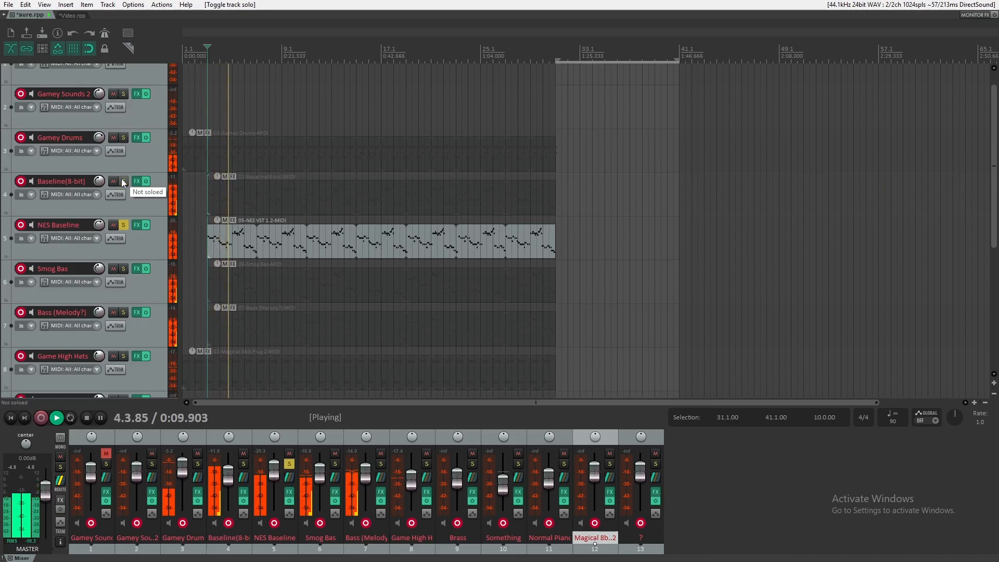
left_click(124, 181)
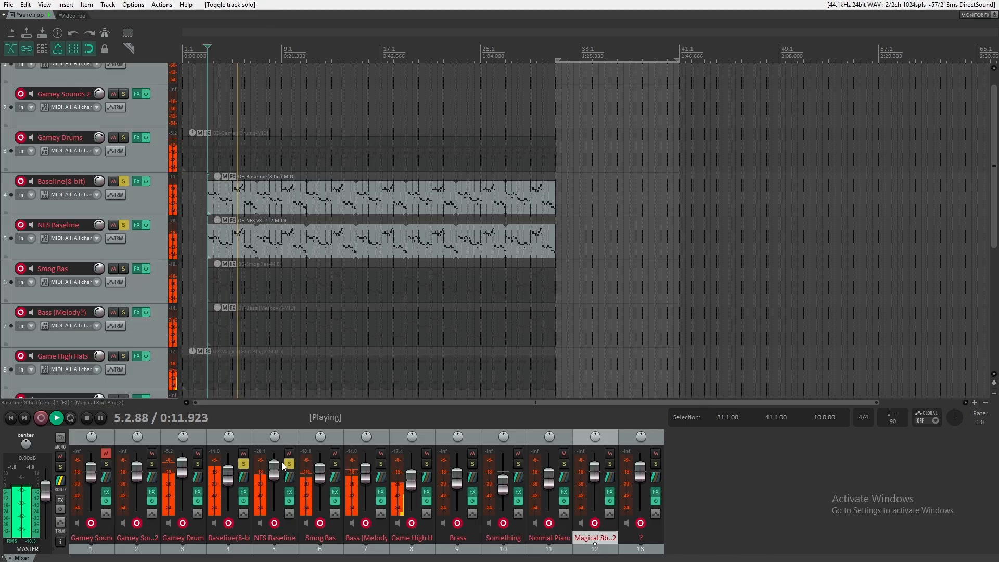
- Raise NES Baseline close to the fader's maximum, compare it alone and with Baseline(8-bit), and lower its volume to -2.22 dB
left_click_drag(279, 474, 280, 458)
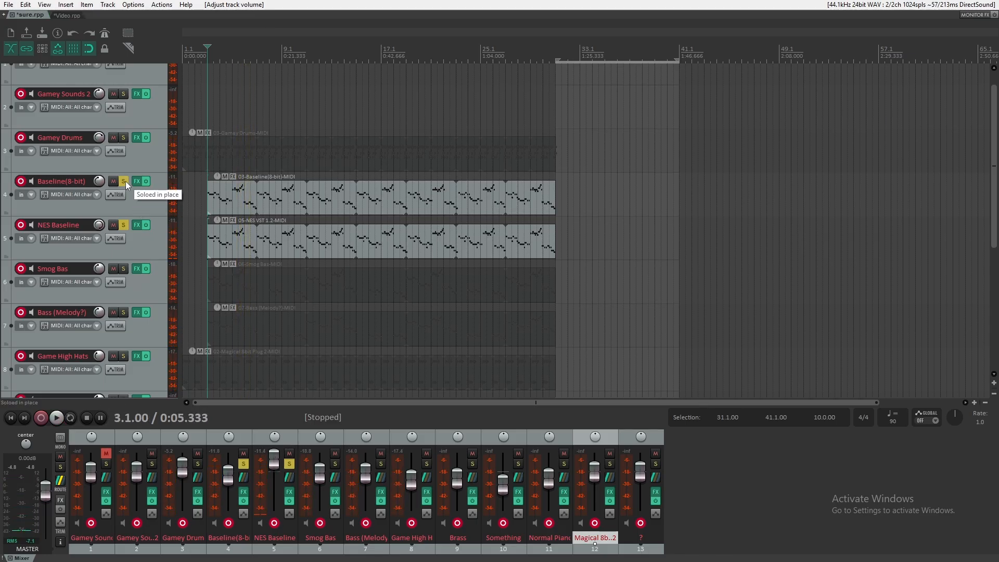
left_click(123, 181)
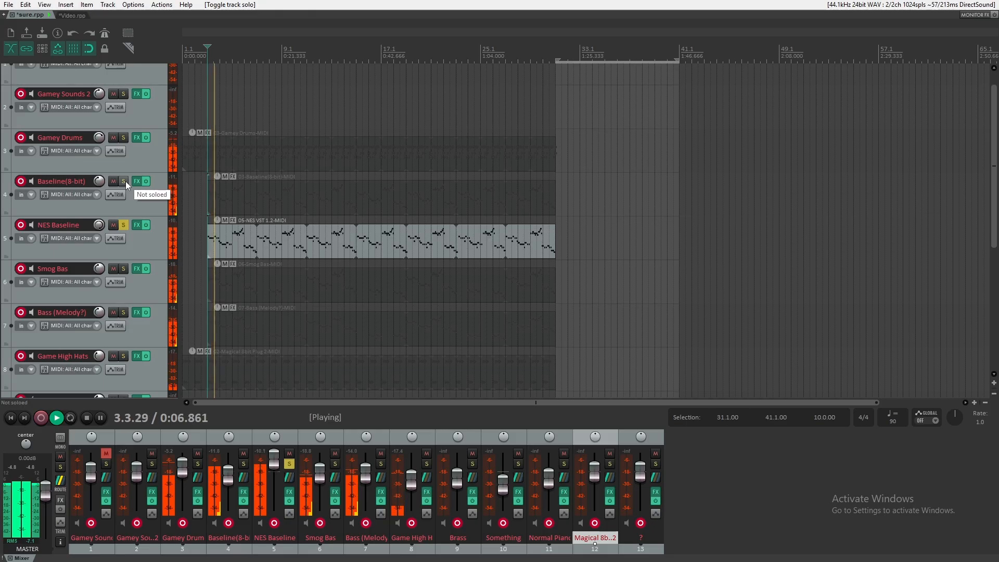
left_click(124, 181)
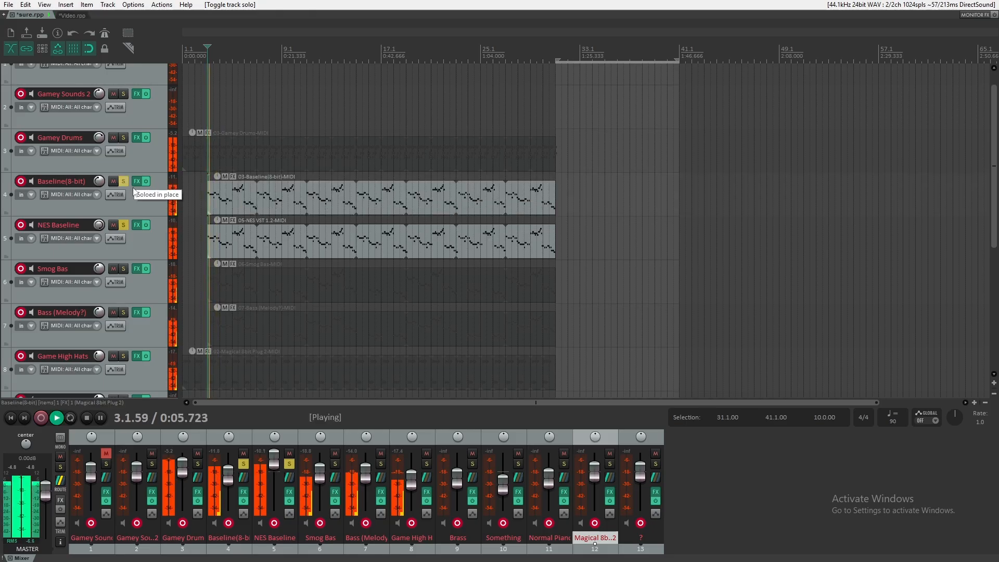
left_click_drag(274, 461, 278, 482)
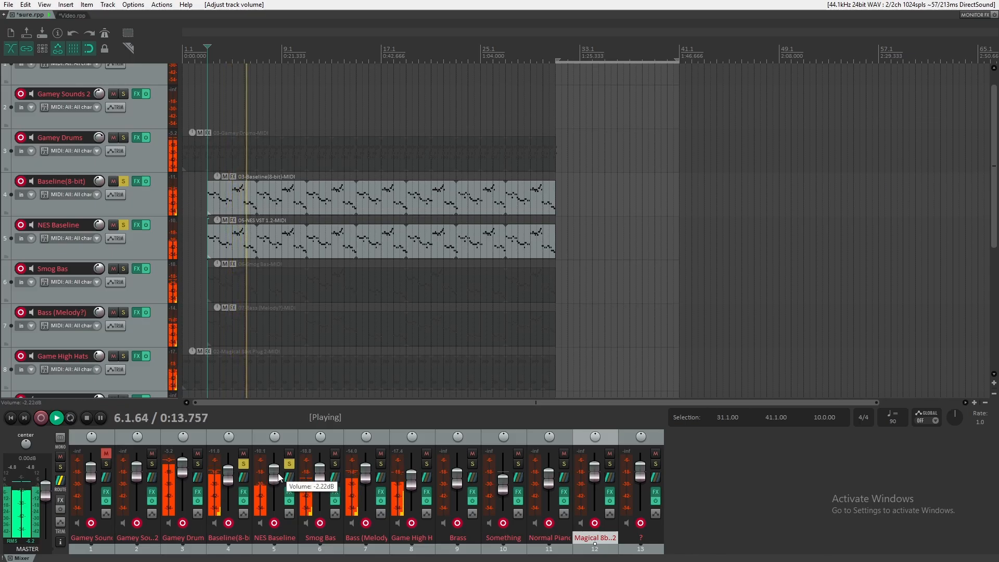
- Fine-tune the NES Baseline volume, stop playback and toggle the solos on both baselines off and on again
left_click_drag(278, 477, 274, 485)
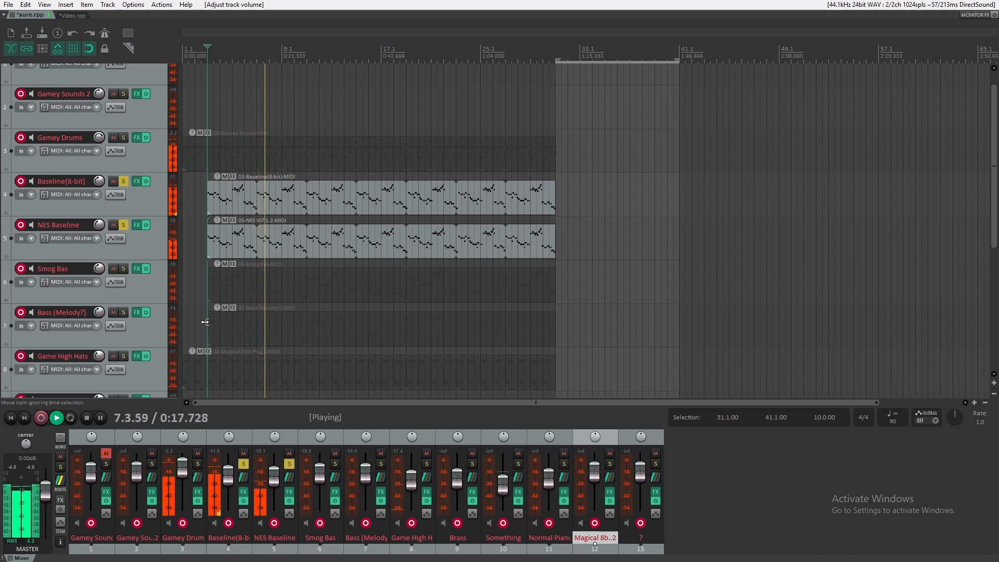
key("space")
left_click(123, 225)
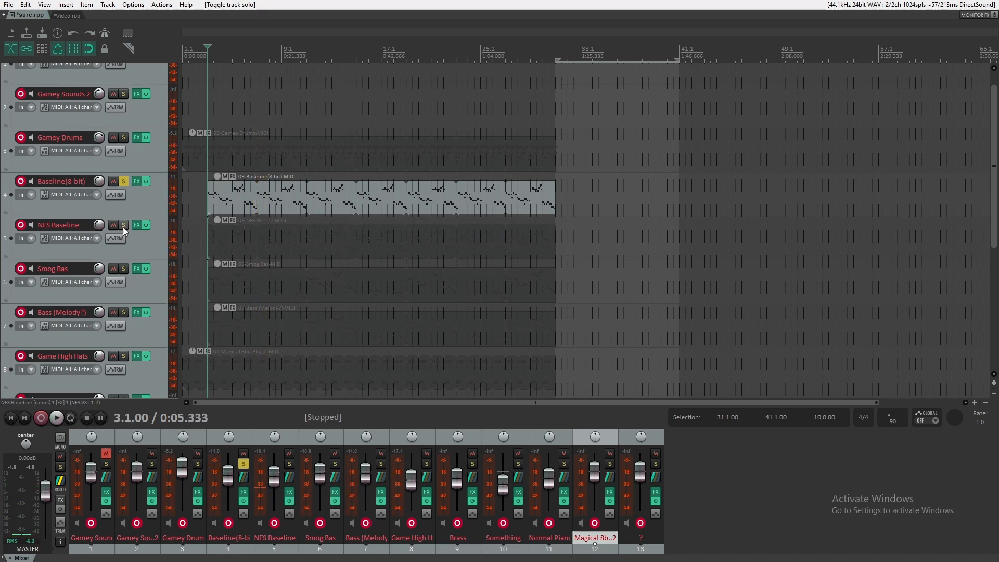
left_click(124, 181)
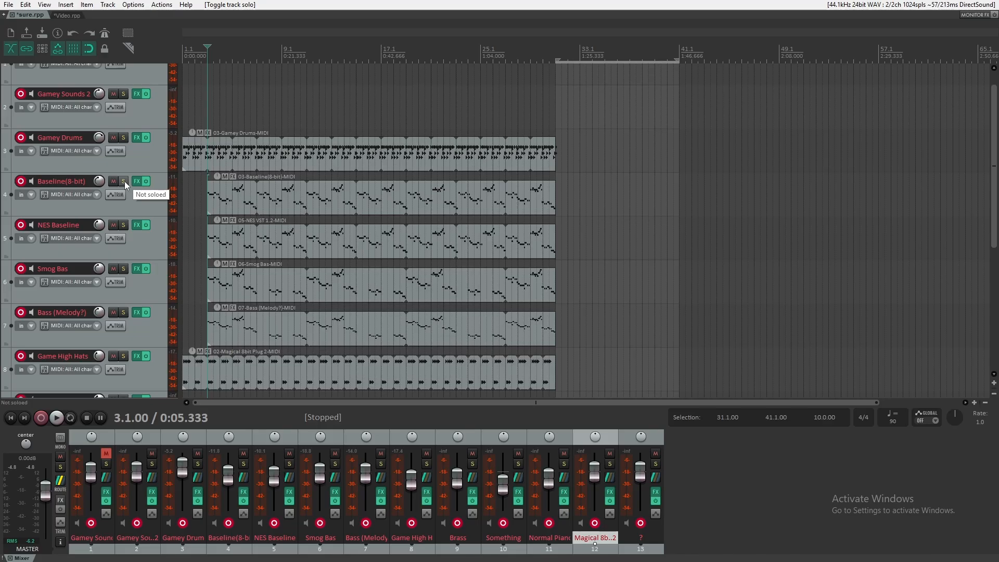
left_click(124, 181)
left_click(125, 225)
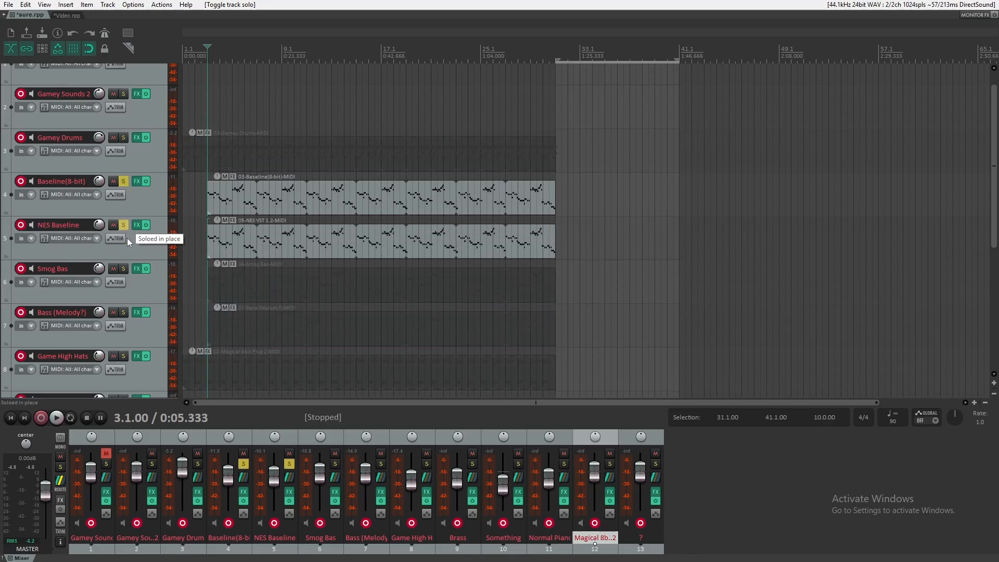
- View the Smog Bas track's Dexed patch and solo Smog Bas and Bass (Melody?) alongside the two baselines
left_click(137, 268)
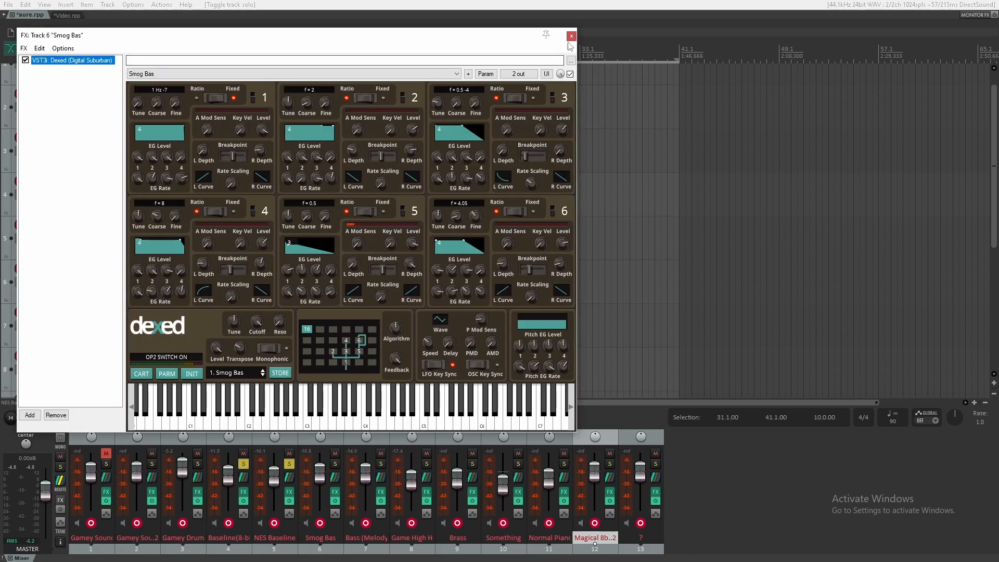
left_click(571, 36)
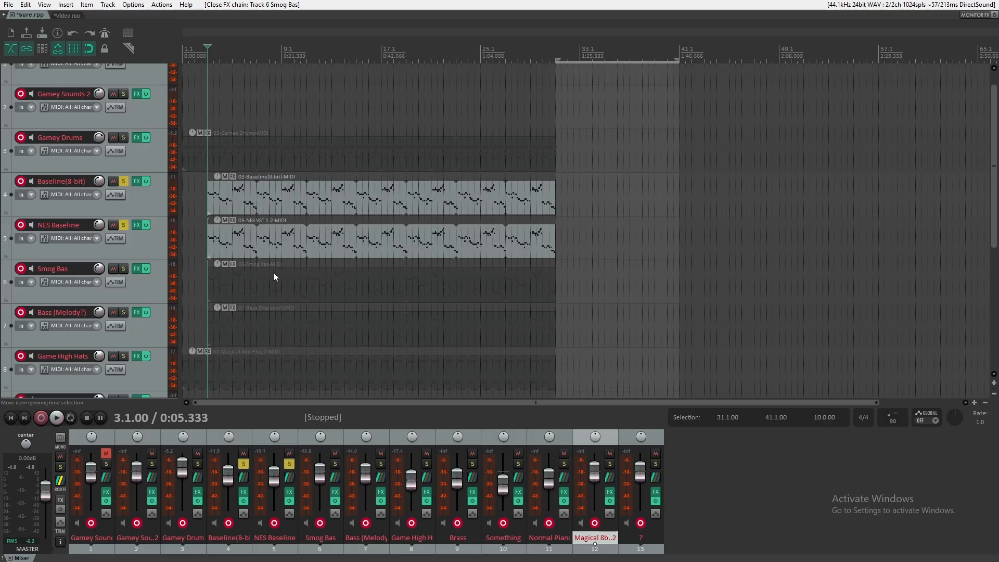
left_click_drag(994, 196, 994, 204)
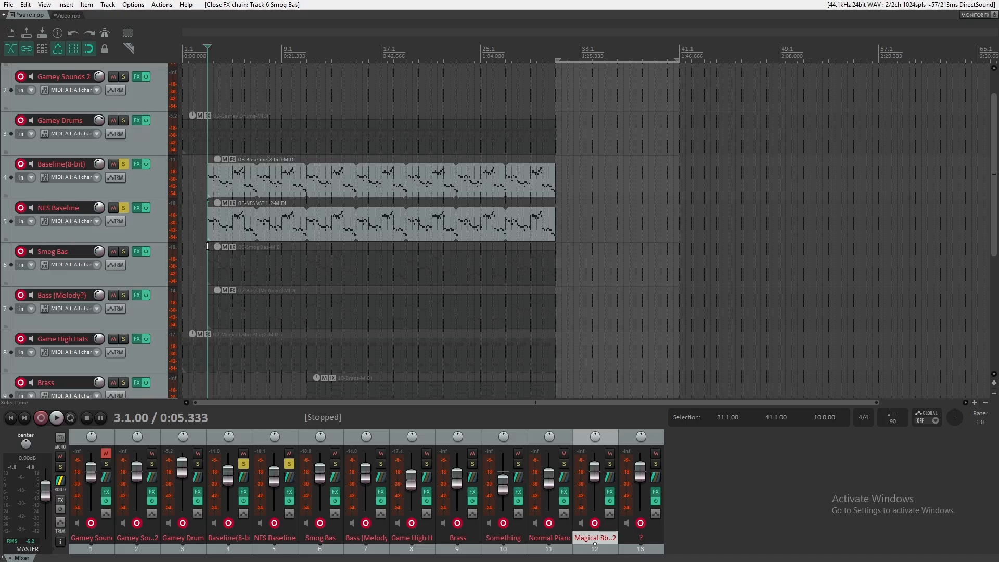
left_click(125, 251)
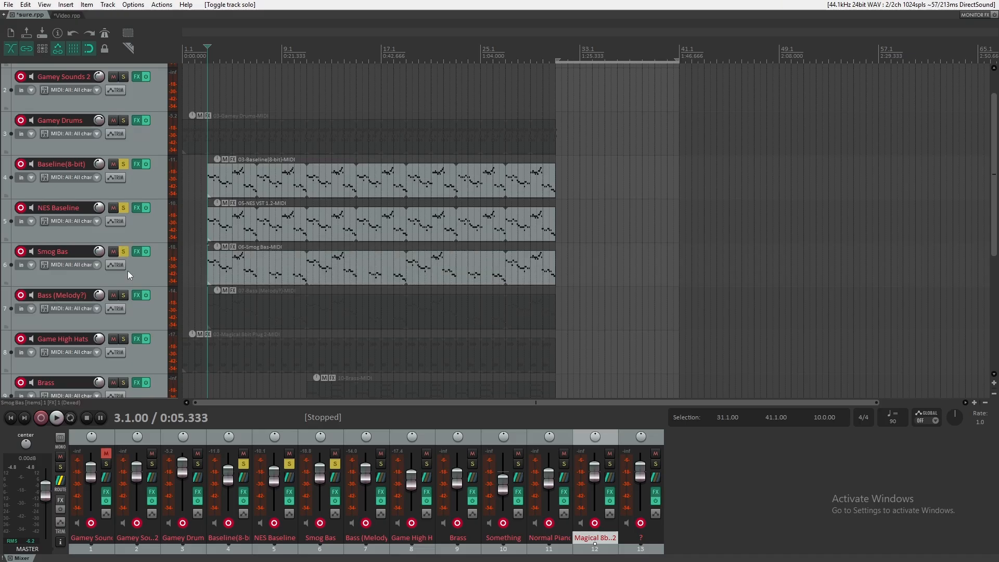
left_click(123, 296)
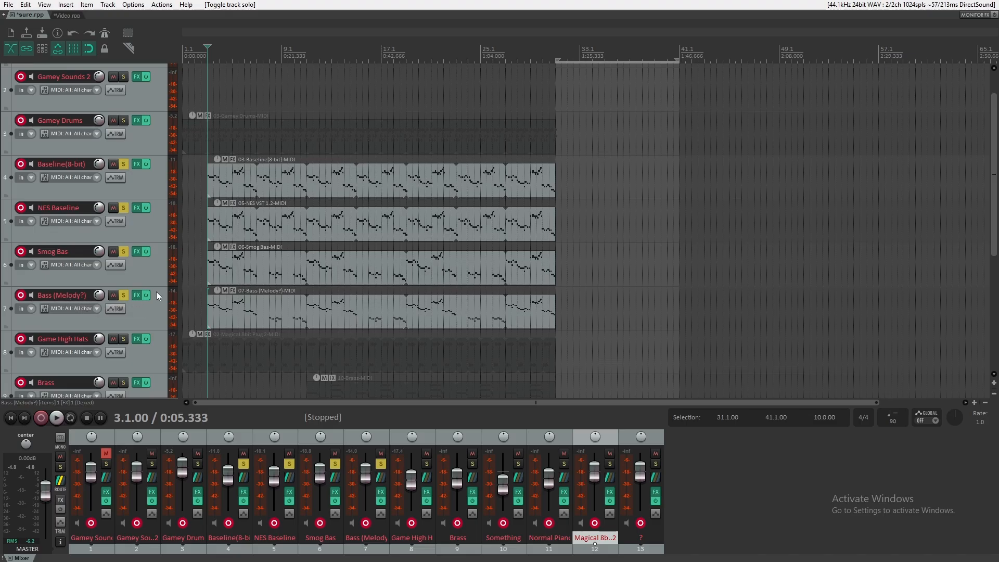
- Open Dexed on the Bass (Melody?) track, audition several notes of the AirheadBas patch and close it
left_click(137, 295)
left_click(258, 416)
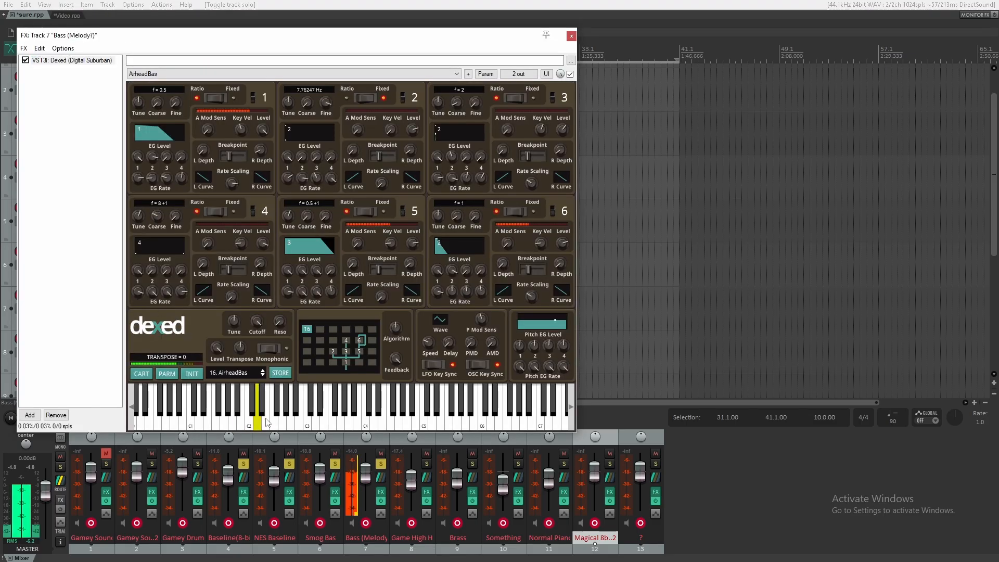
left_click_drag(265, 422, 292, 421)
left_click(572, 35)
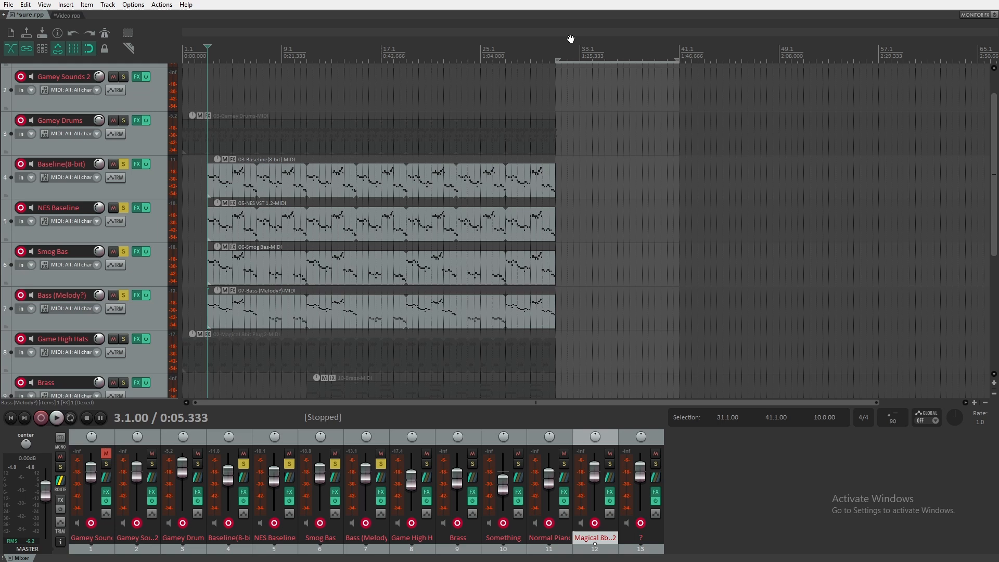
- Examine the MIDI notes of the Smog Bas item and those of the NES Baseline item
double_click(211, 274)
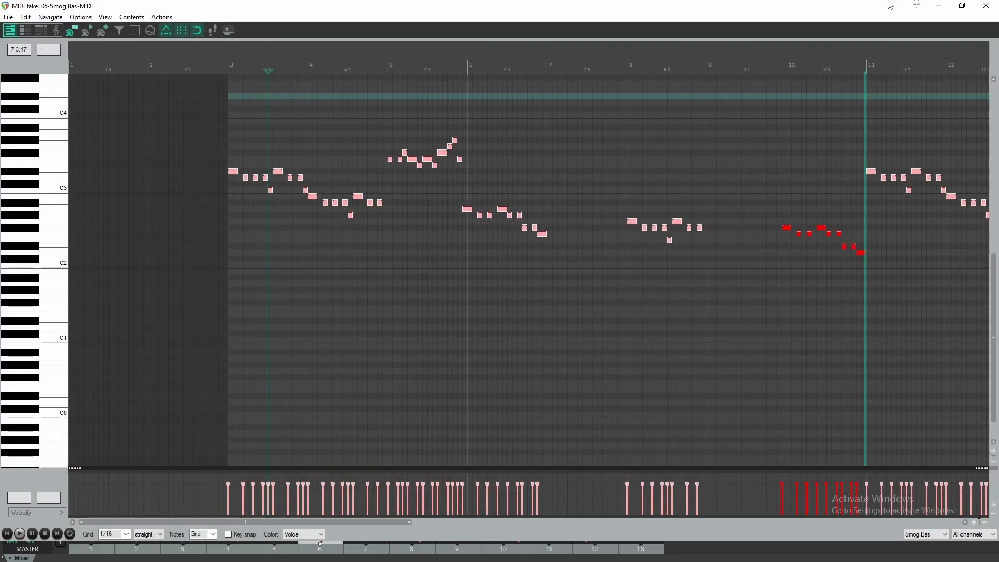
left_click(986, 5)
double_click(296, 227)
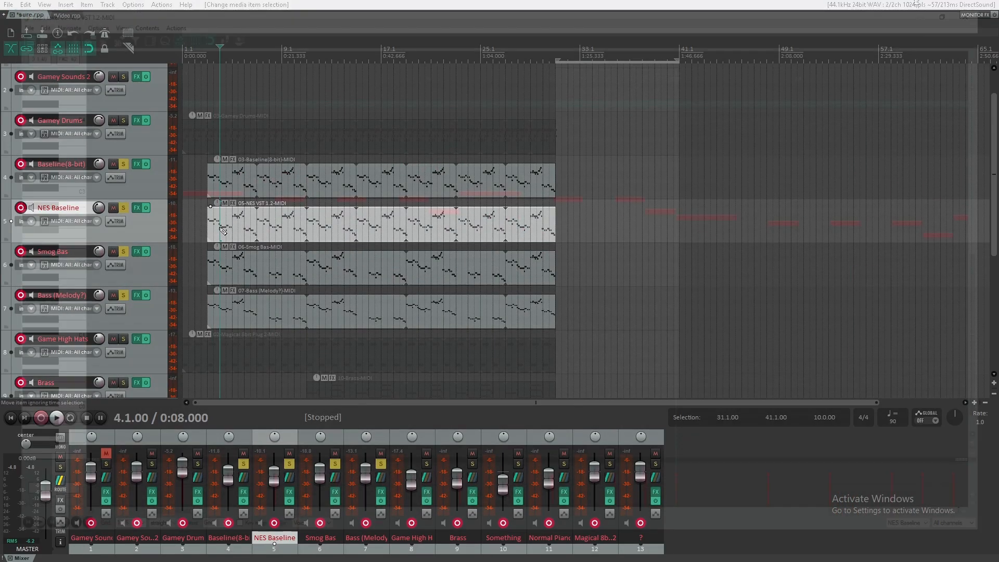
left_click(986, 5)
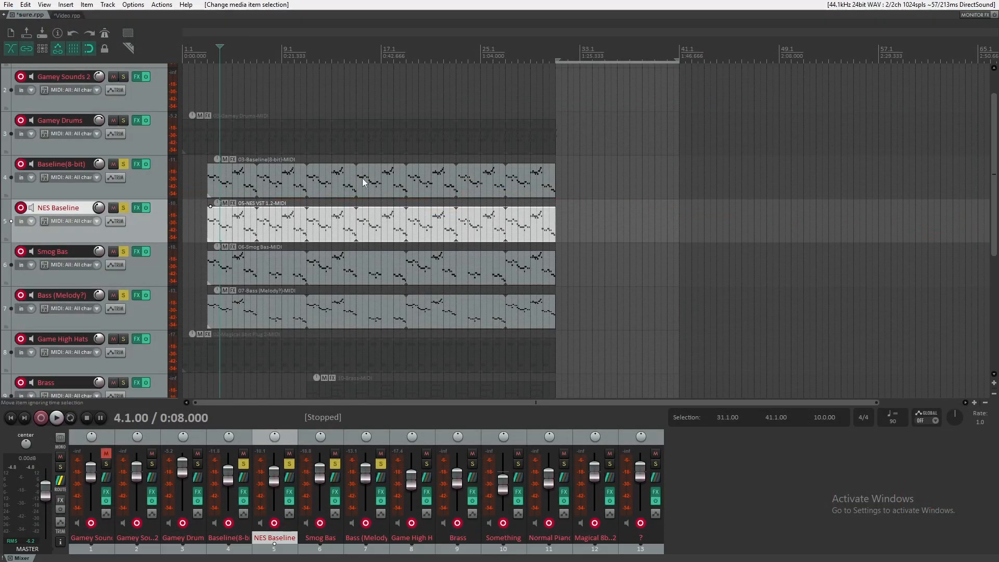
- Reopen the Smog Bas MIDI item, audition notes from C3 upwards on the piano roll and close the editor
double_click(215, 264)
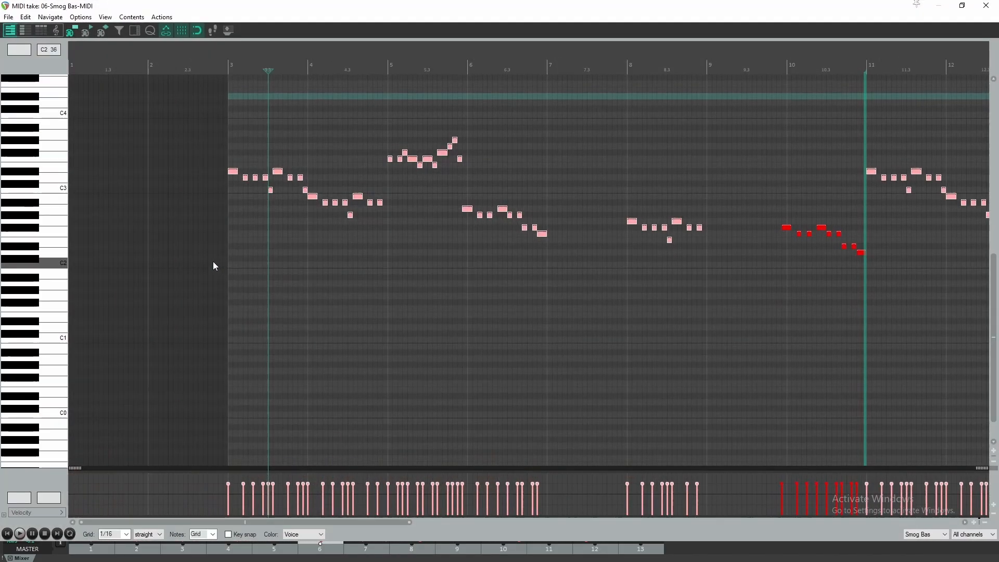
left_click(67, 191)
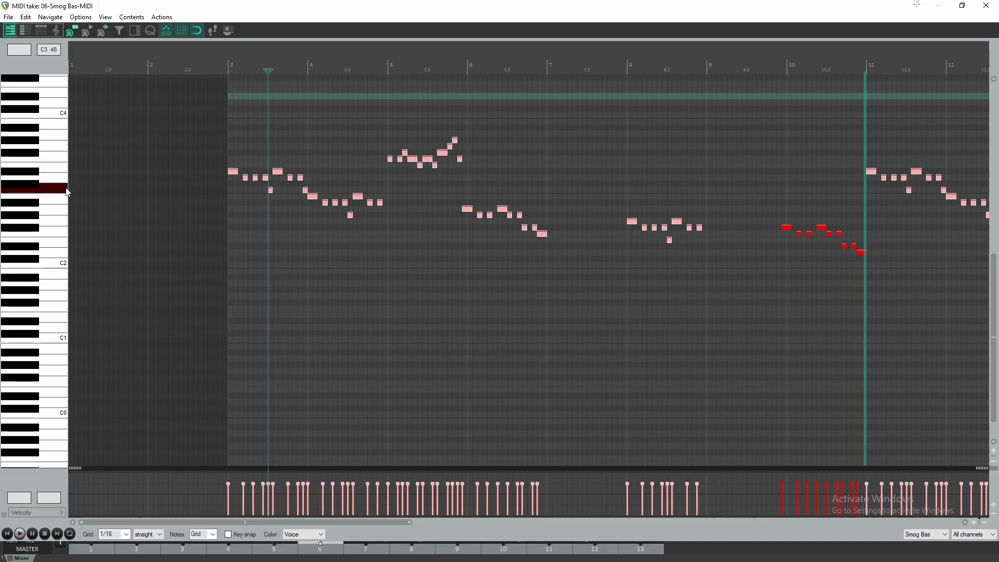
left_click_drag(66, 188, 65, 180)
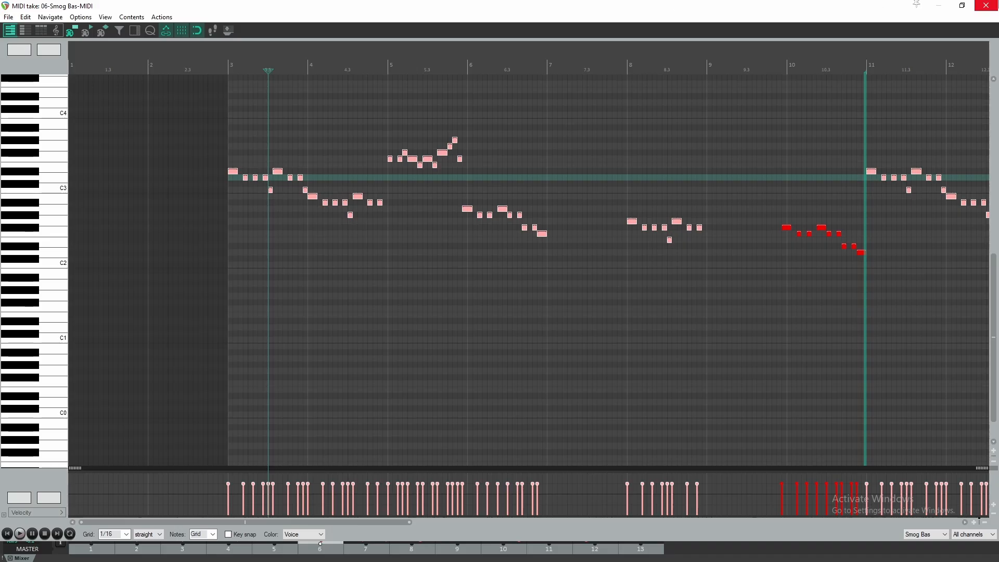
left_click(986, 5)
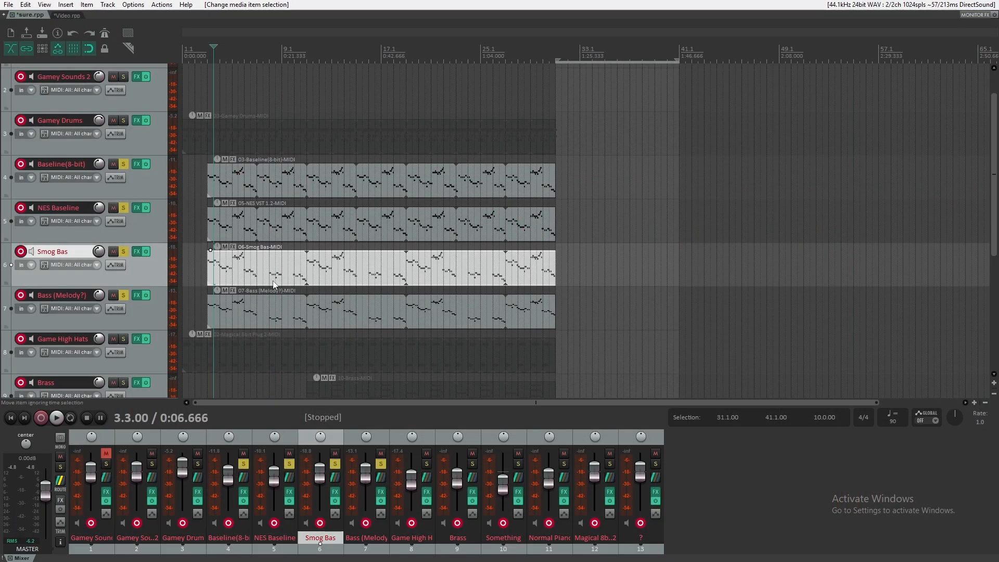
- Open the Bass (Melody?) MIDI item, audition its opening note G3 and close the editor
double_click(261, 311)
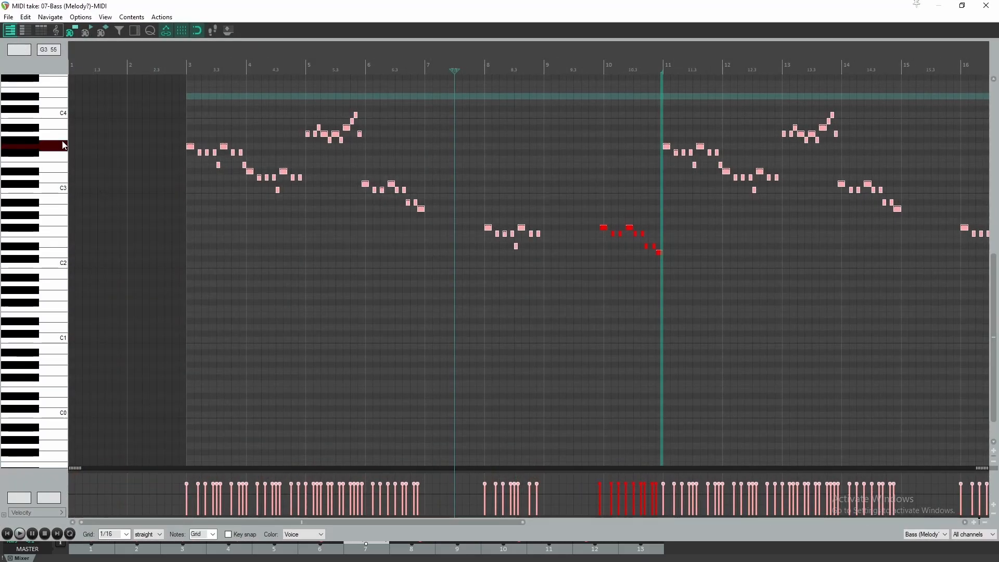
left_click(62, 145)
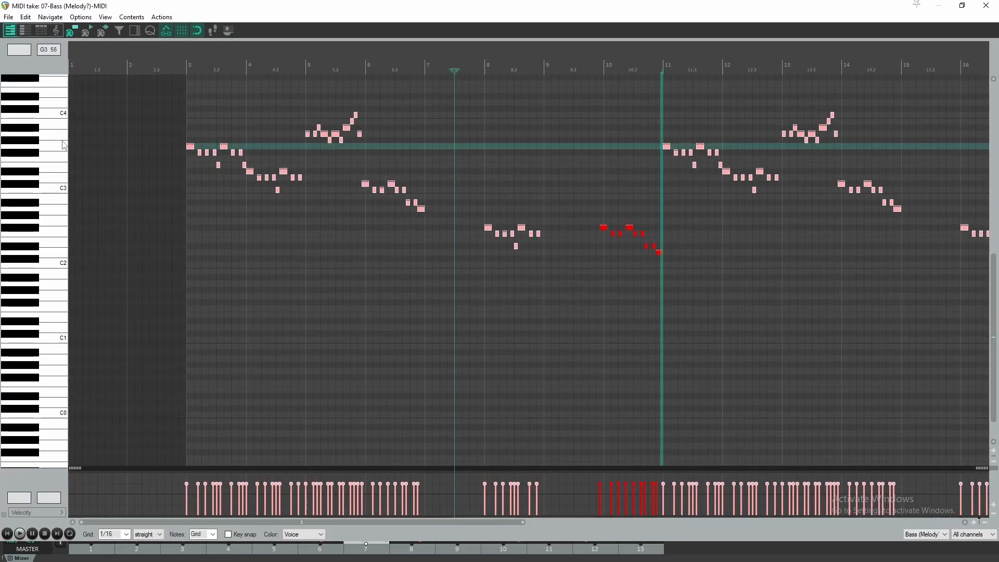
left_click(986, 5)
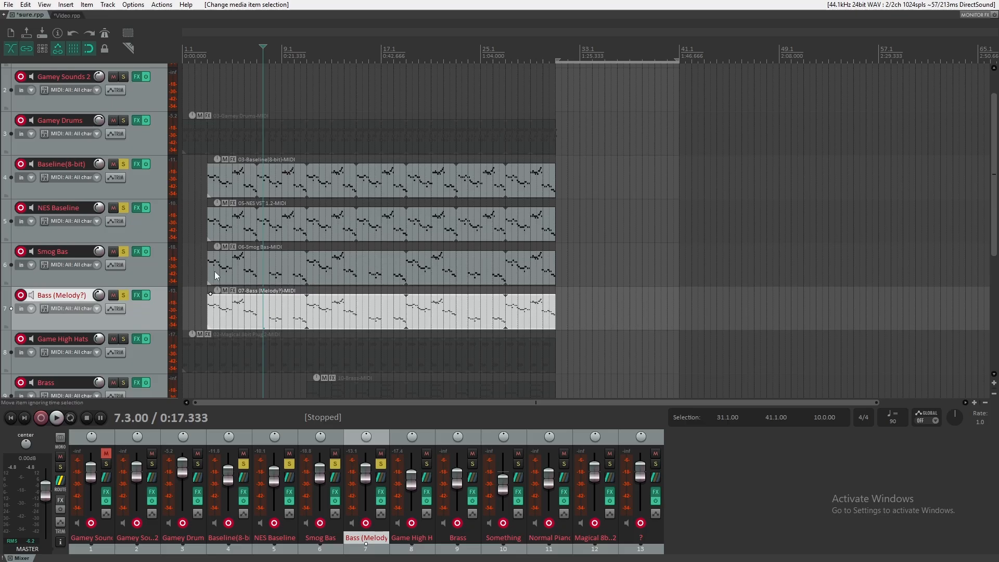
- Audition notes just above C3 in the Smog Bas MIDI item again for comparison with Bass (Melody?)
double_click(241, 269)
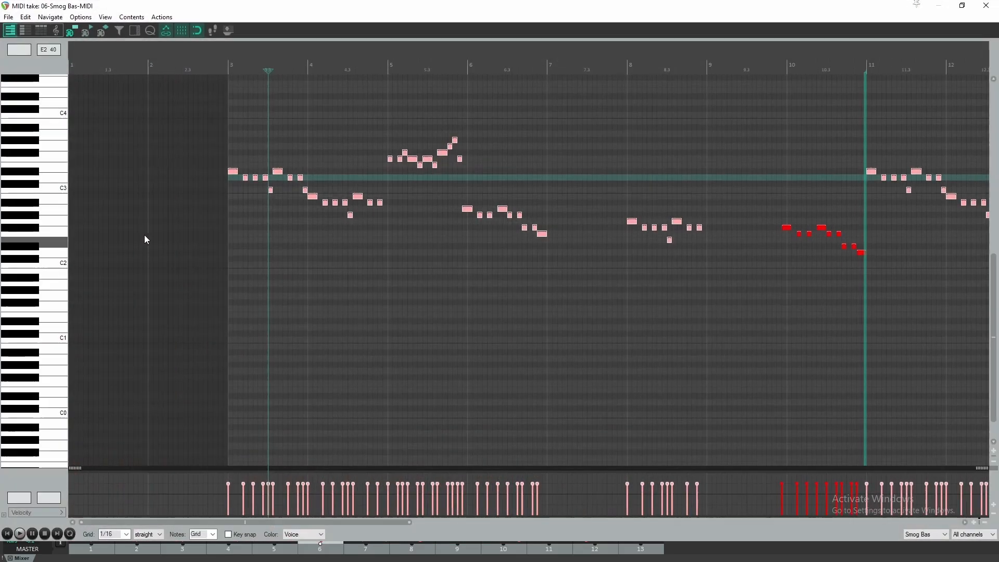
left_click(65, 183)
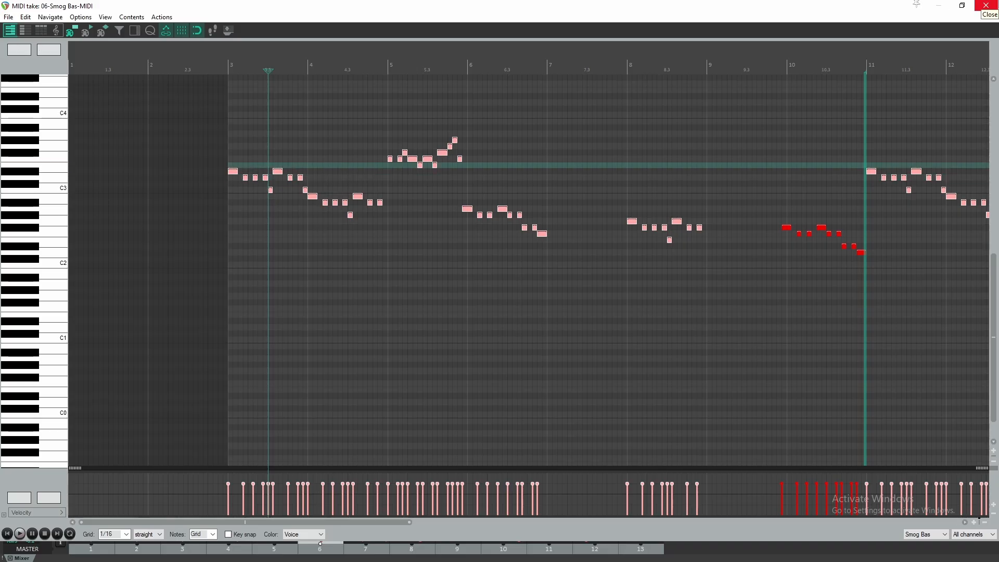
left_click(986, 6)
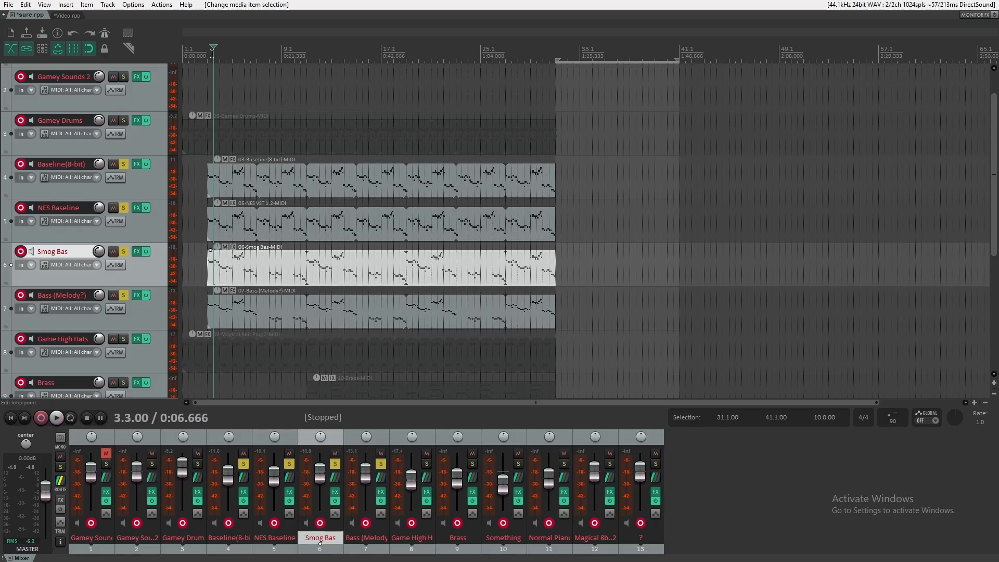
- Play the four soloed baseline and bass tracks together from bar 3, then stop playback
left_click(207, 52)
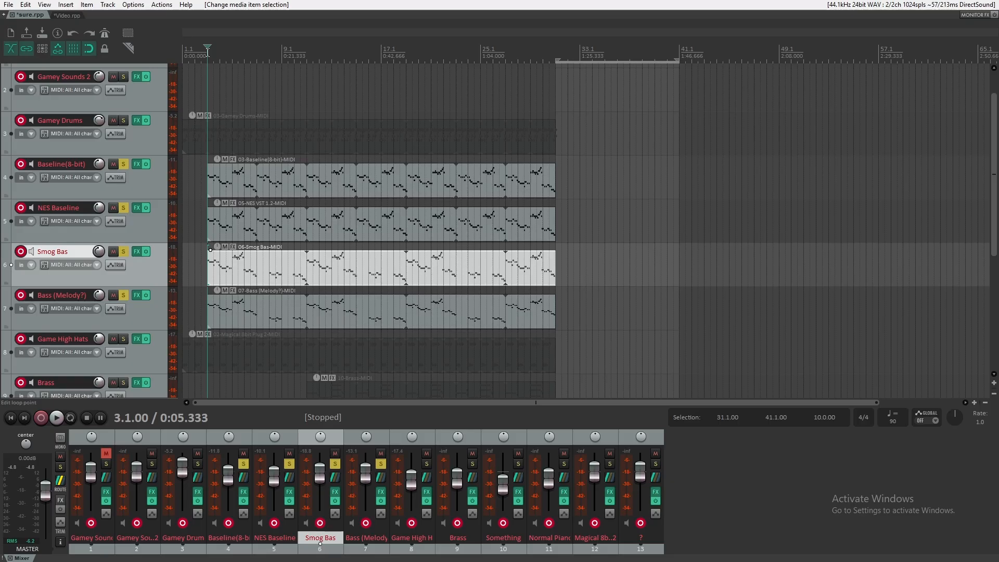
key("space")
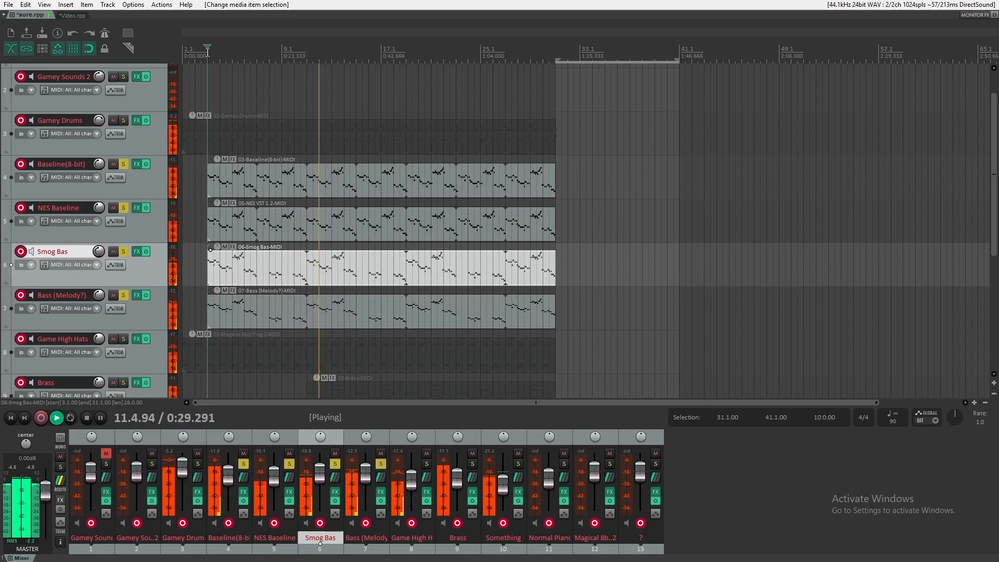
key("space")
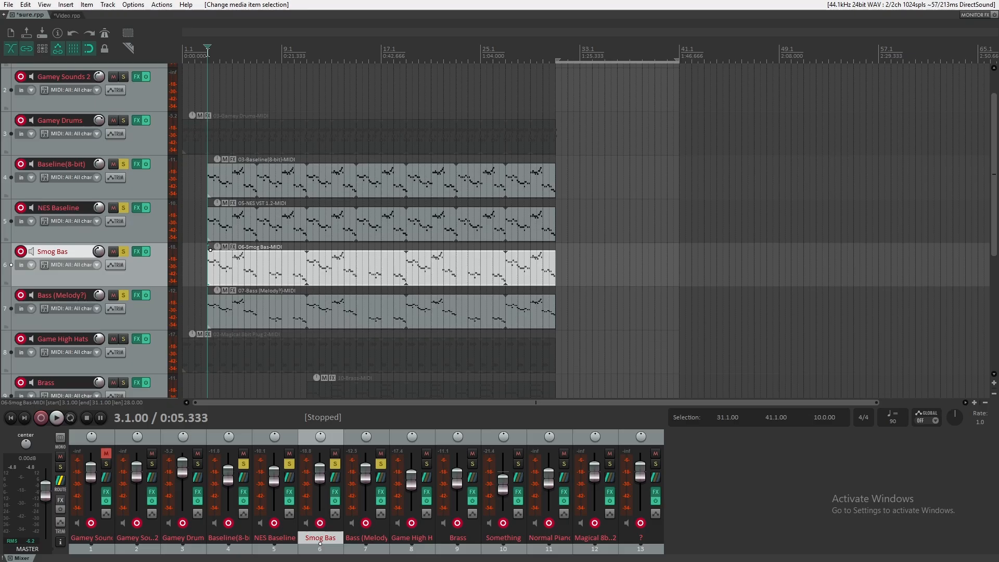
- Clear the solos on both baselines, Smog Bas and Bass (Melody?), and briefly play the mix from bar 1
left_click(183, 48)
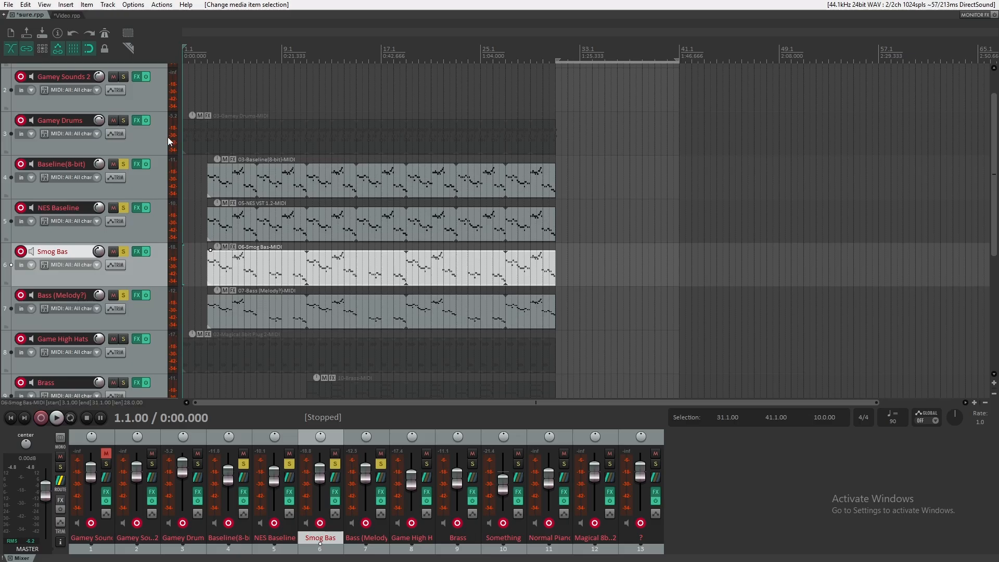
left_click(123, 164)
left_click(124, 208)
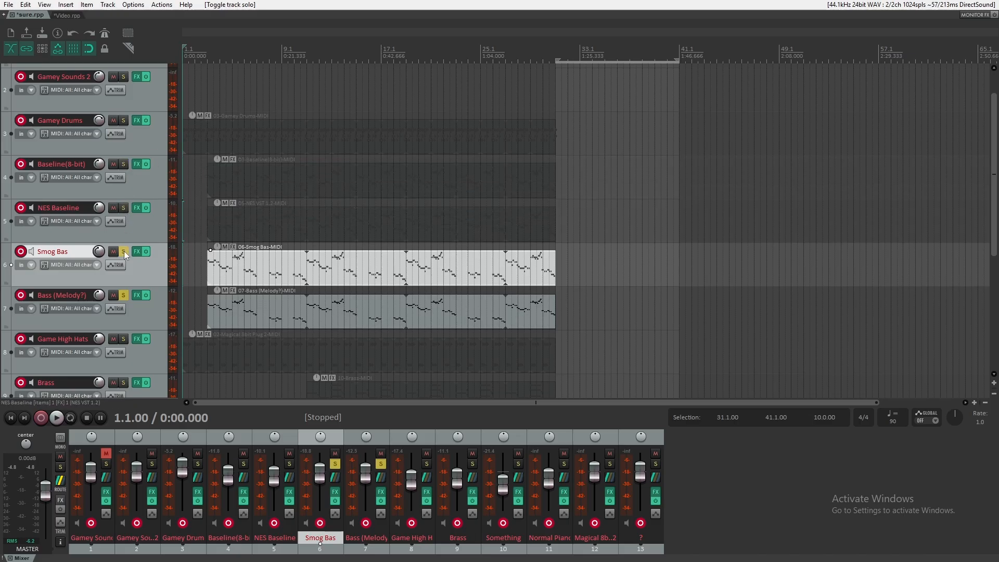
left_click(124, 252)
left_click(121, 296)
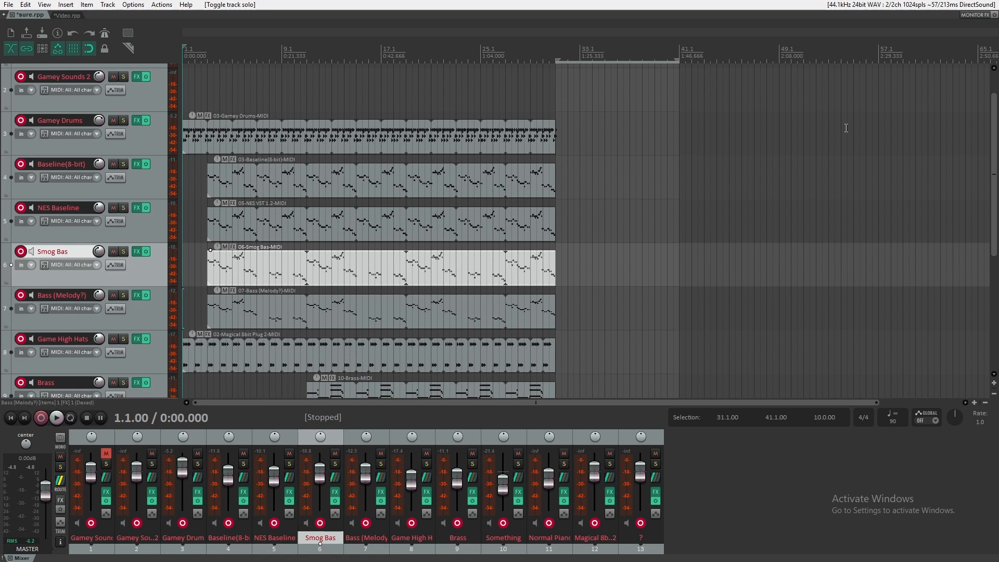
key("space")
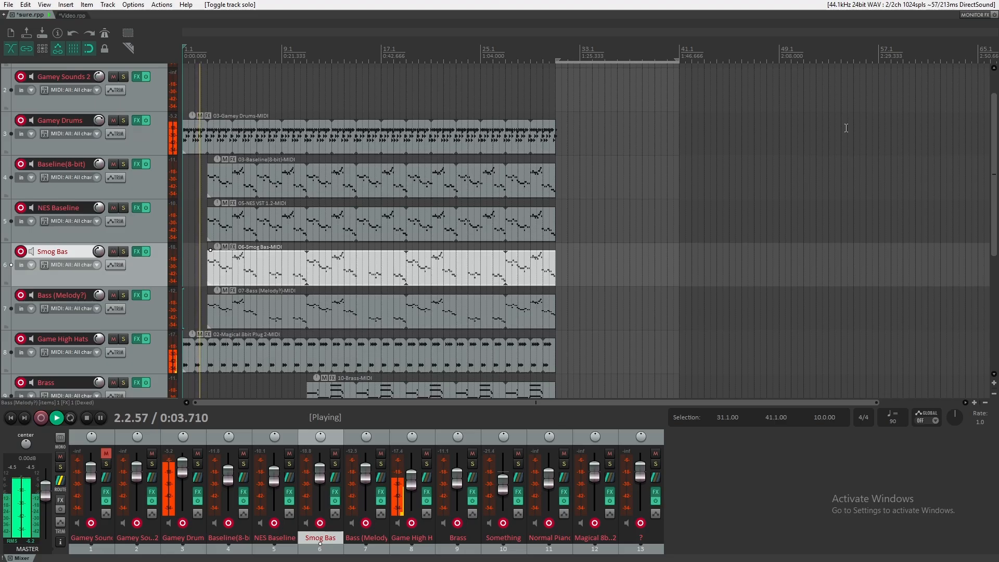
key("space")
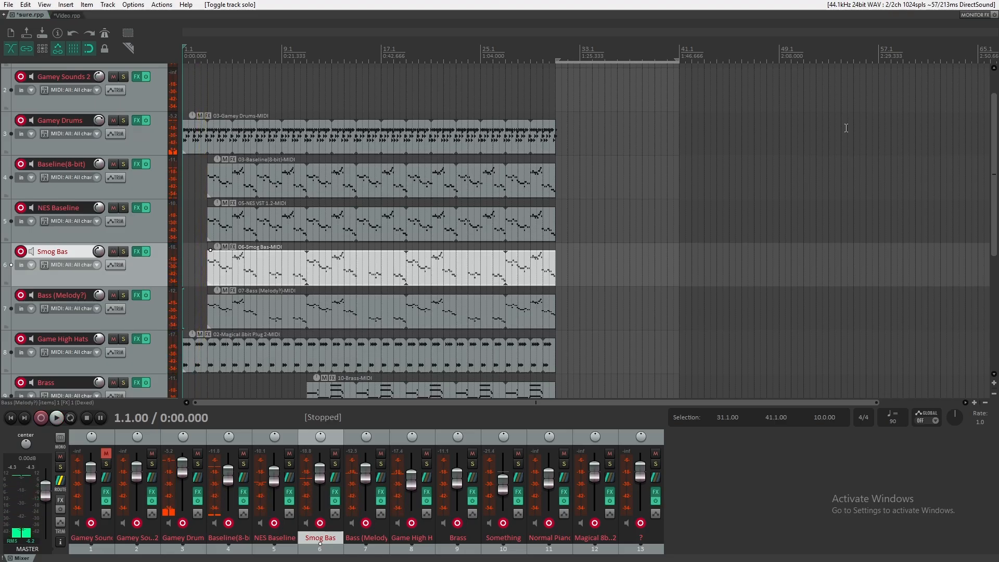
- Play the mix from bar 3, where the baselines and basses join the drums
left_click(209, 60)
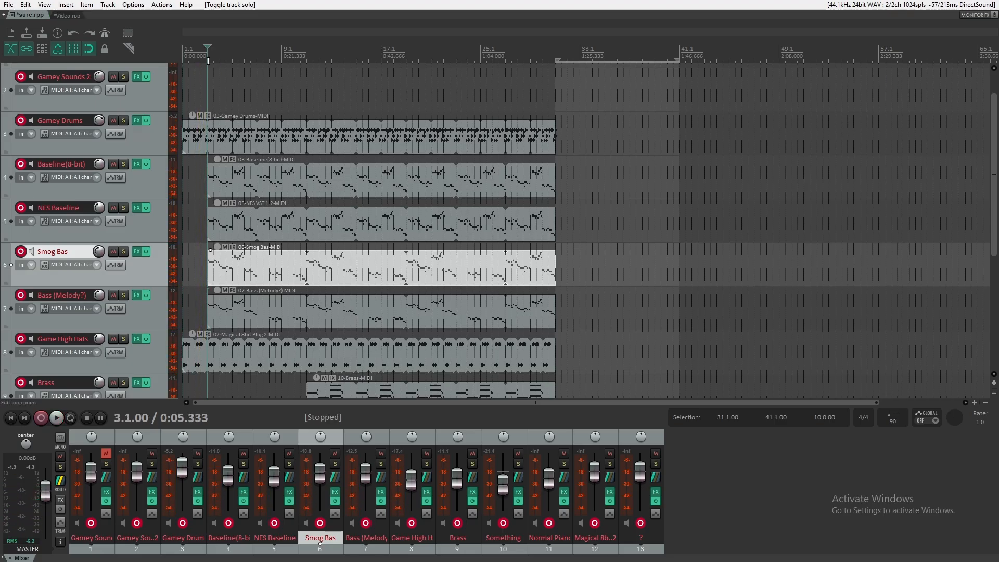
key("space")
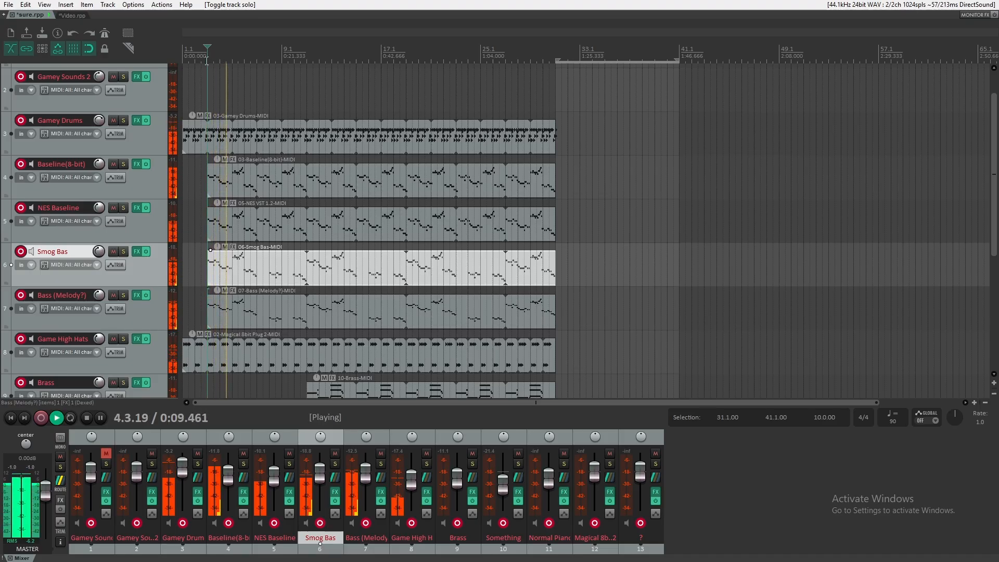
scroll(208, 60, "up", 4)
scroll(219, 73, "up", 4)
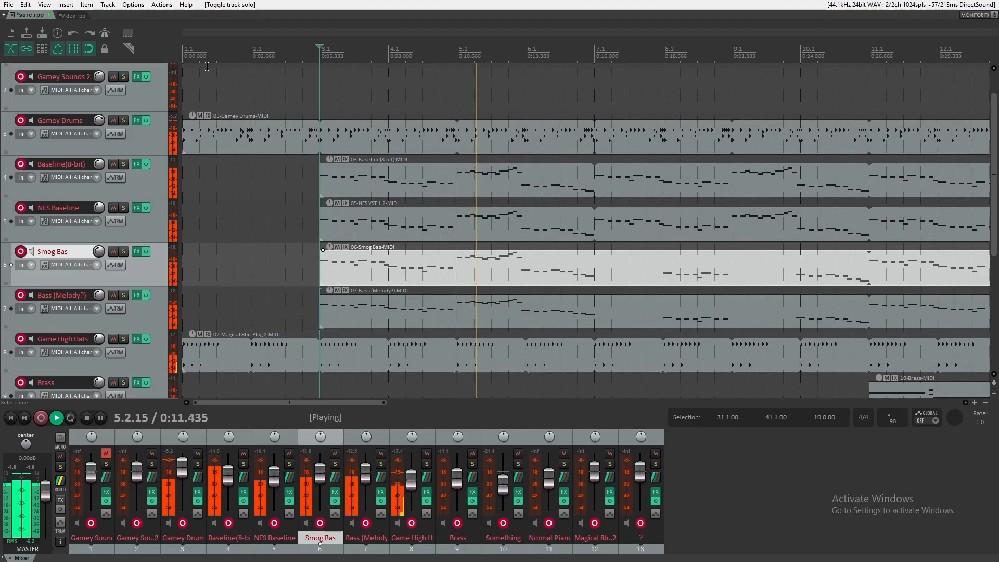
- Play the mix from bar 3 until just before the brass enters at bar 11, then stop playback
key("space")
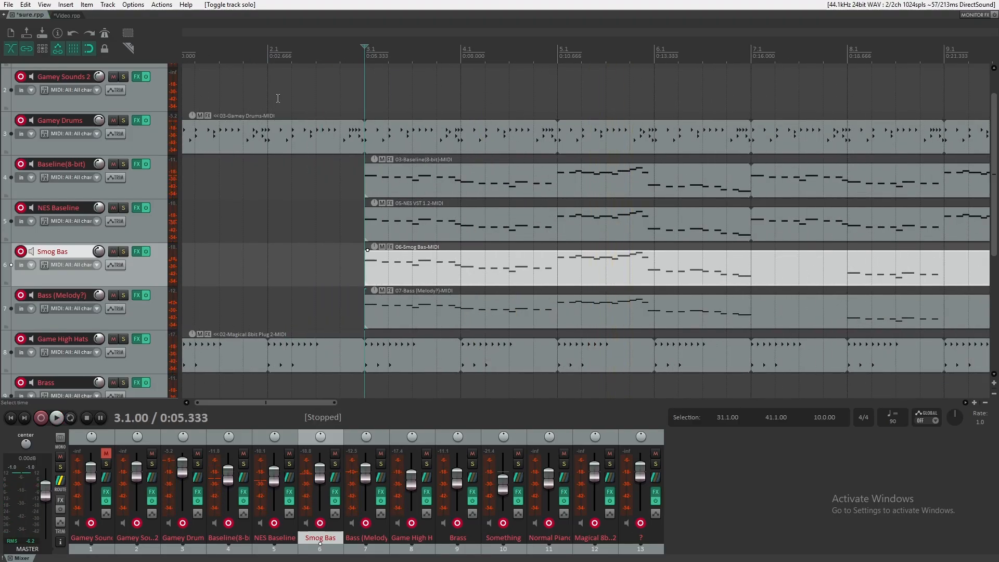
scroll(278, 98, "down", 4)
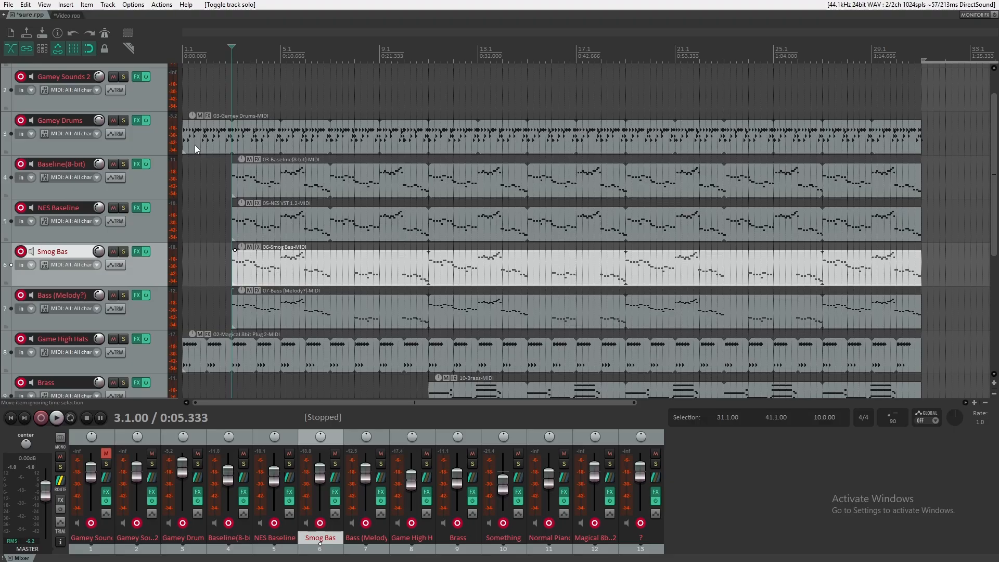
scroll(195, 145, "up", 3)
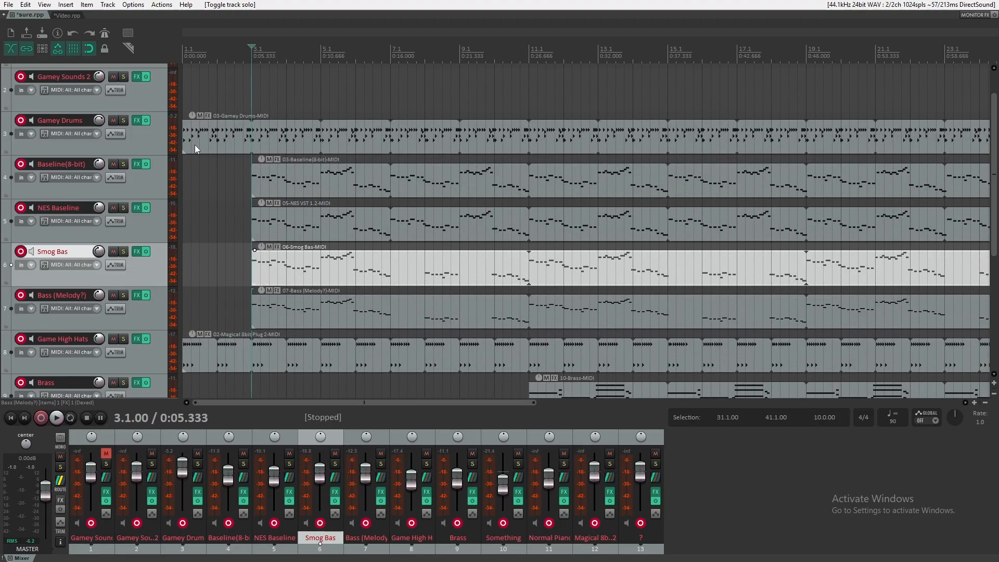
scroll(195, 145, "up", 1)
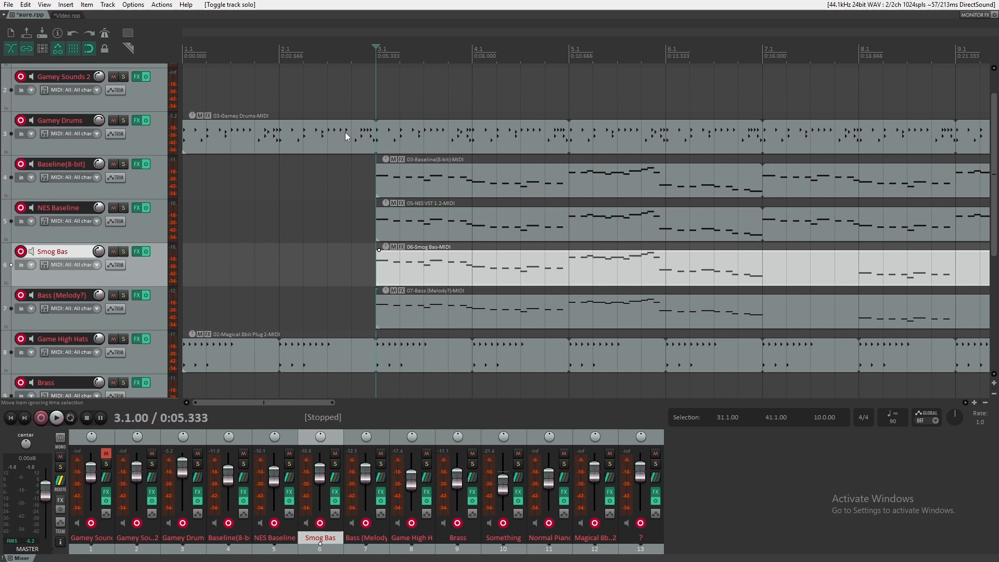
scroll(345, 136, "down", 4)
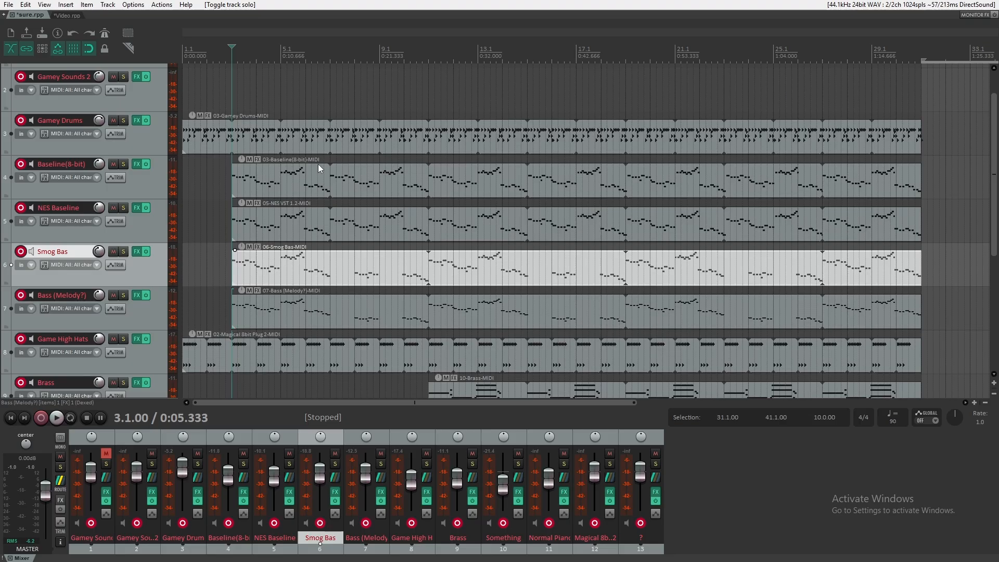
key("space")
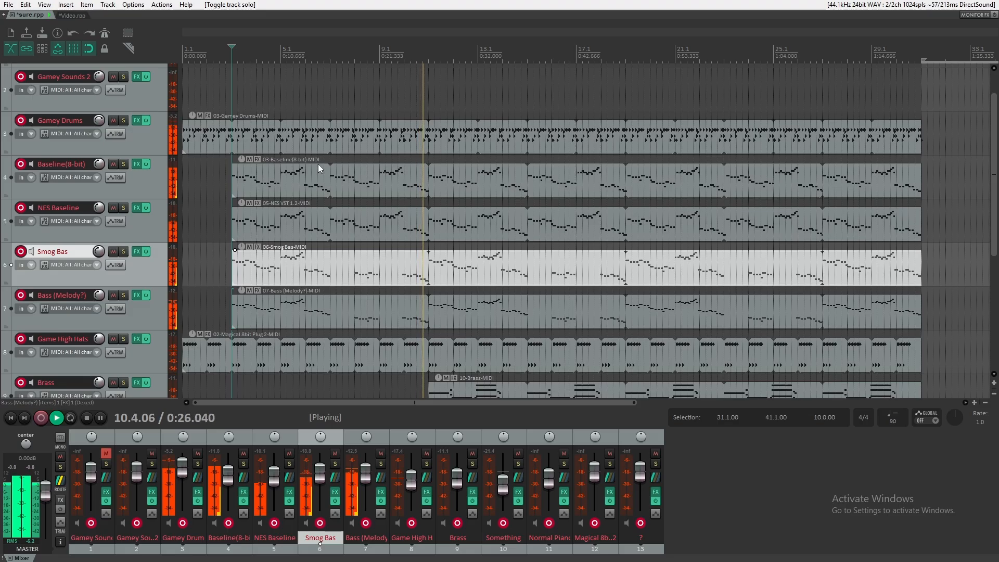
key("space")
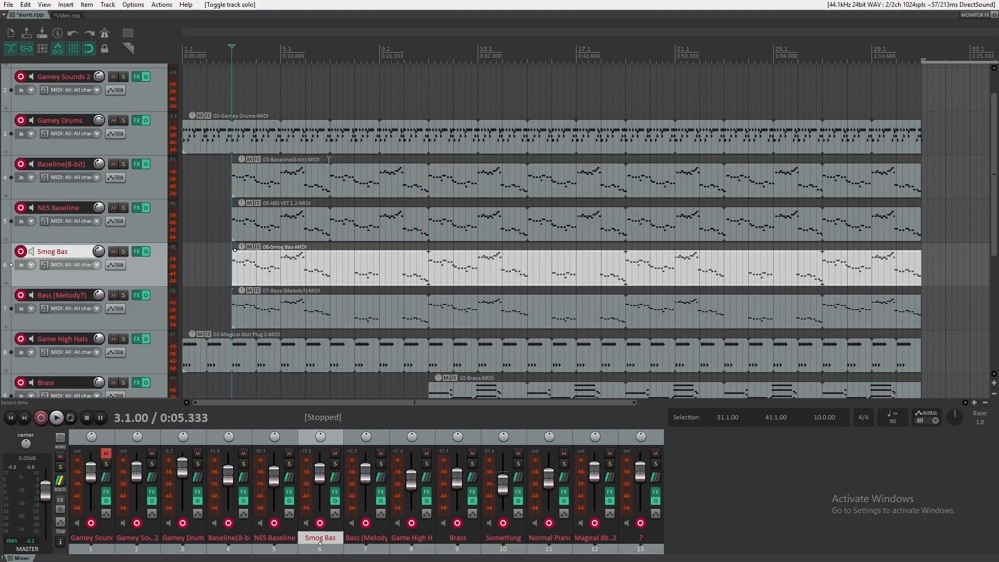
- Play the mix from bar 8 into the section where the Brass and Something tracks enter
left_click_drag(995, 147, 998, 204)
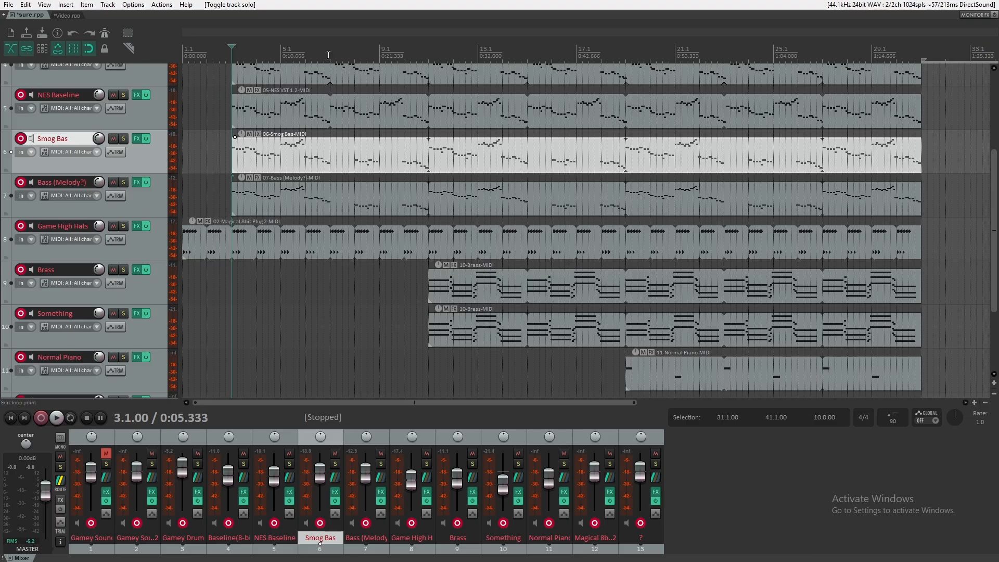
left_click(396, 54)
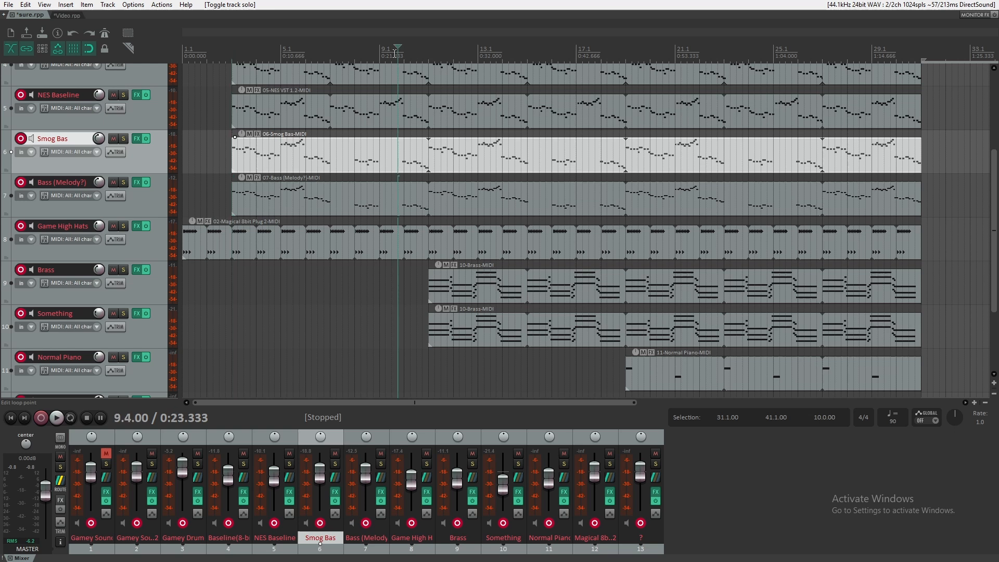
left_click(360, 49)
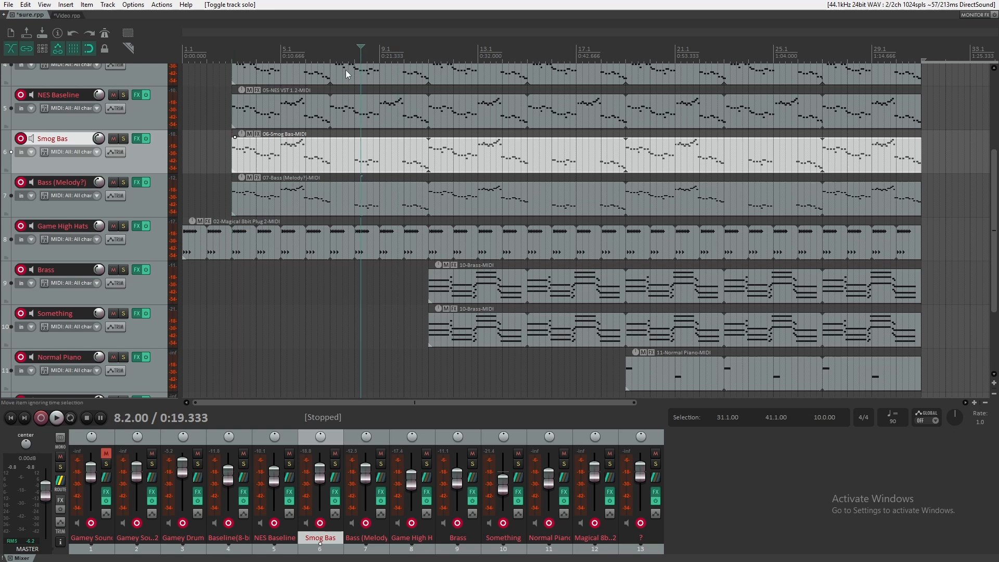
left_click(354, 52)
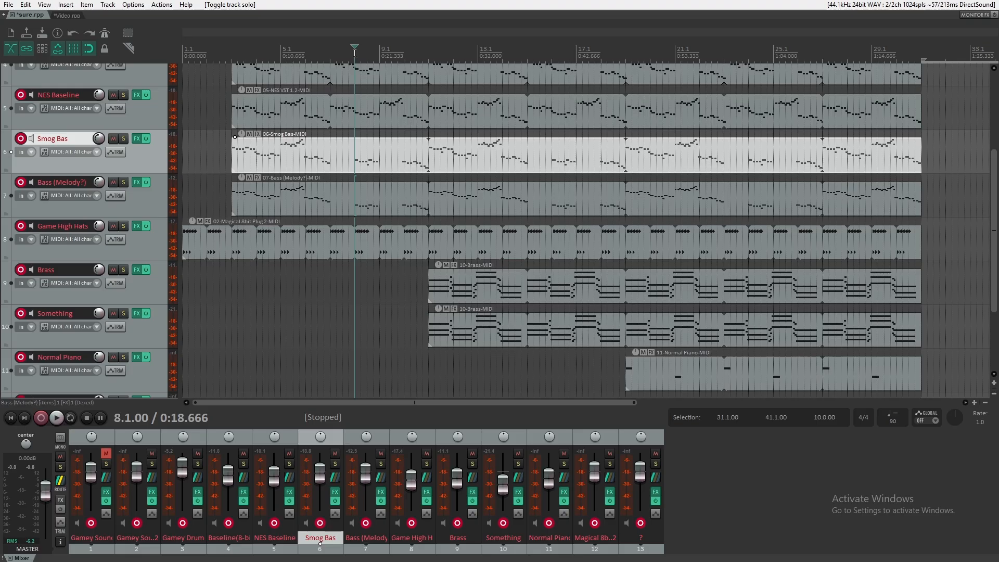
key("space")
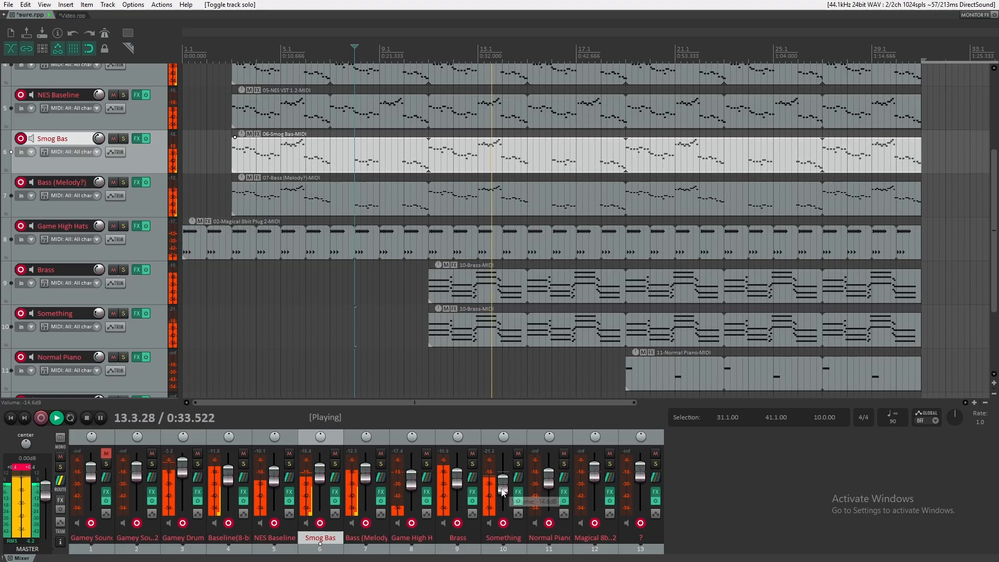
- While replaying from 10.4, set the Something track's volume to about -11.9 dB and the Brass track's to about -6.41 dB
mouse_move(506, 489)
left_mouse_down()
mouse_move(459, 486)
mouse_move(502, 483)
left_mouse_up()
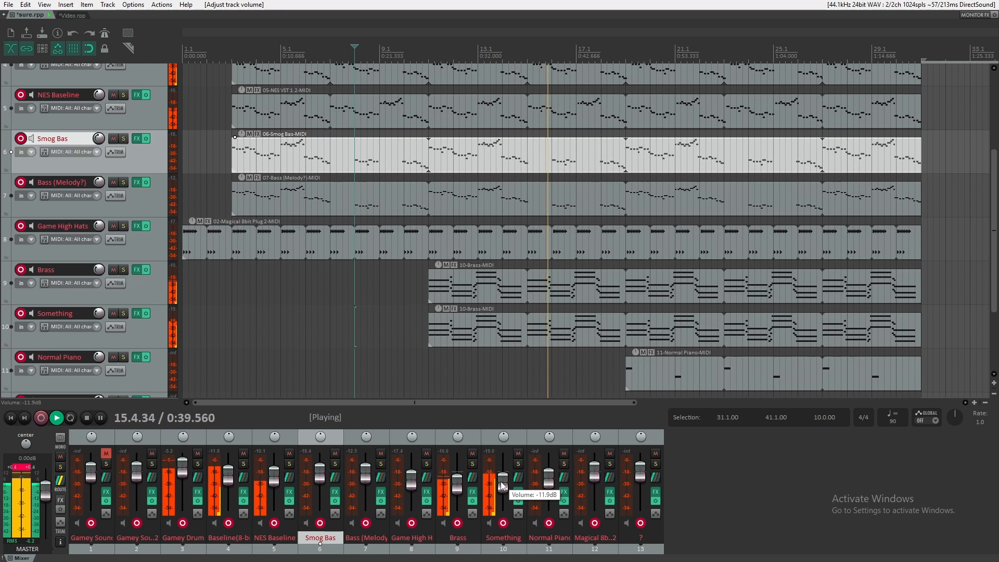
left_click(422, 55)
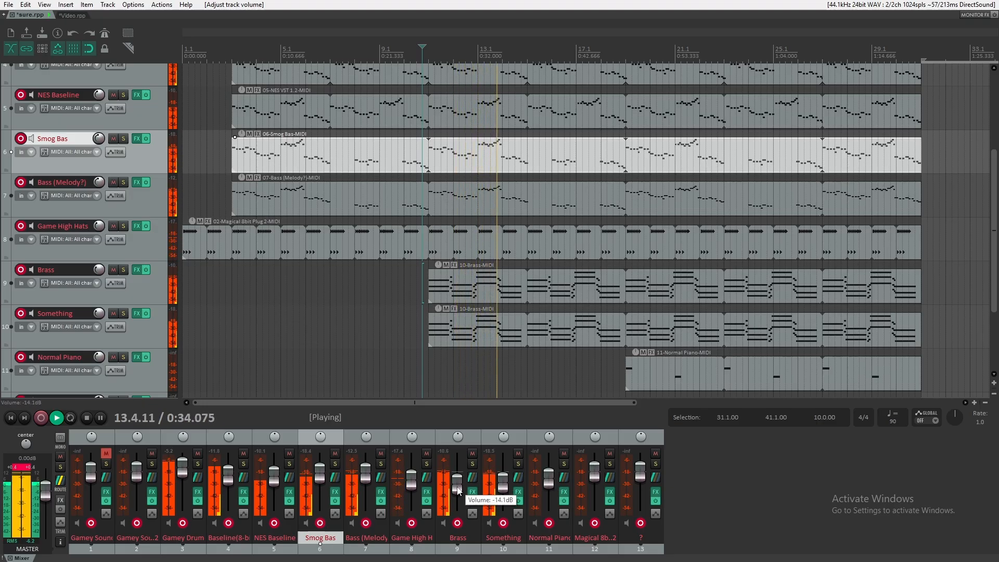
left_click_drag(503, 481, 454, 482)
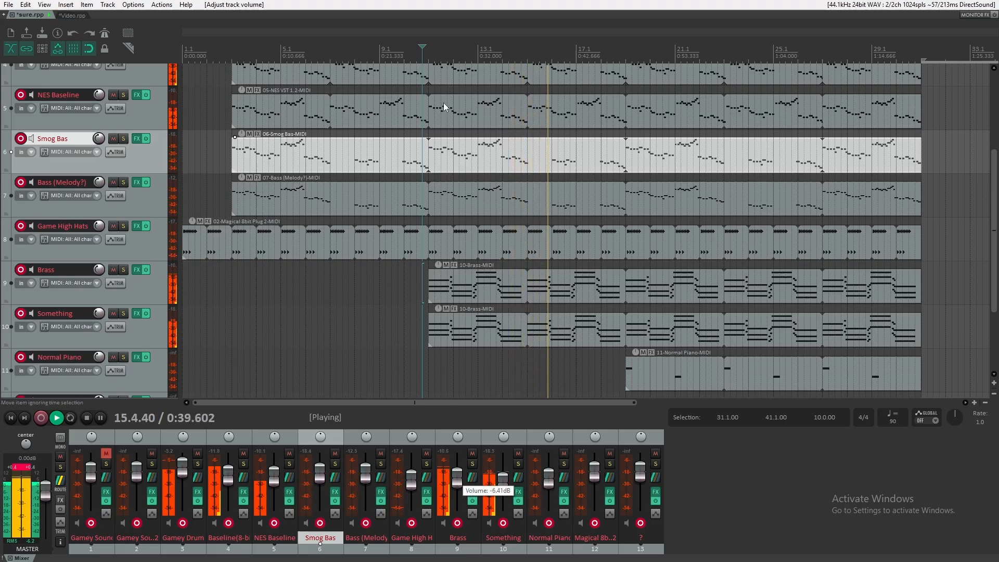
- Play the rebalanced mix from 10.4 through the Brass and Something chords to about bar 18, then stop
left_click(422, 51)
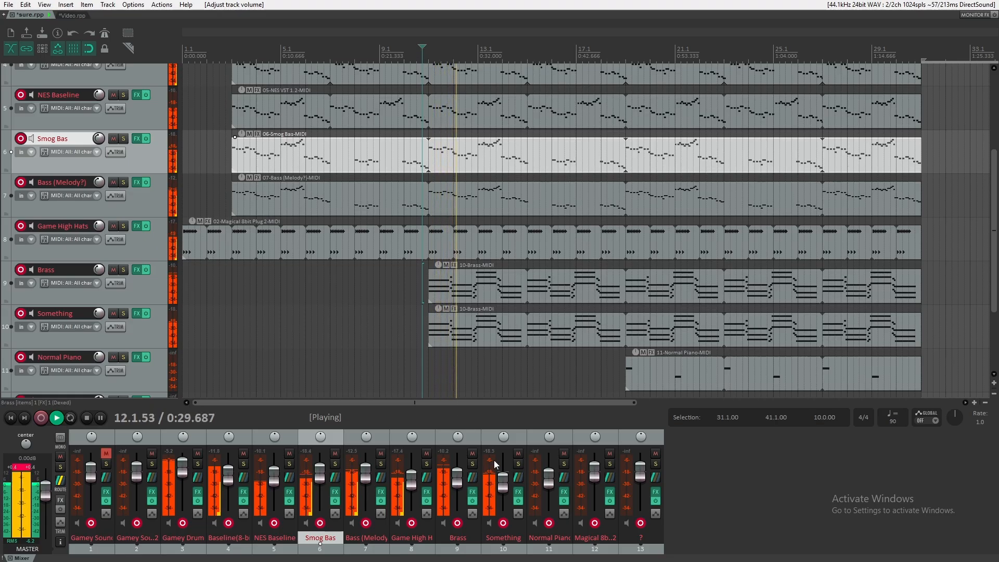
mouse_move(504, 491)
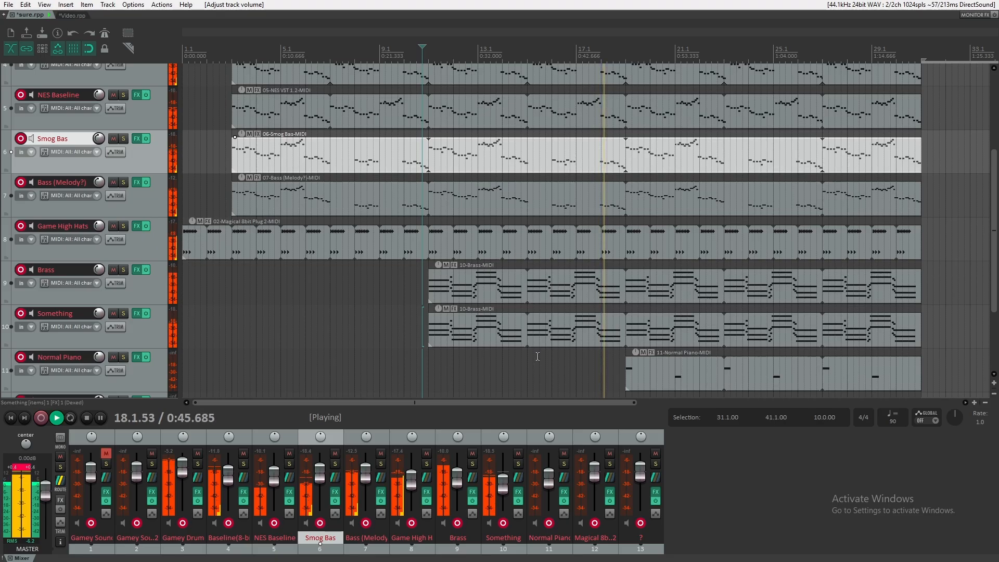
key("space")
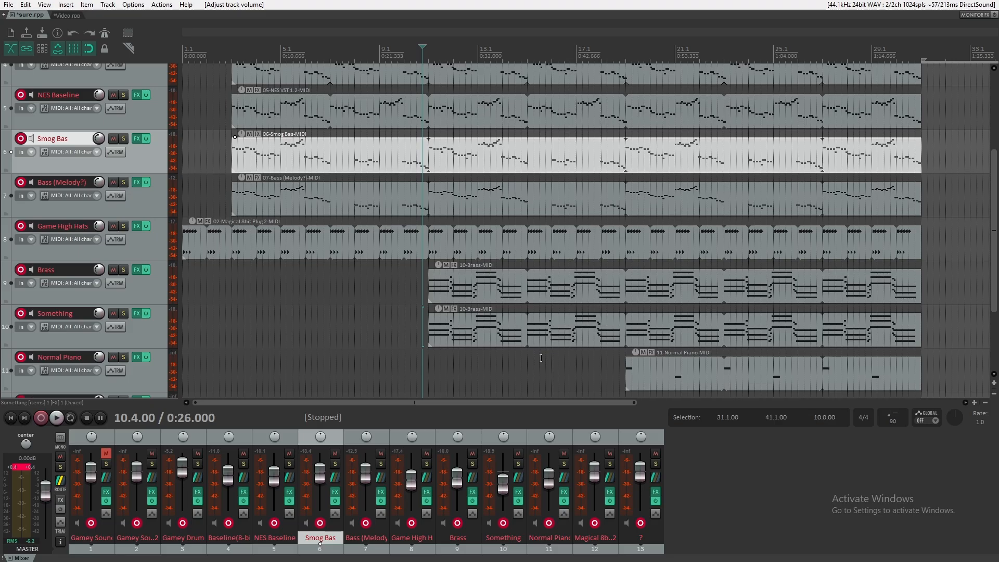
- Replay the brass entrance from 10.4 and once more from bar 9, stopping playback after each pass
key("space")
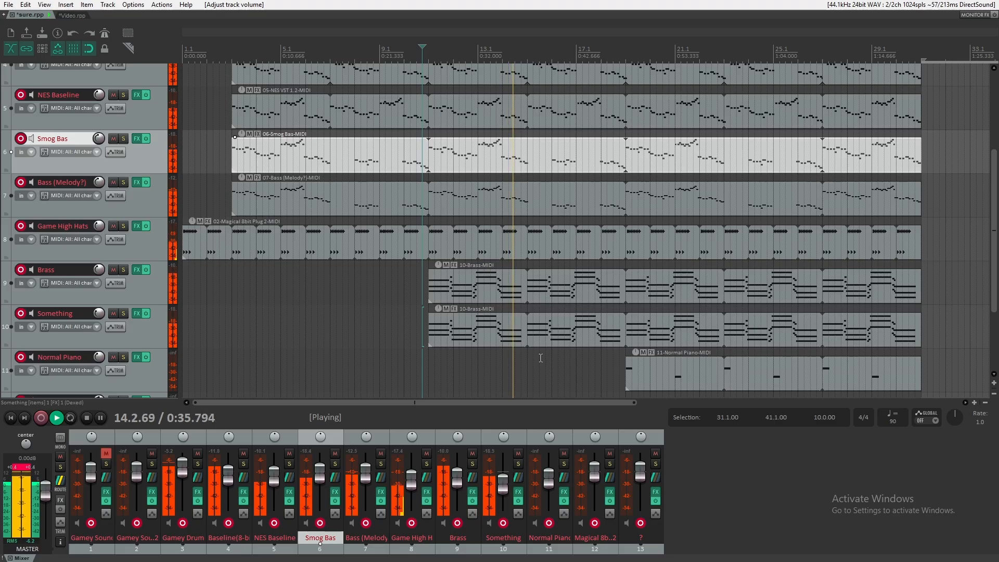
key("space")
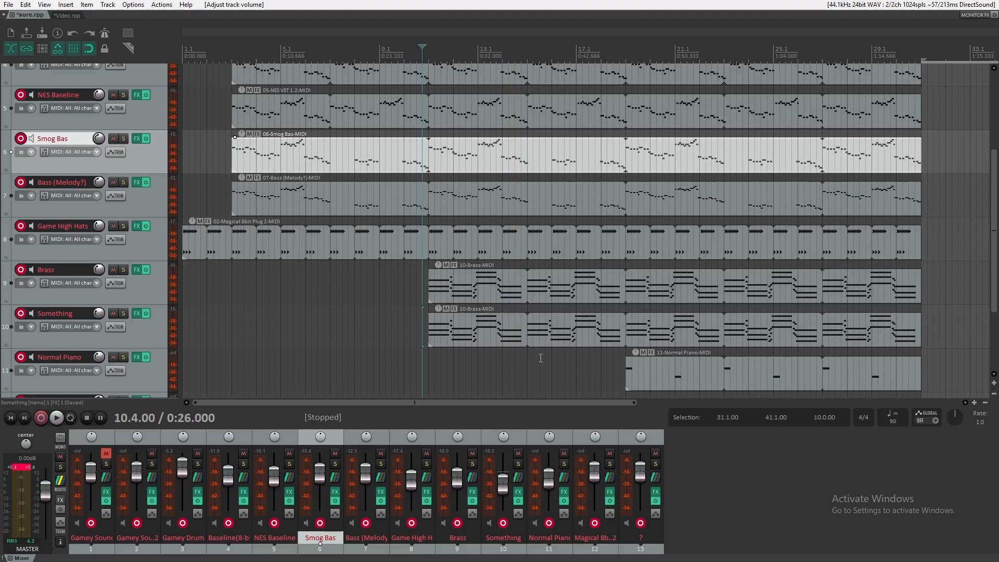
key("space")
key("space")
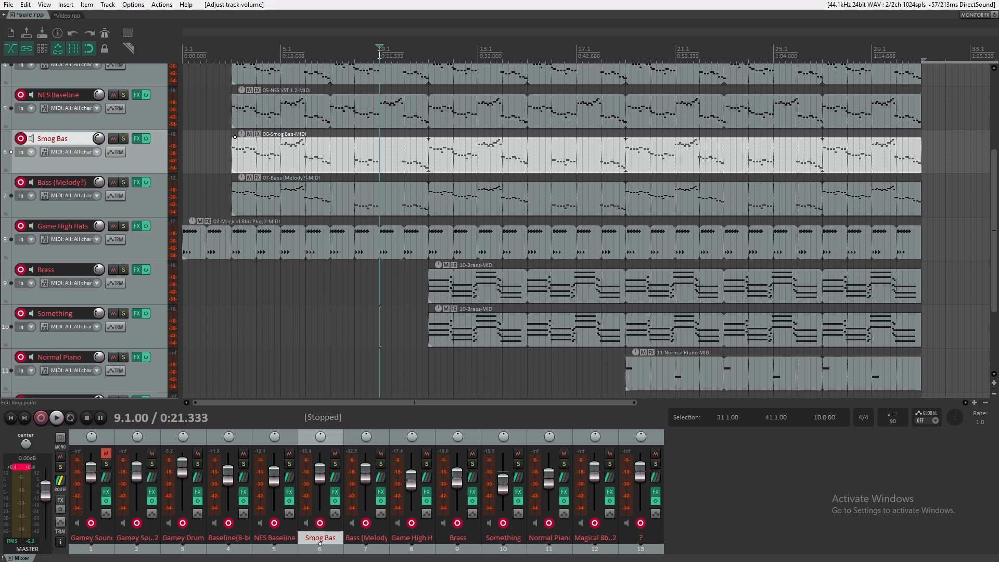
key("space")
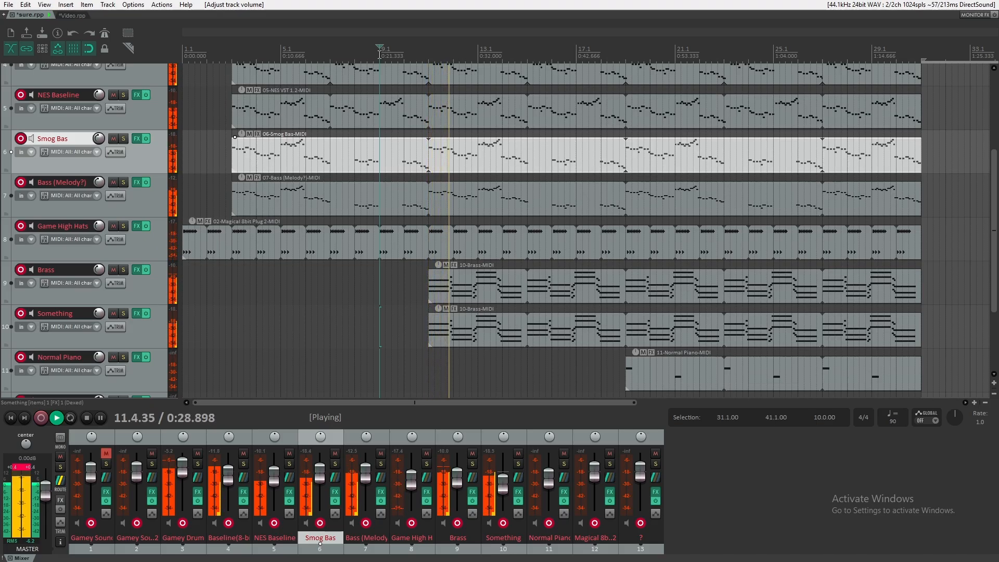
key("space")
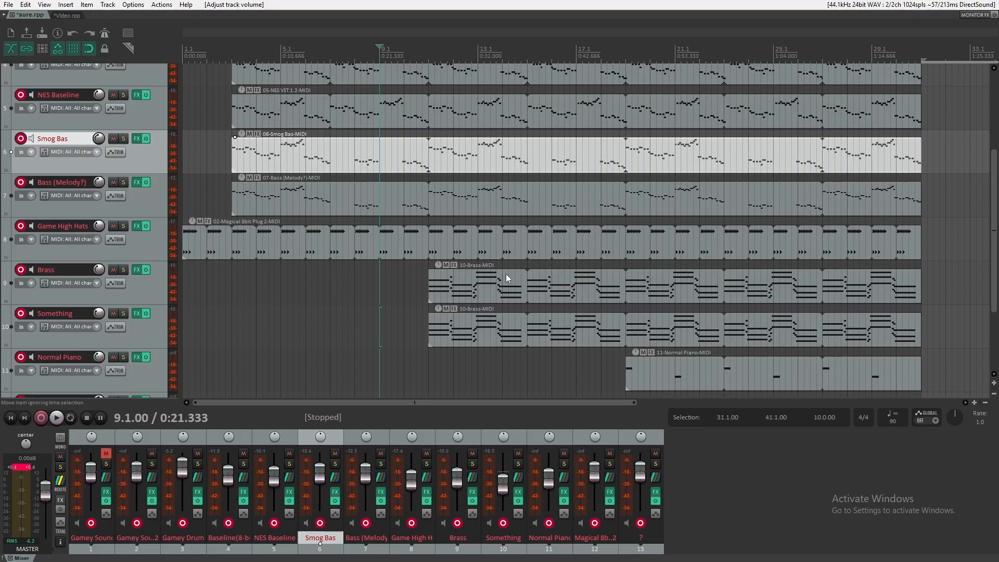
- Examine the chord notes from bar 11 in the Brass MIDI item, then close its editor
double_click(451, 306)
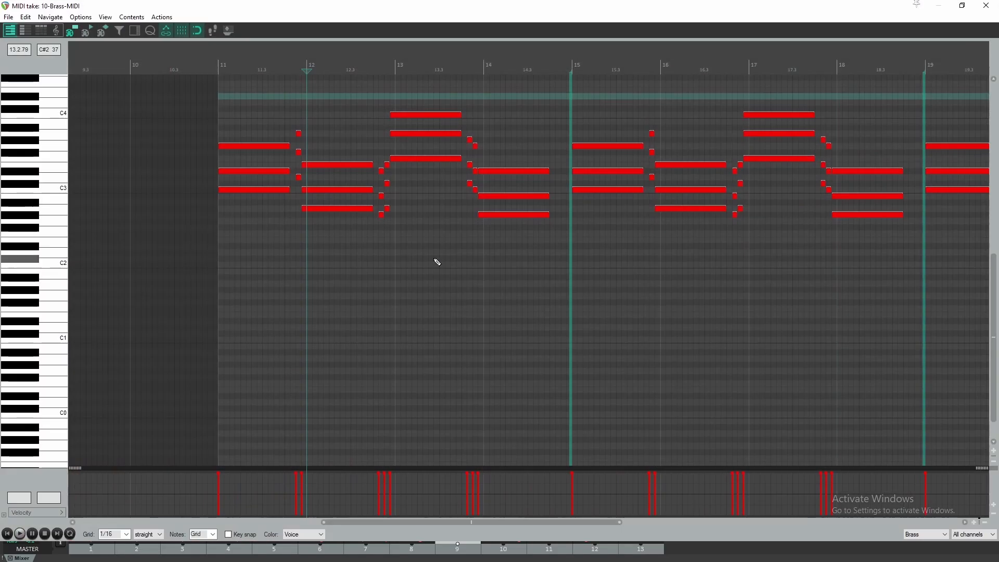
key("Escape")
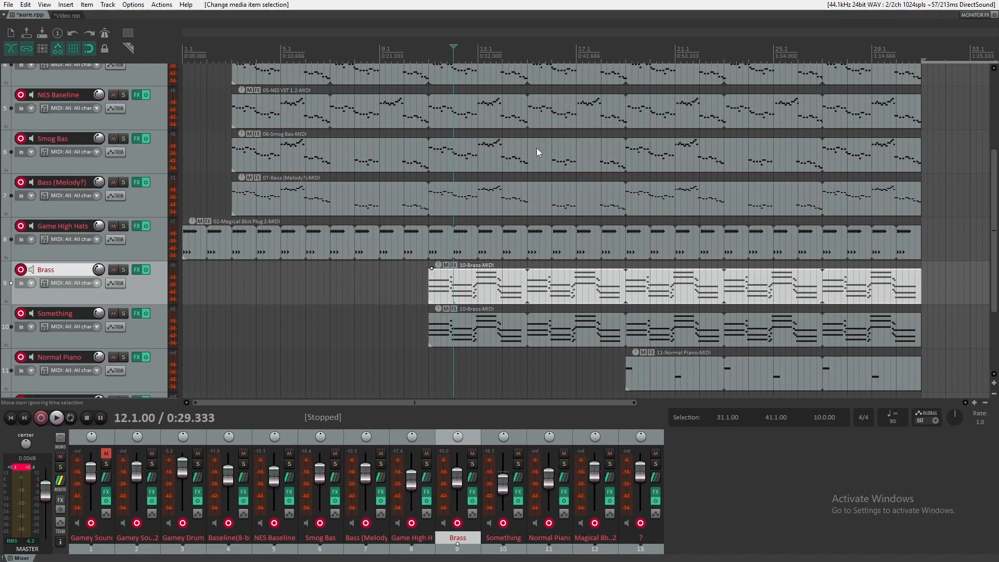
double_click(433, 292)
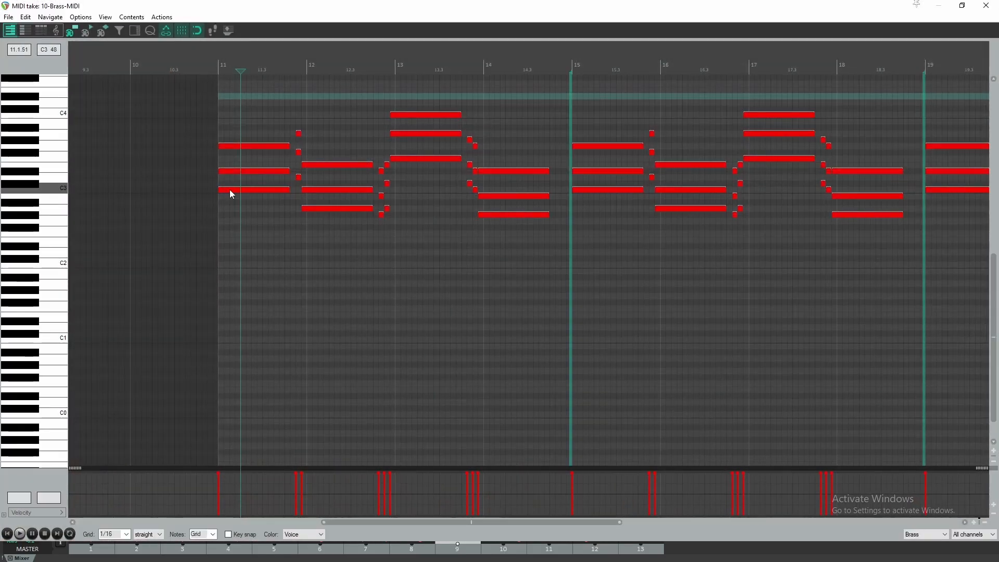
left_click(986, 5)
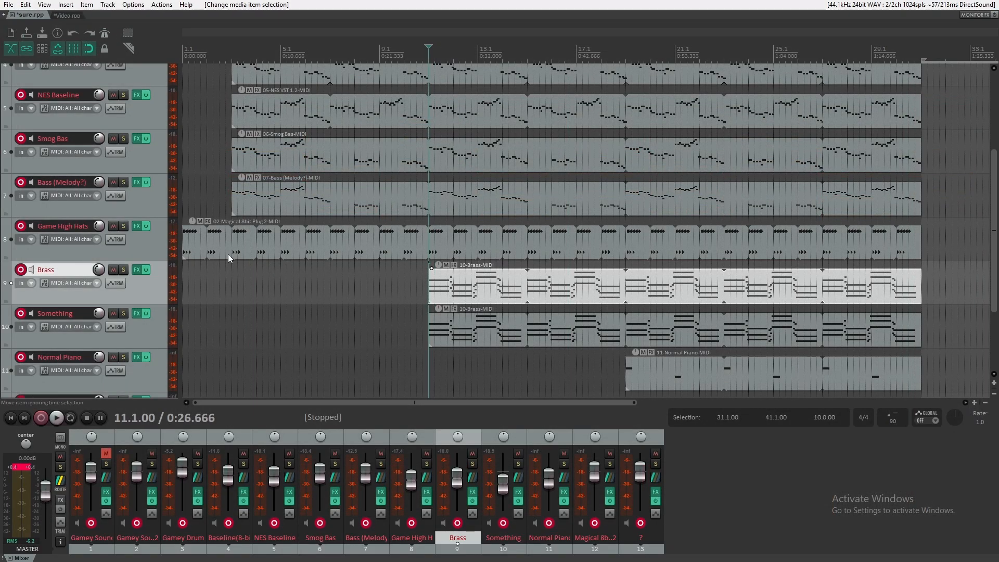
- View the Baseline(8-bit) MIDI item's notes for comparison with the brass chords, then close its editor
scroll(732, 178, "up", 3)
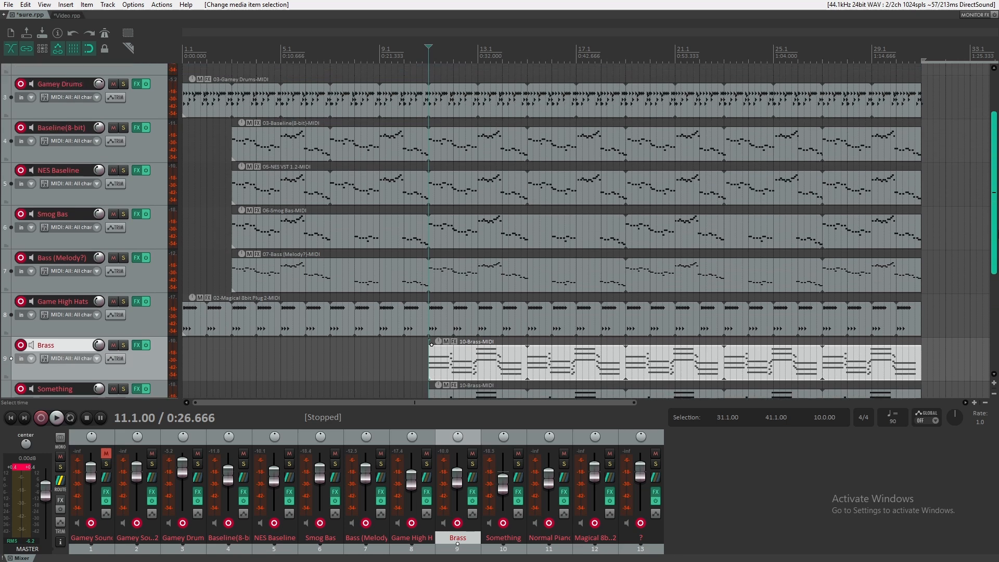
double_click(286, 156)
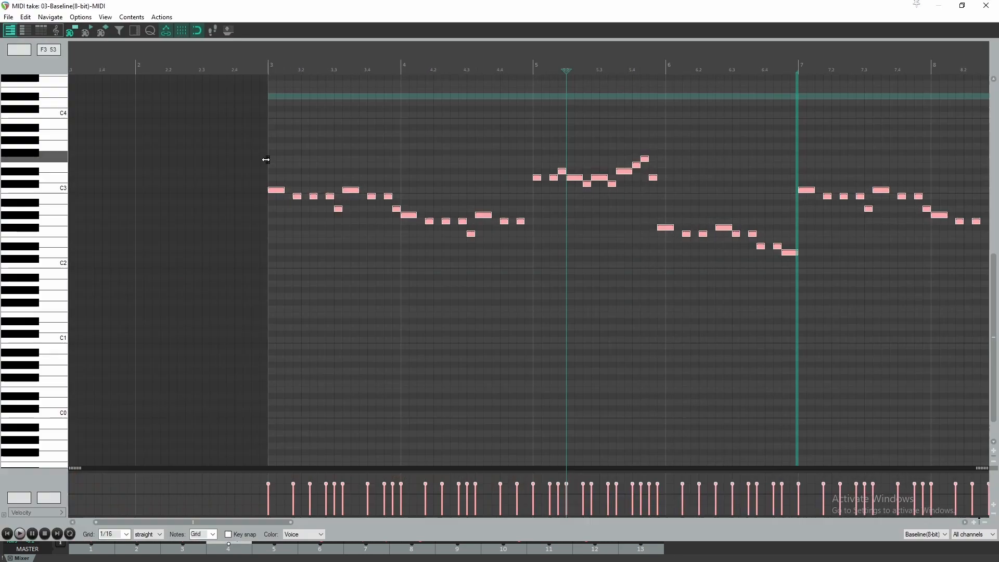
left_click(986, 5)
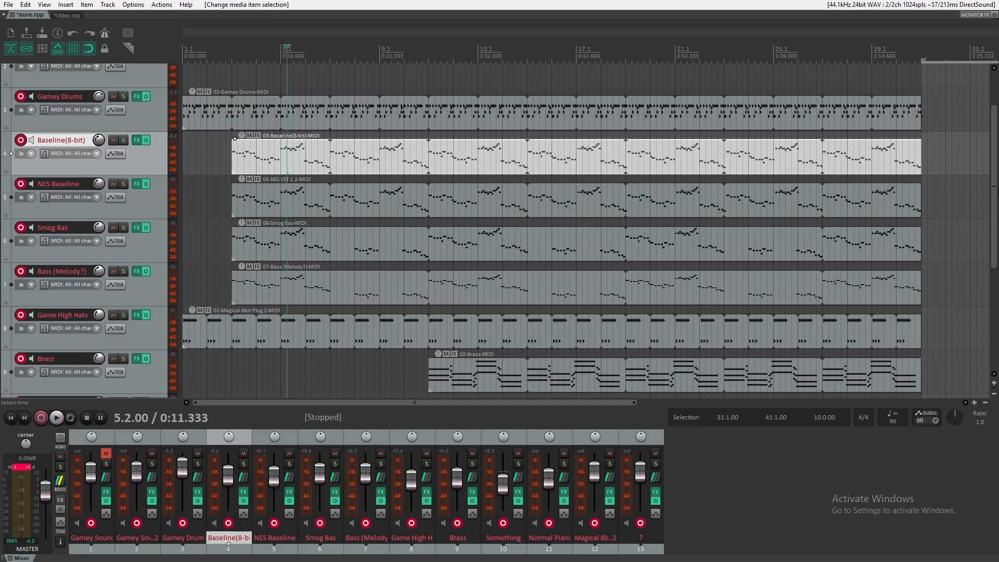
- Play the mix from 10.4 across the brass entrance at bar 11, then stop playback
left_click_drag(994, 203, 993, 259)
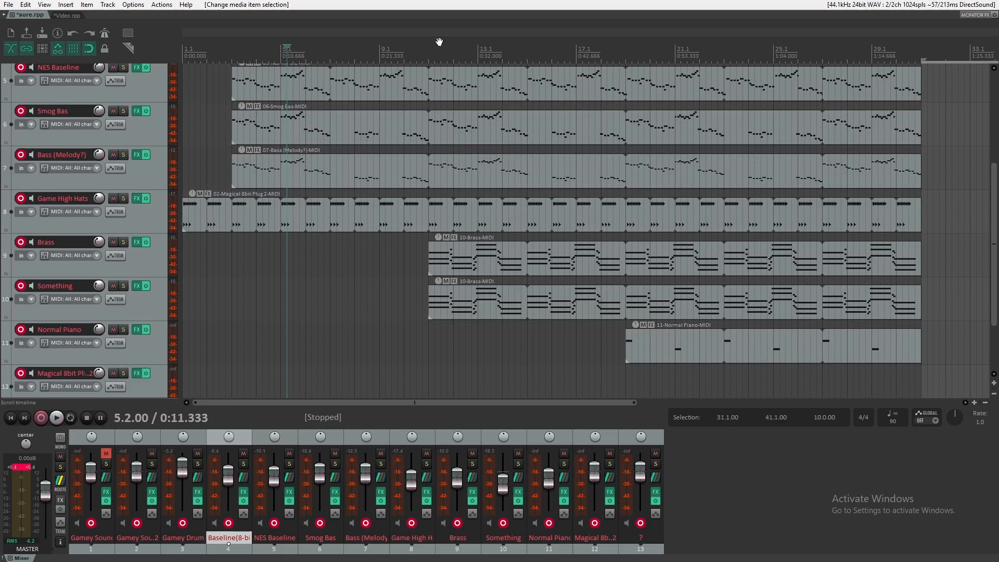
left_click(421, 49)
key("space")
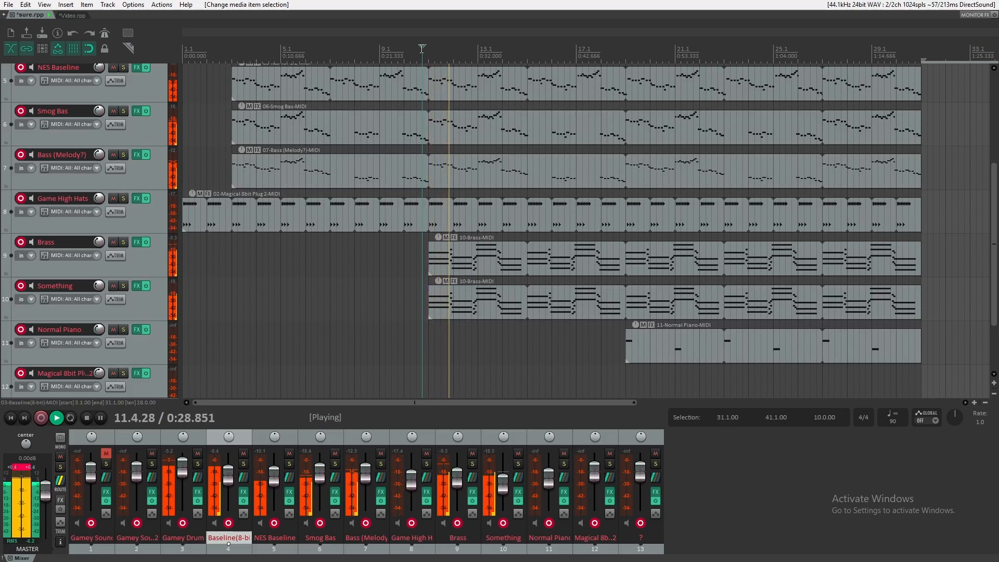
key("space")
- Reopen the Brass MIDI item's notes and audition the three notes of the long chord at bar 12
double_click(458, 272)
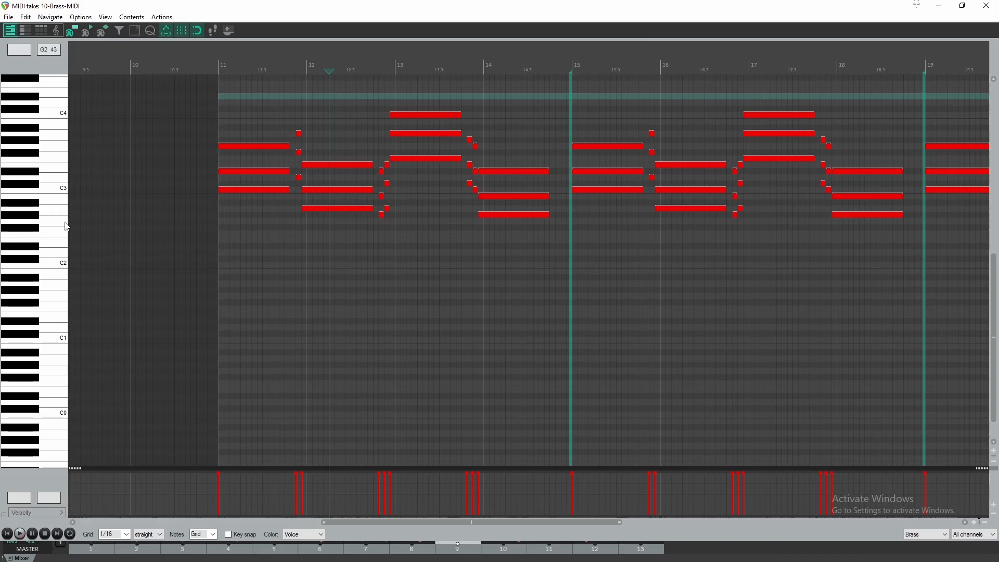
double_click(311, 209)
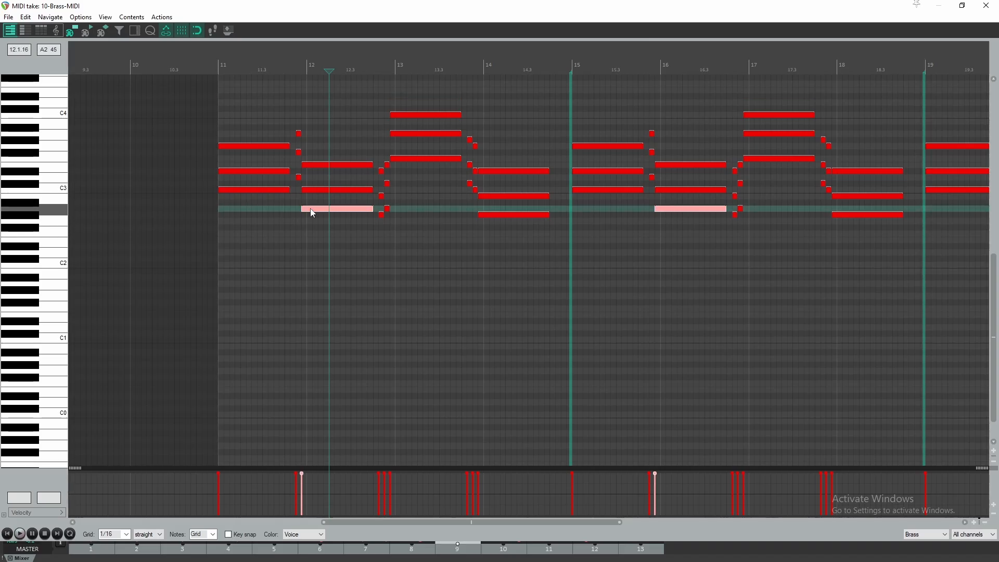
double_click(319, 192)
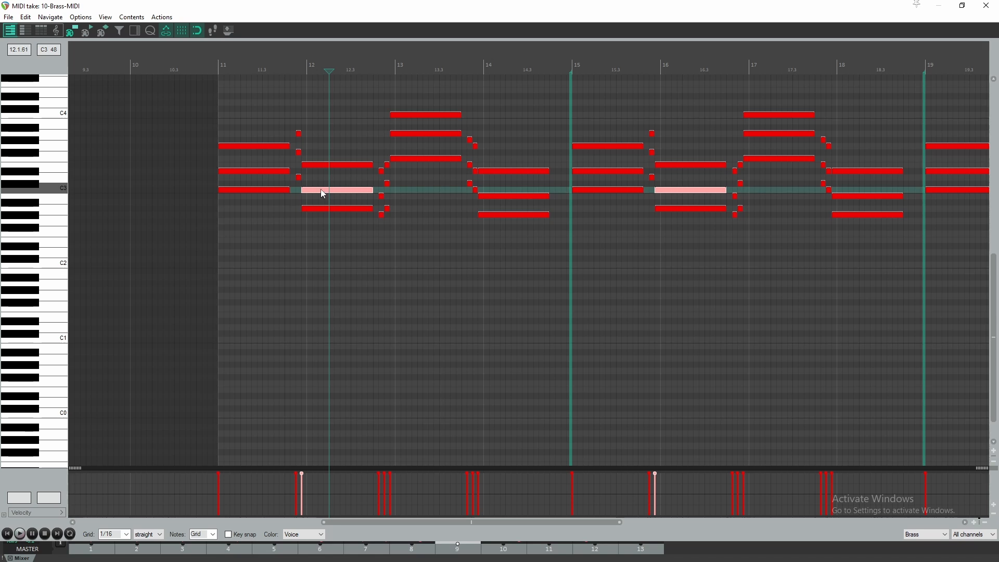
double_click(329, 166)
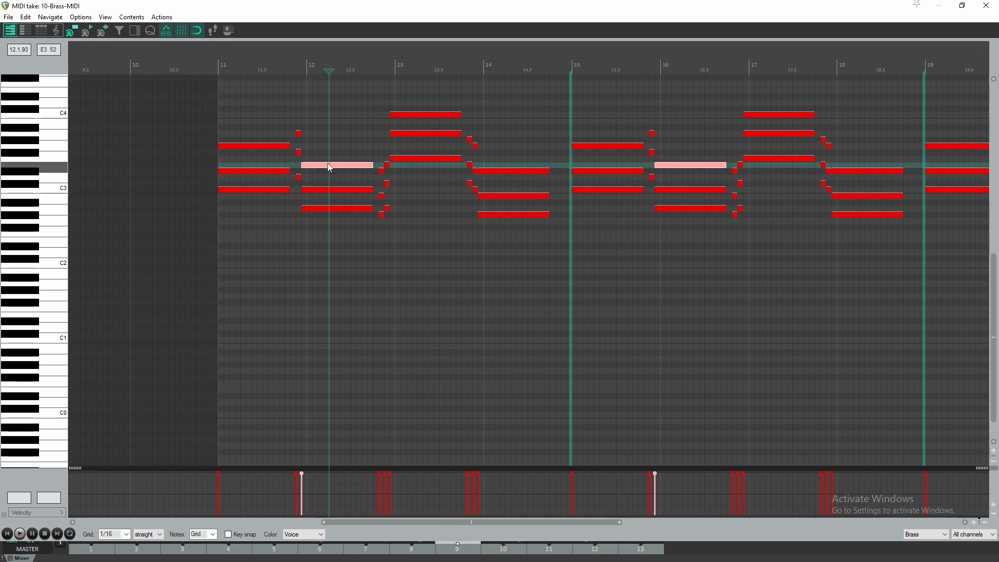
- Audition the lowest and highest notes of the Brass chord at bar 13, comparing them with keys C3 and C4
double_click(402, 158)
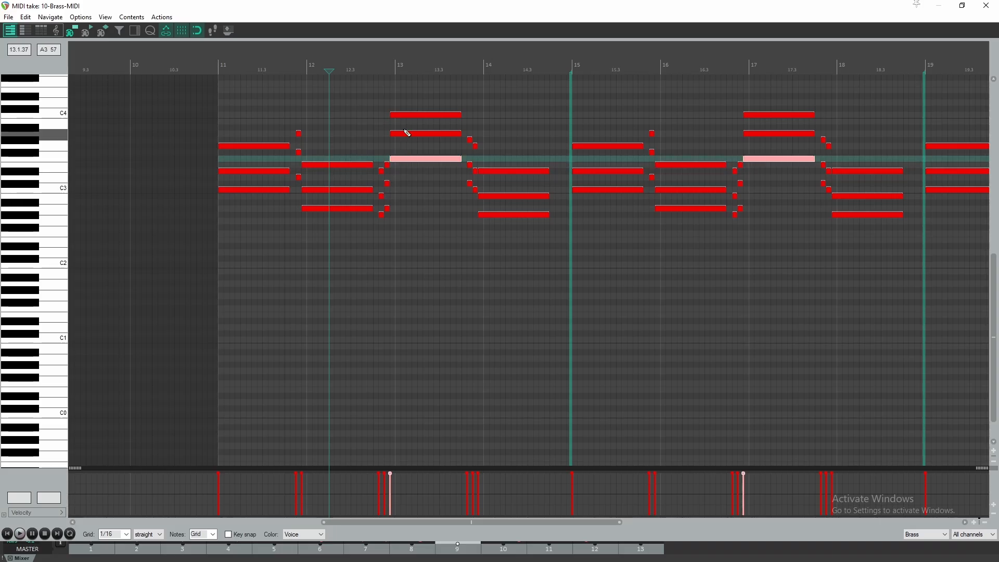
double_click(406, 115)
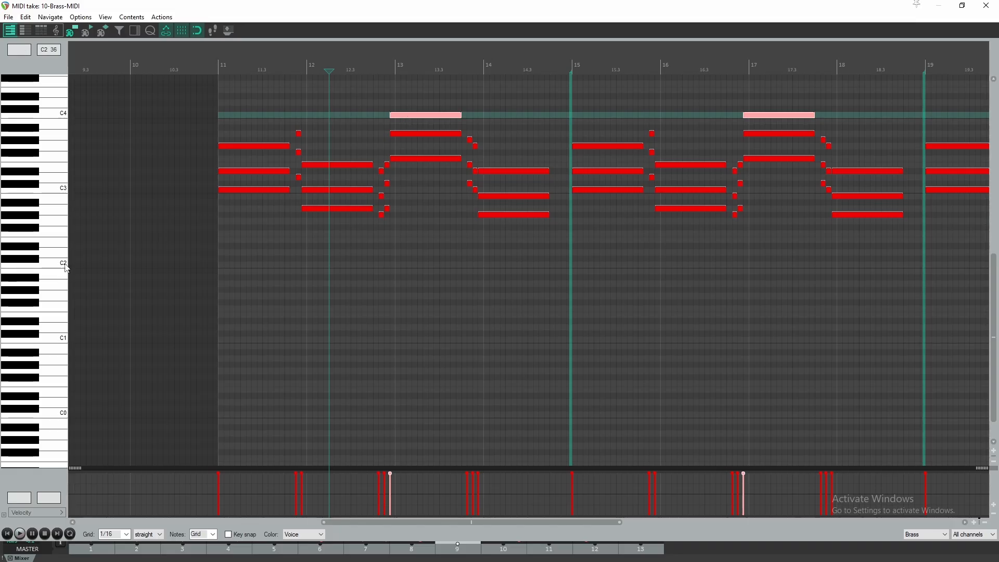
left_click(59, 191)
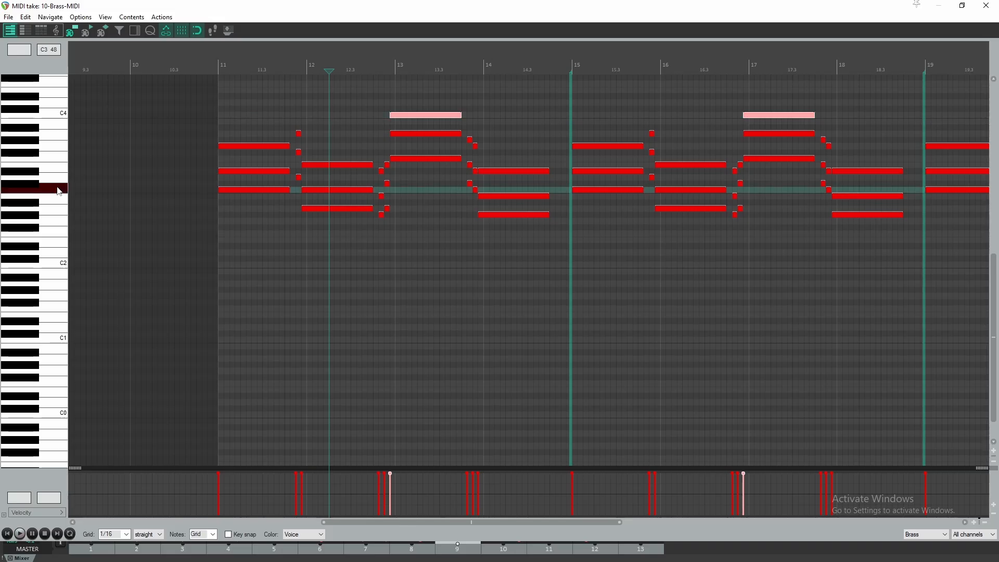
left_click(54, 116)
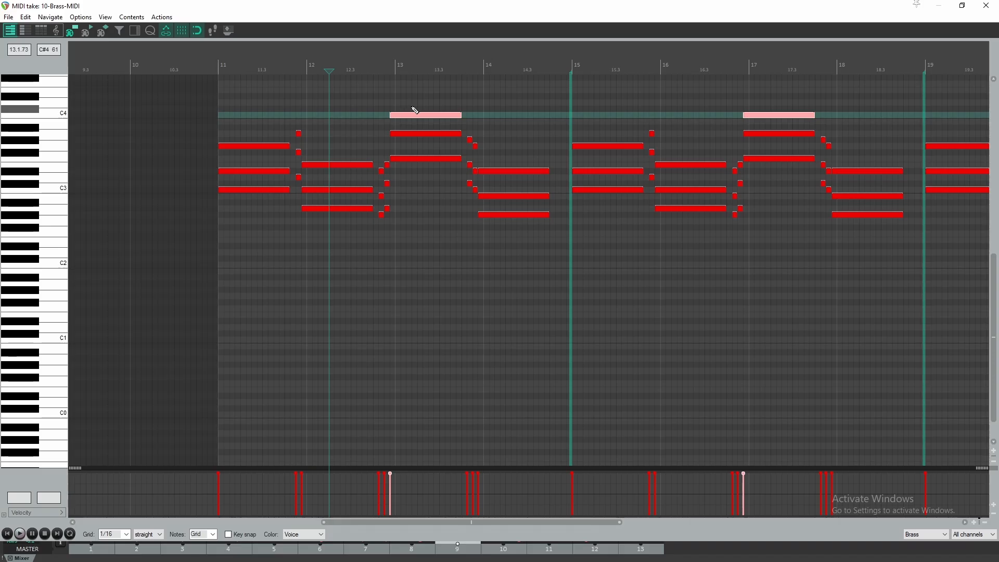
- Audition the lowest note of the Brass chord at bar 14 and the C3 key, then close the MIDI editor
double_click(494, 215)
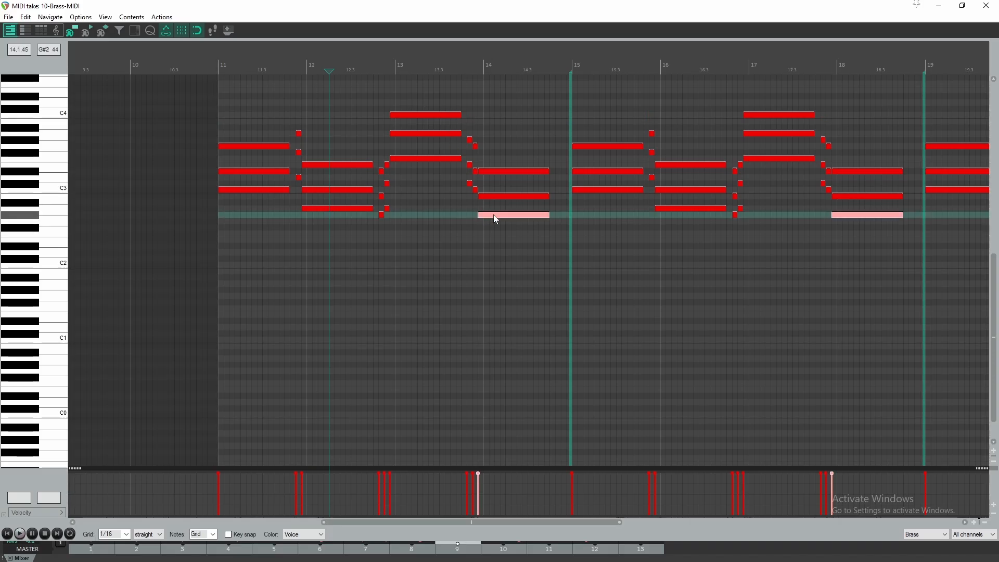
left_click(64, 190)
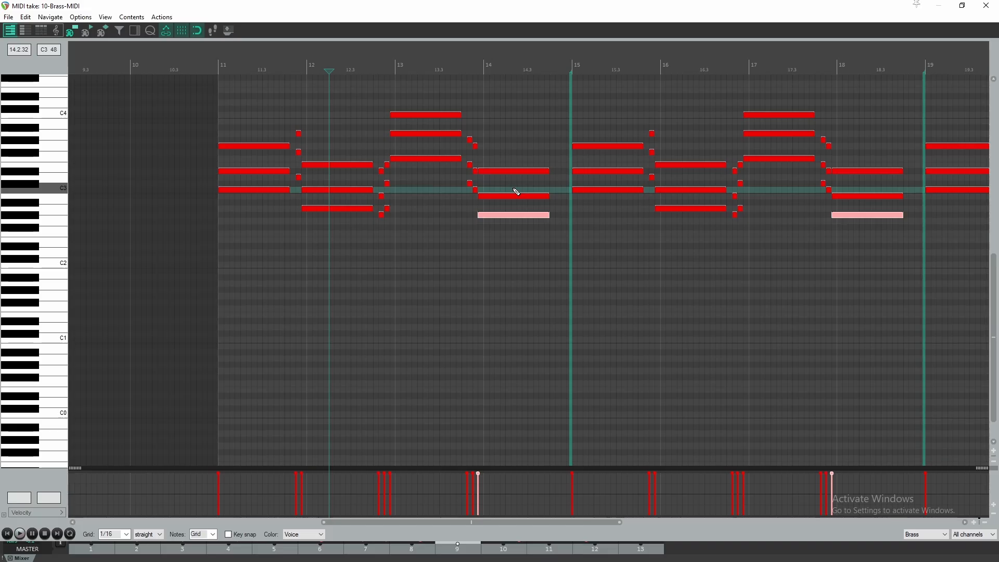
left_click(986, 6)
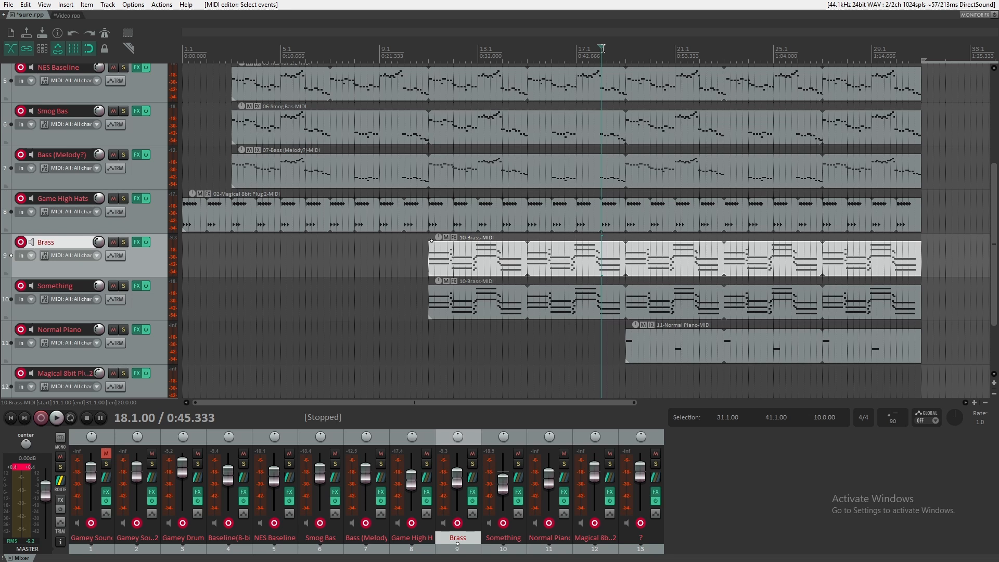
- Play the mix from bar 15 through the Normal Piano entrance past bar 23, then stop playback
left_click(586, 49)
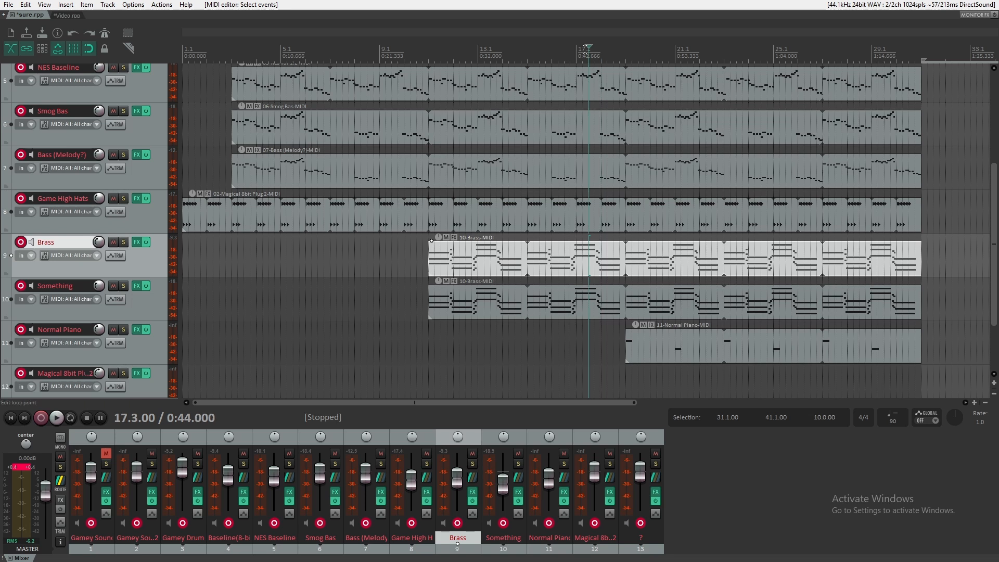
left_click(539, 49)
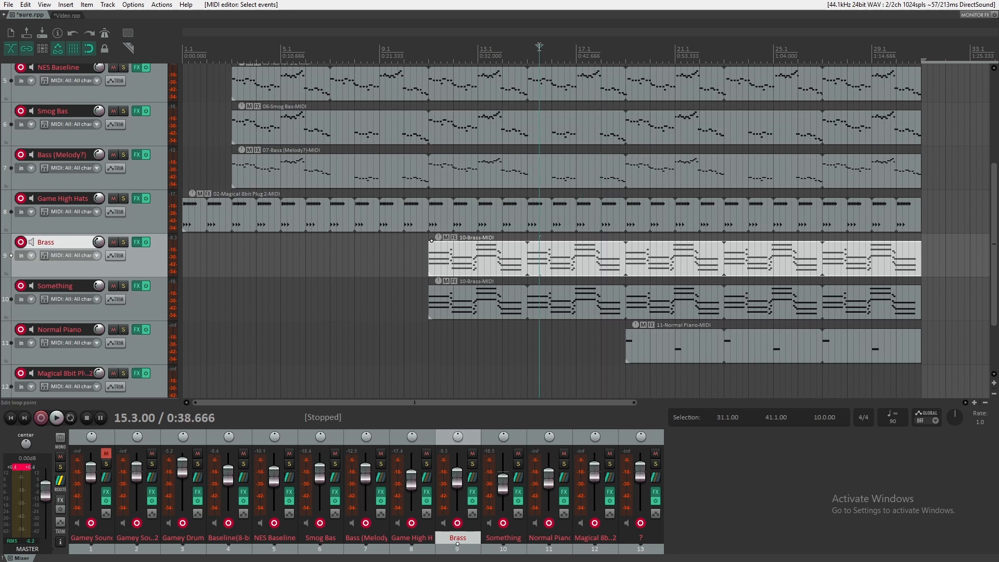
left_click(524, 49)
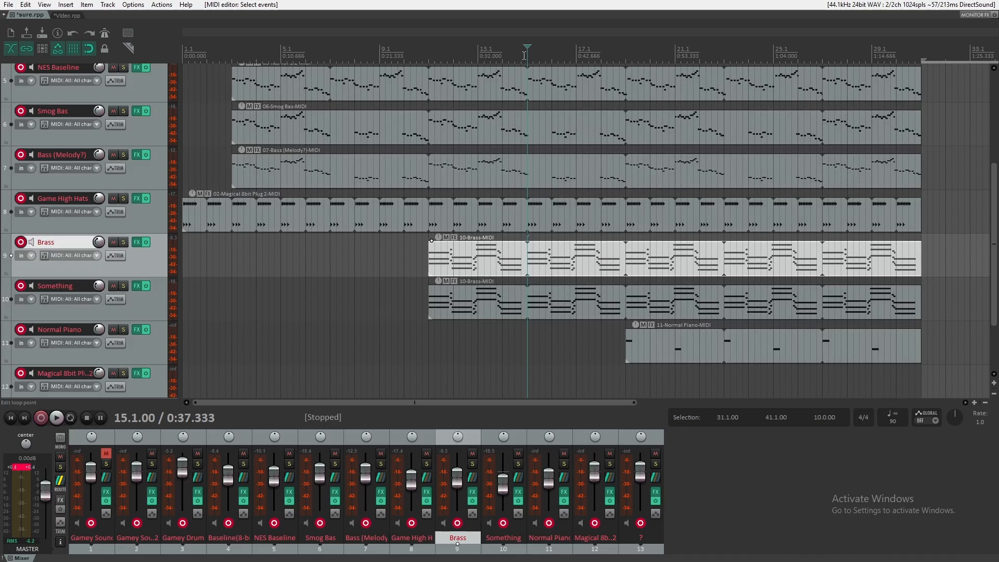
key("space")
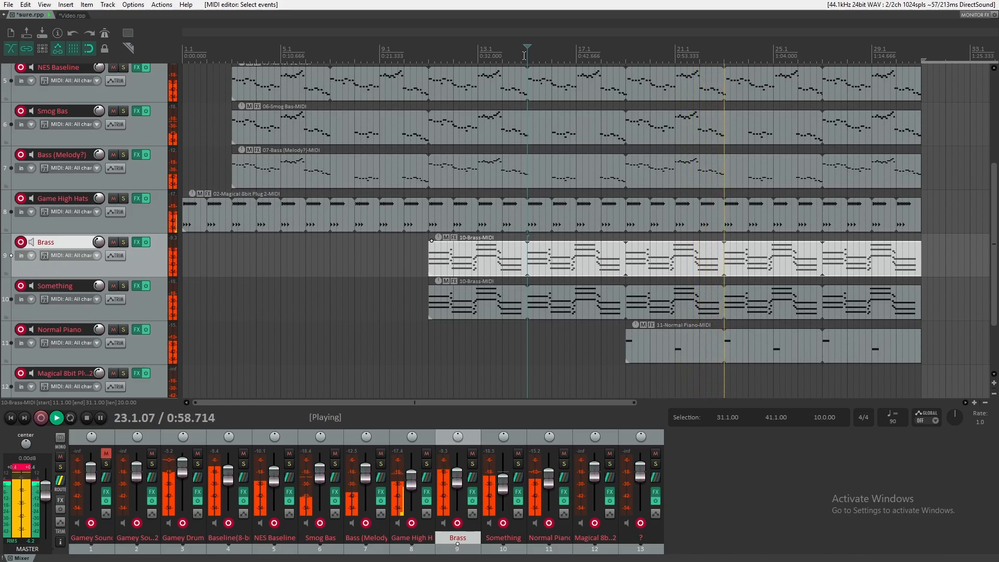
key("space")
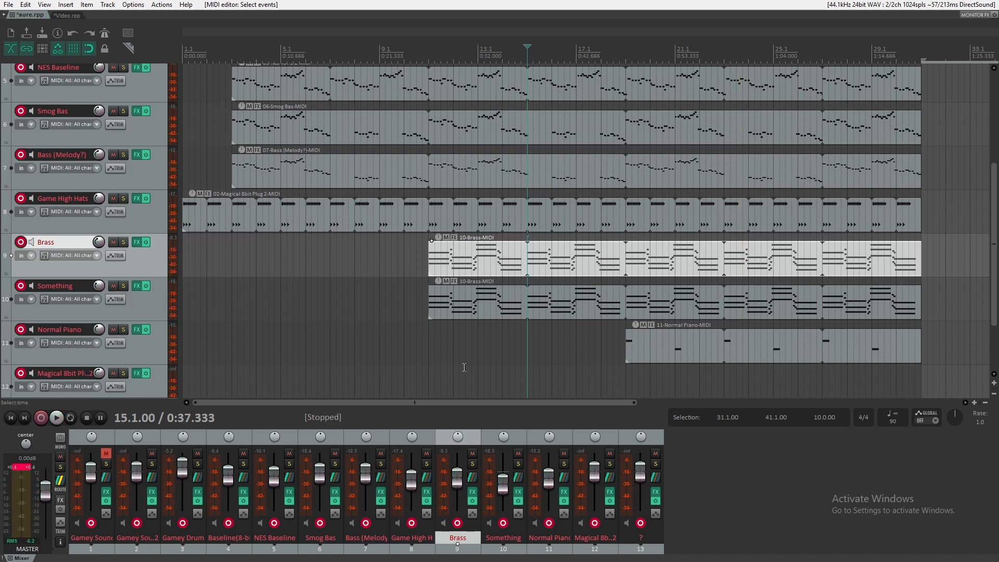
- Lower the Brass track's volume slightly and check the balance by playing briefly from bar 11
left_click_drag(458, 483, 458, 489)
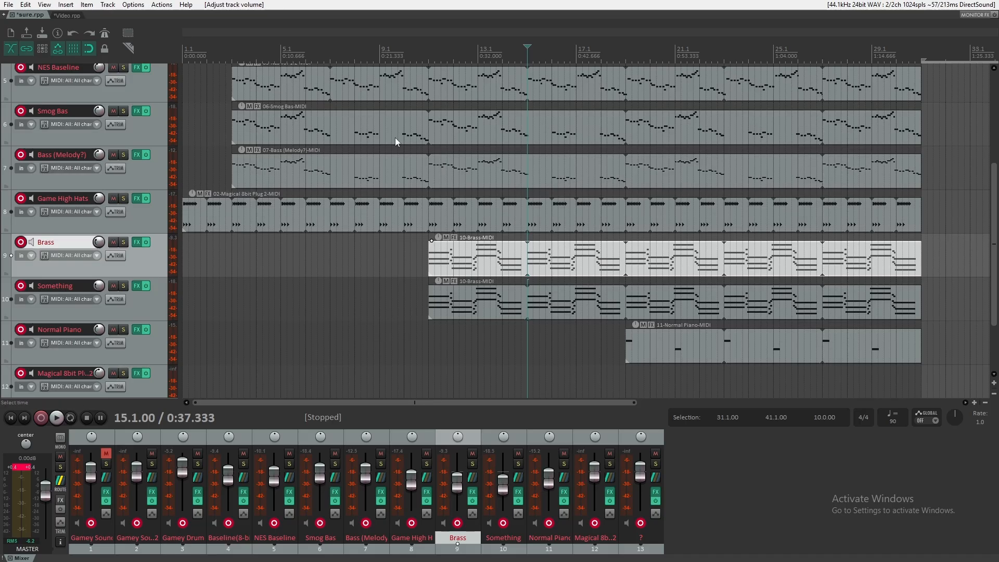
left_click(427, 53)
key("space")
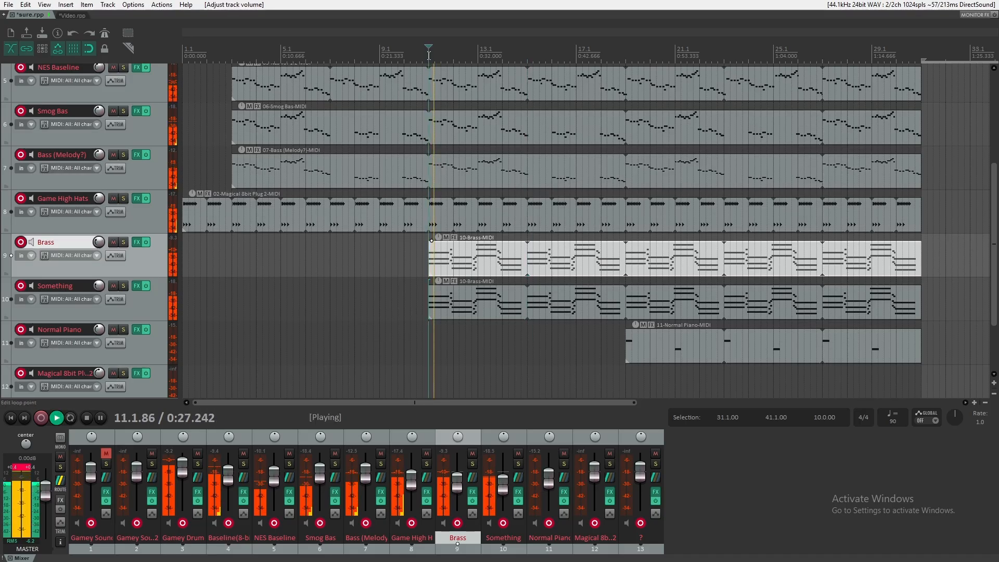
key("space")
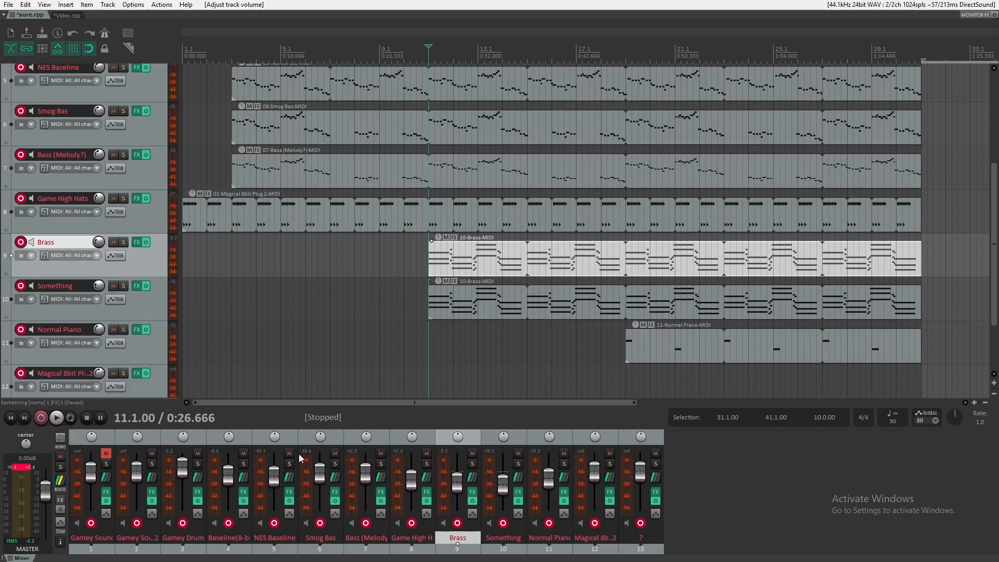
- Play the drum intro from the start of the song at 1.1, then stop playback
left_click(185, 50)
left_click(184, 51)
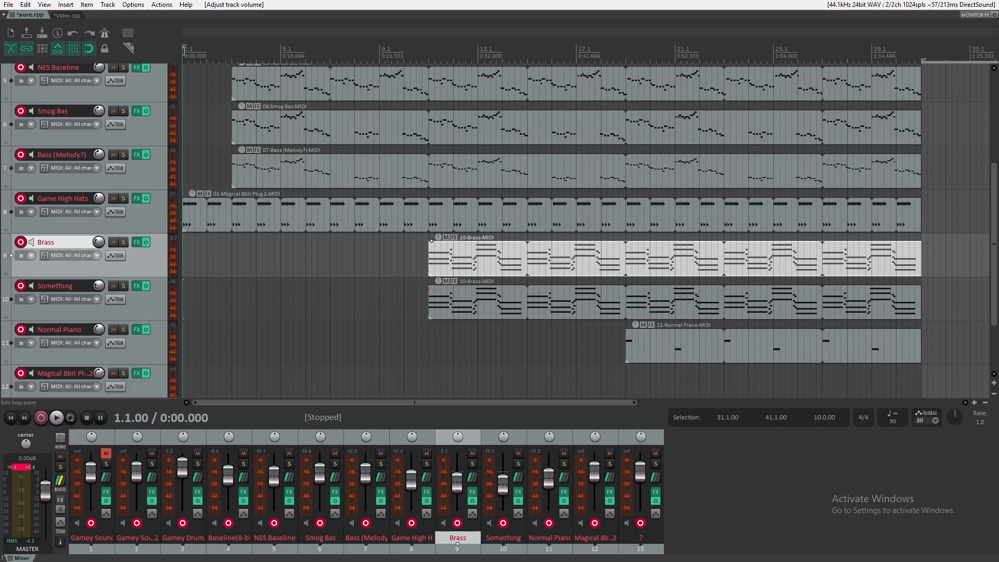
key("space")
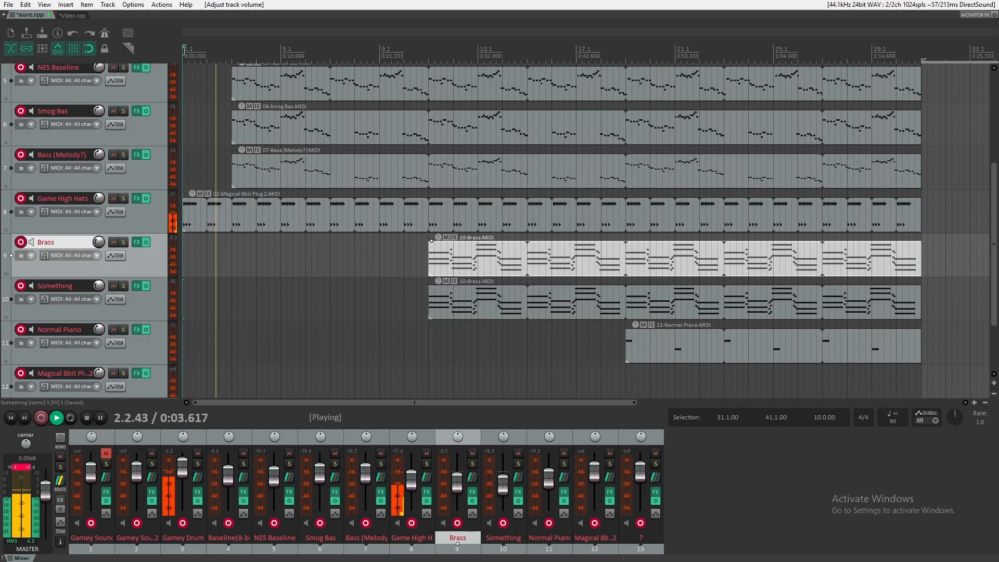
key("space")
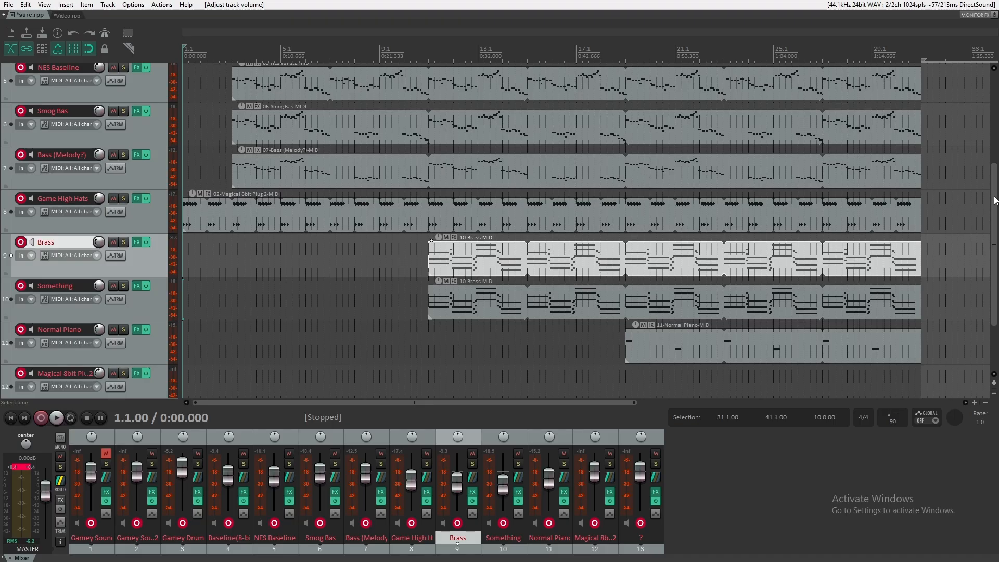
- Unmute the Gamey Sounds track at the start of the track list
left_click_drag(995, 197, 996, 143)
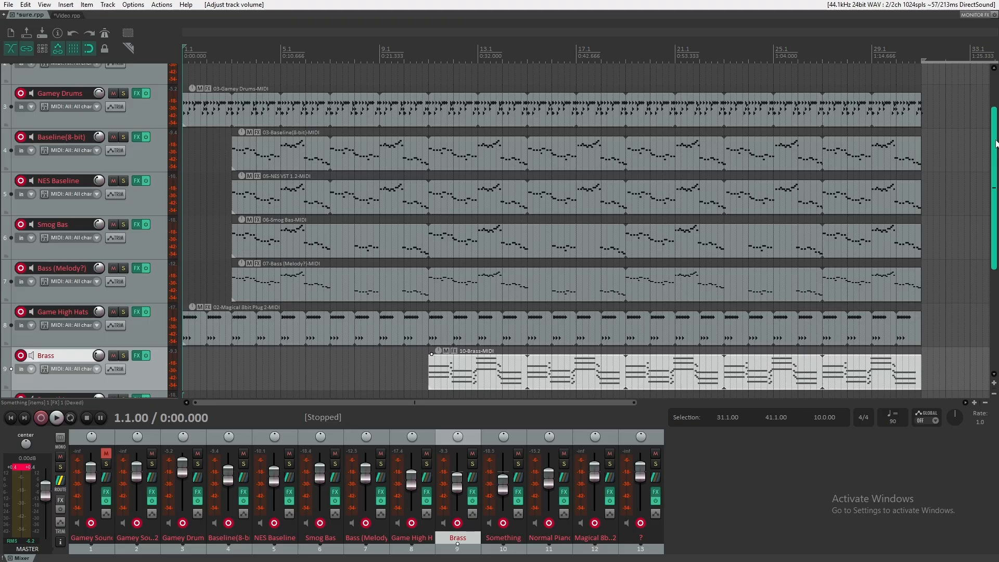
left_click_drag(995, 143, 985, 61)
left_click(114, 72)
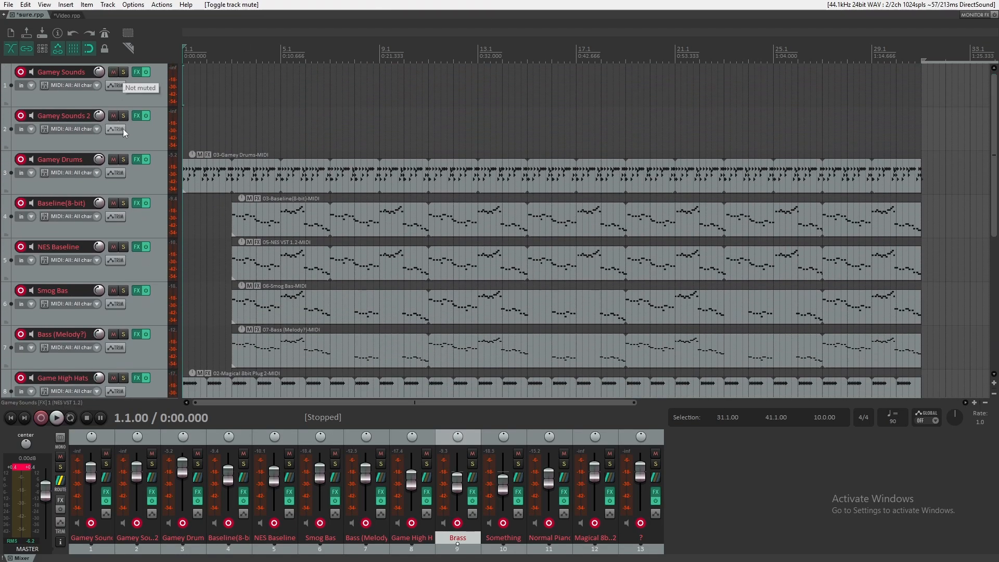
- View the effects chains of Gamey Sounds 2 and Gamey Sounds, including the NES VST 1.2 settings, then close them
left_click(137, 115)
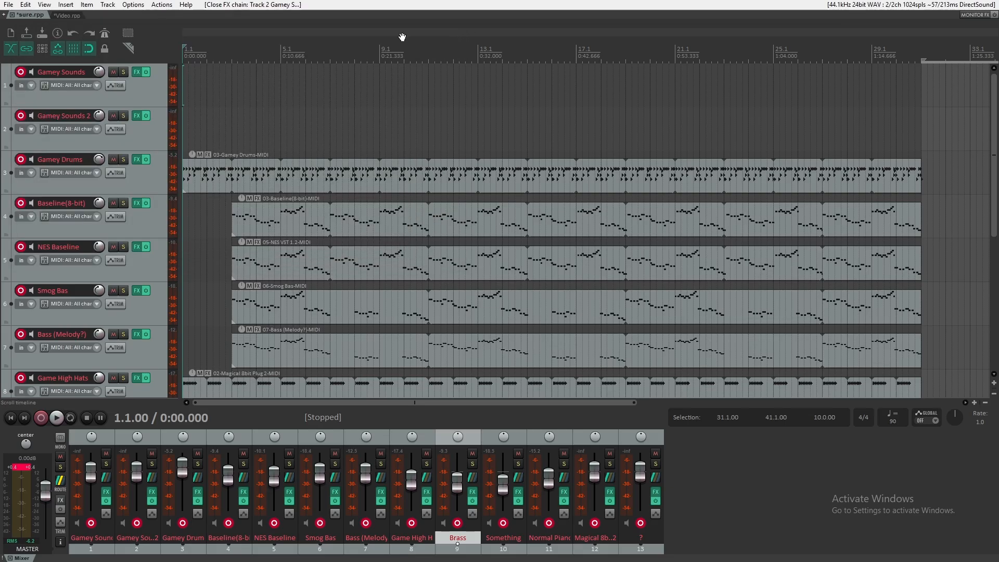
left_click(454, 36)
left_click(135, 73)
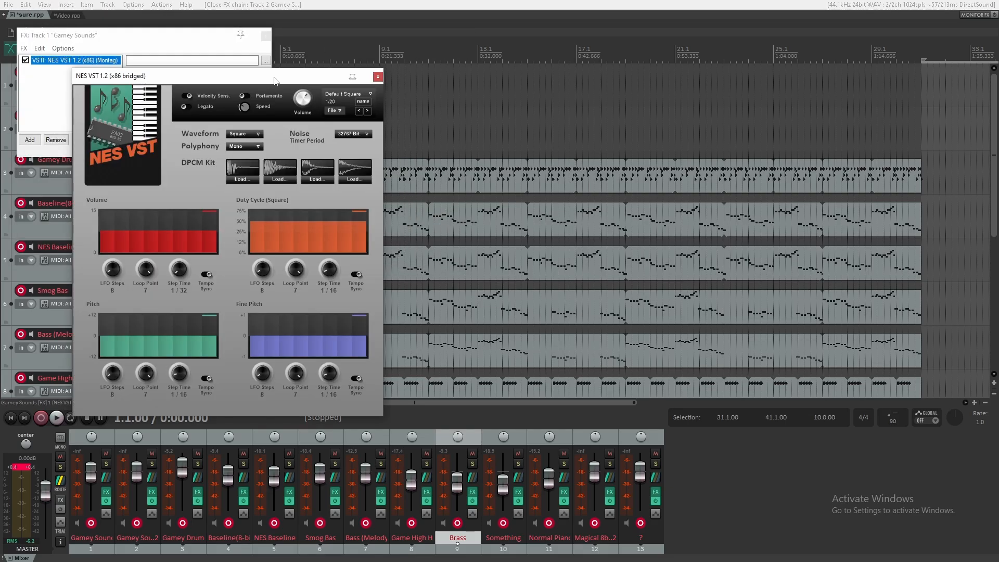
left_click(377, 76)
left_click(266, 36)
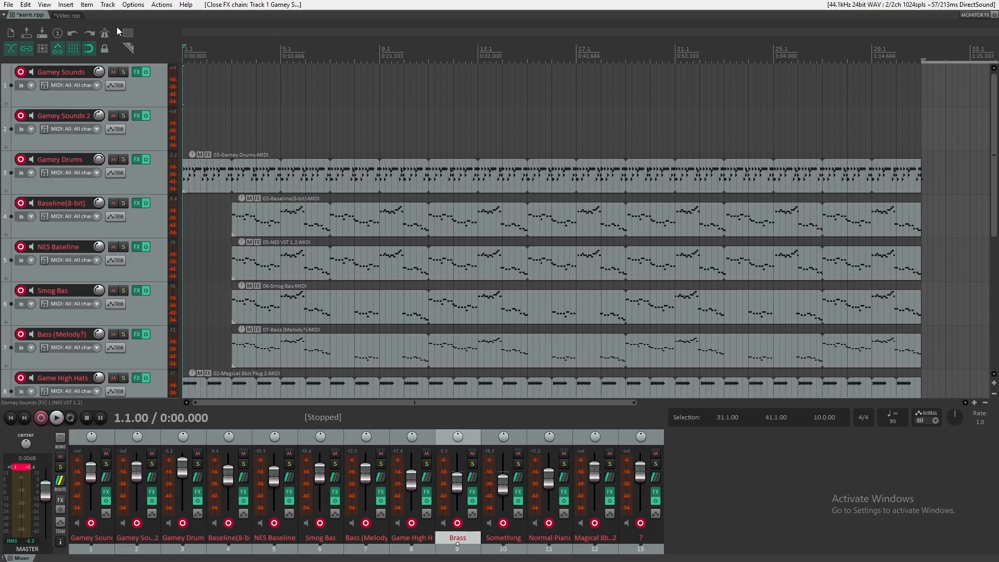
- Look at the Video.rpp project briefly, then return to the sure.rpp project
left_click(67, 15)
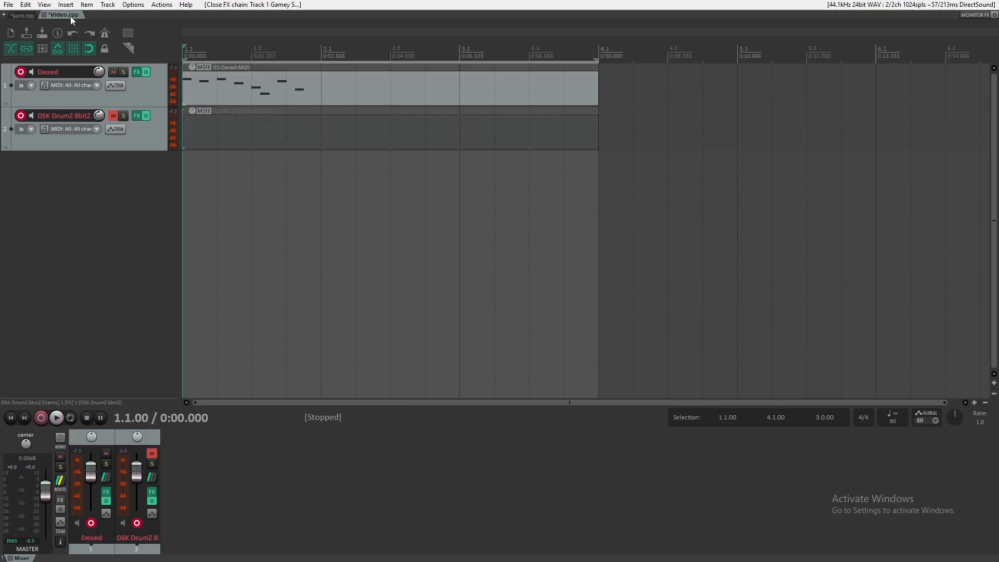
left_click(26, 16)
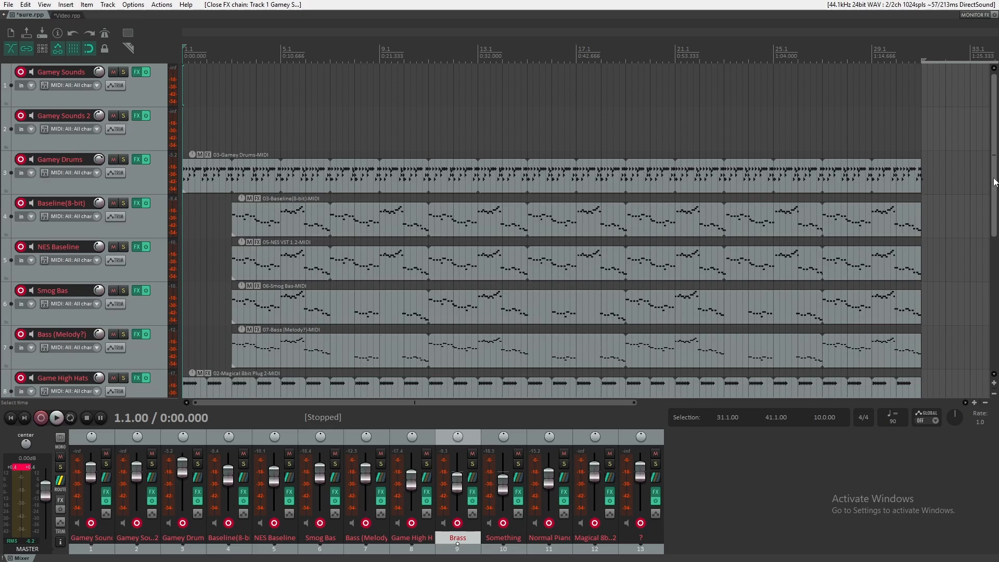
mouse_move(995, 183)
left_mouse_down()
mouse_move(997, 309)
mouse_move(997, 182)
left_mouse_up()
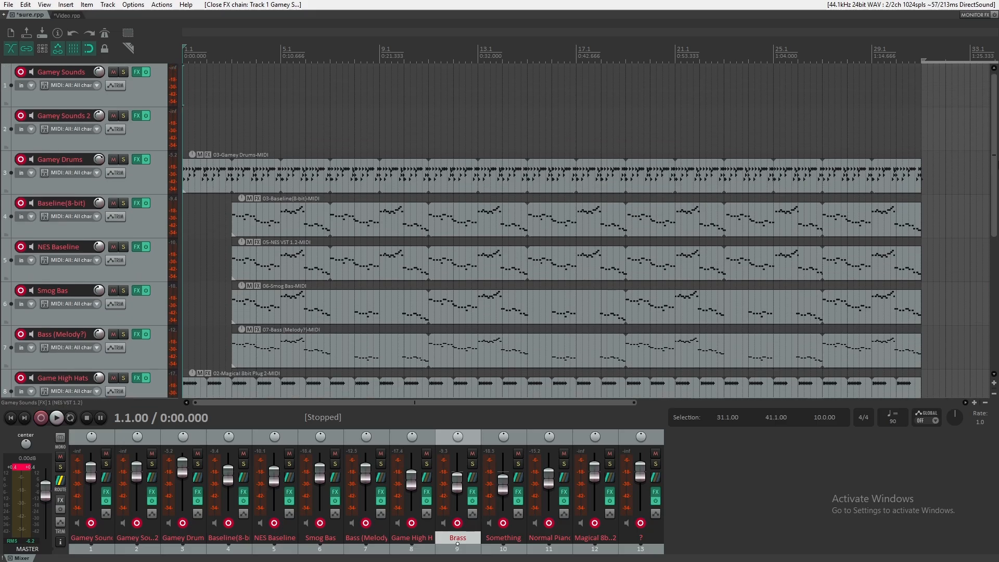